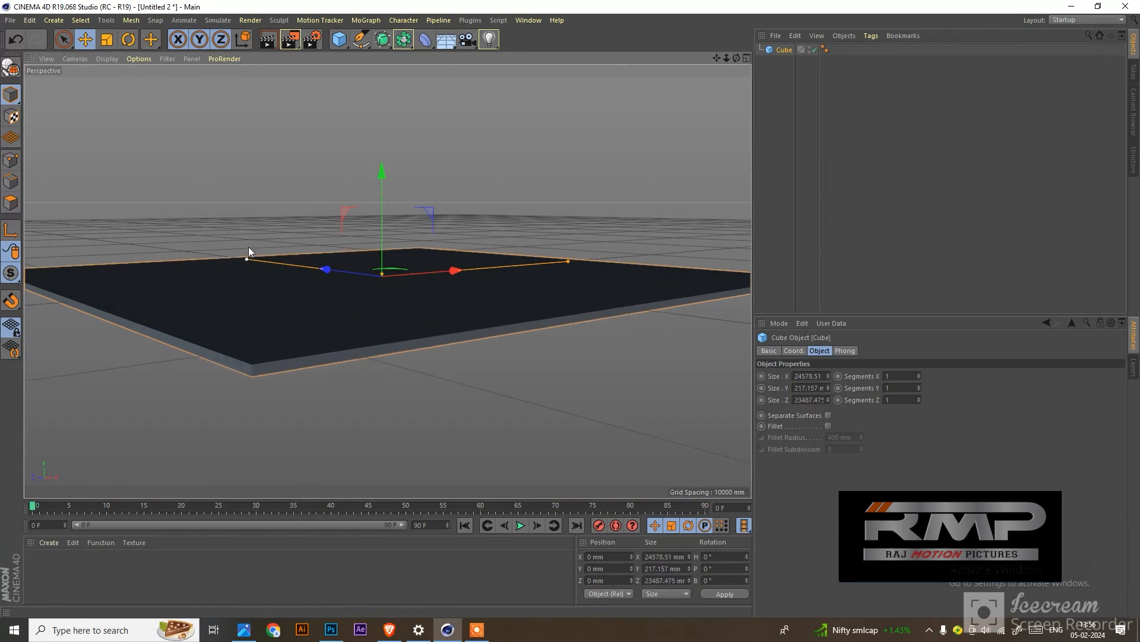
# Step: Create a new material and apply it to the floor slab
pyautogui.scroll(3, 357, 303)
pyautogui.click(49, 542)
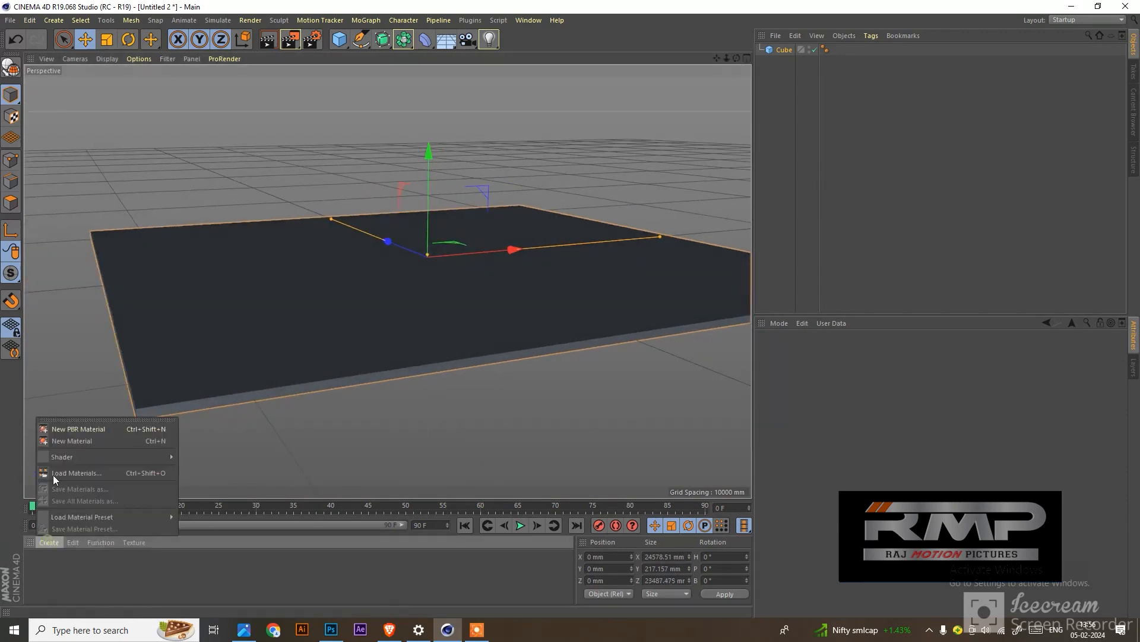
pyautogui.click(52, 476)
pyautogui.moveTo(37, 564); pyautogui.dragTo(290, 366)
pyautogui.keyDown('alt'); pyautogui.moveTo(364, 372); pyautogui.dragTo(387, 322); pyautogui.keyUp('alt')
pyautogui.click(478, 21)
pyautogui.click(262, 220)
# Step: Duplicate the slab upward and reshape the copy into a wall about 284 mm thick and 3290 mm high
pyautogui.keyDown('alt'); pyautogui.moveTo(277, 329); pyautogui.dragTo(343, 344); pyautogui.keyUp('alt')
pyautogui.click(343, 343)
pyautogui.keyDown('ctrl'); pyautogui.moveTo(393, 166); pyautogui.dragTo(393, 147); pyautogui.keyUp('ctrl')
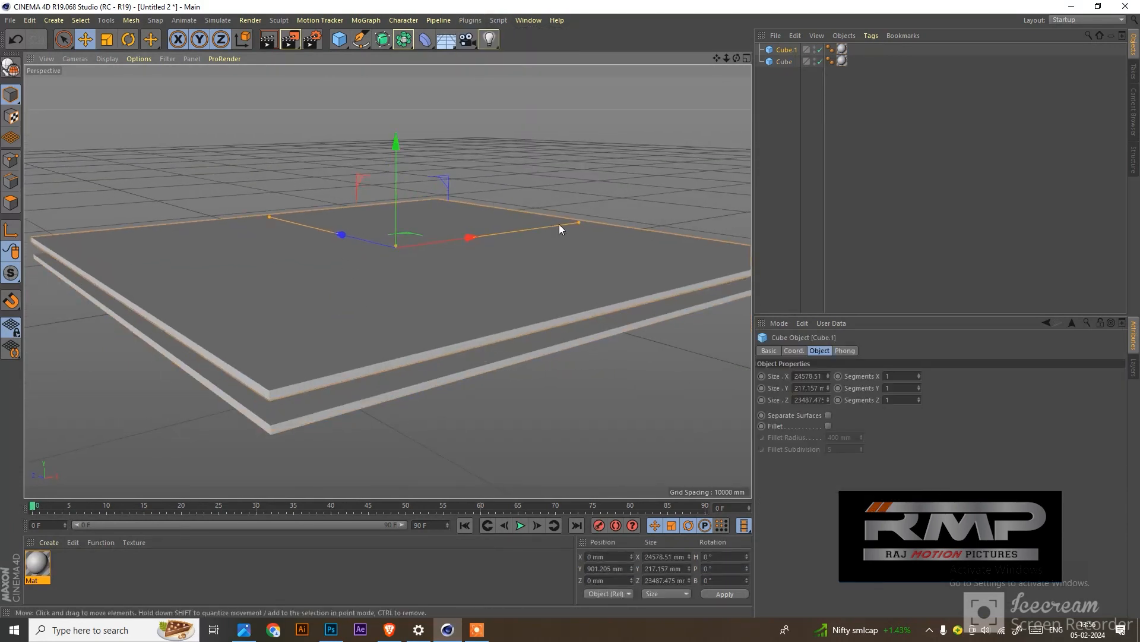
pyautogui.moveTo(556, 223); pyautogui.dragTo(450, 236)
pyautogui.hotkey('ctrl', 'z')
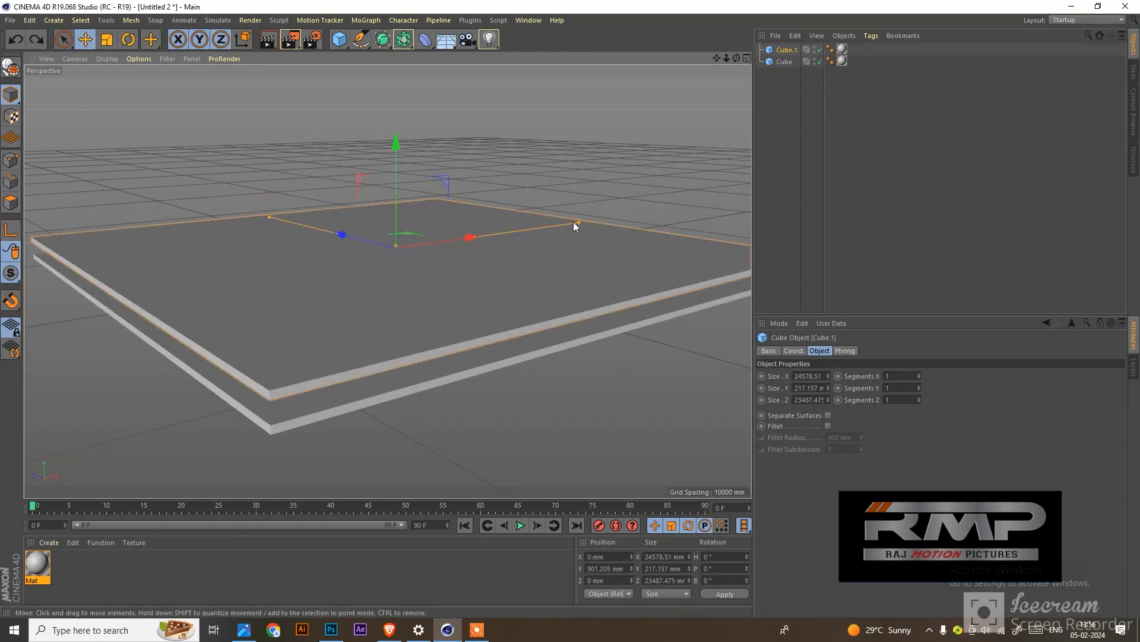
pyautogui.moveTo(573, 223); pyautogui.dragTo(396, 113)
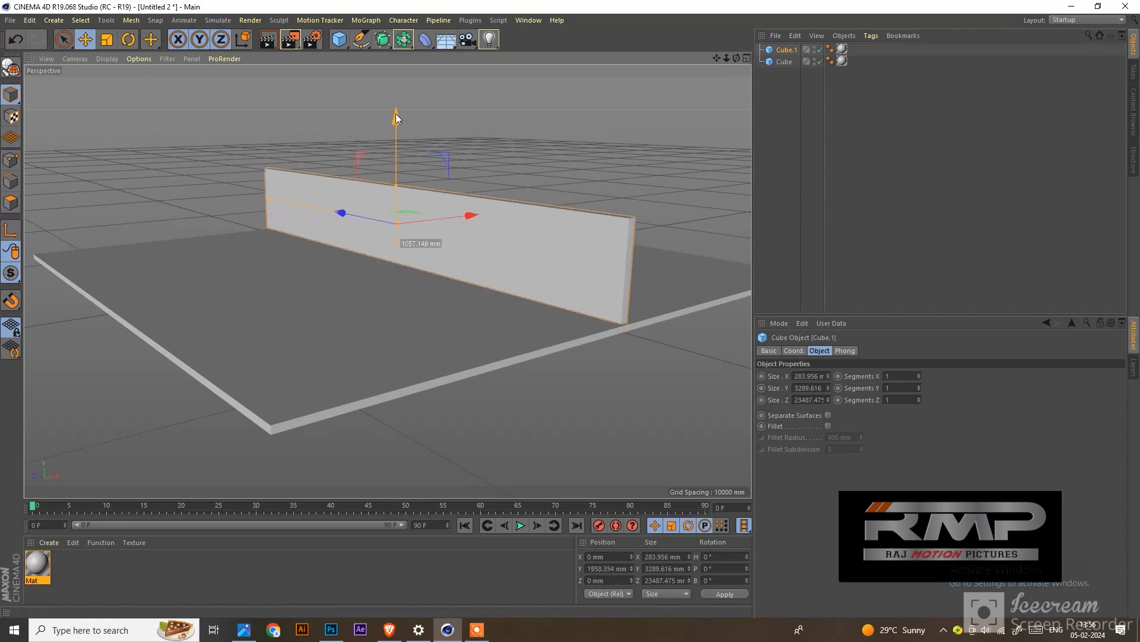
# Step: Shorten the wall to about 13889 mm in Z and move it to about X -10510 mm, Z -1049 mm
pyautogui.moveTo(269, 195); pyautogui.dragTo(312, 212)
pyautogui.keyDown('alt'); pyautogui.moveTo(428, 243); pyautogui.dragTo(354, 296); pyautogui.keyUp('alt')
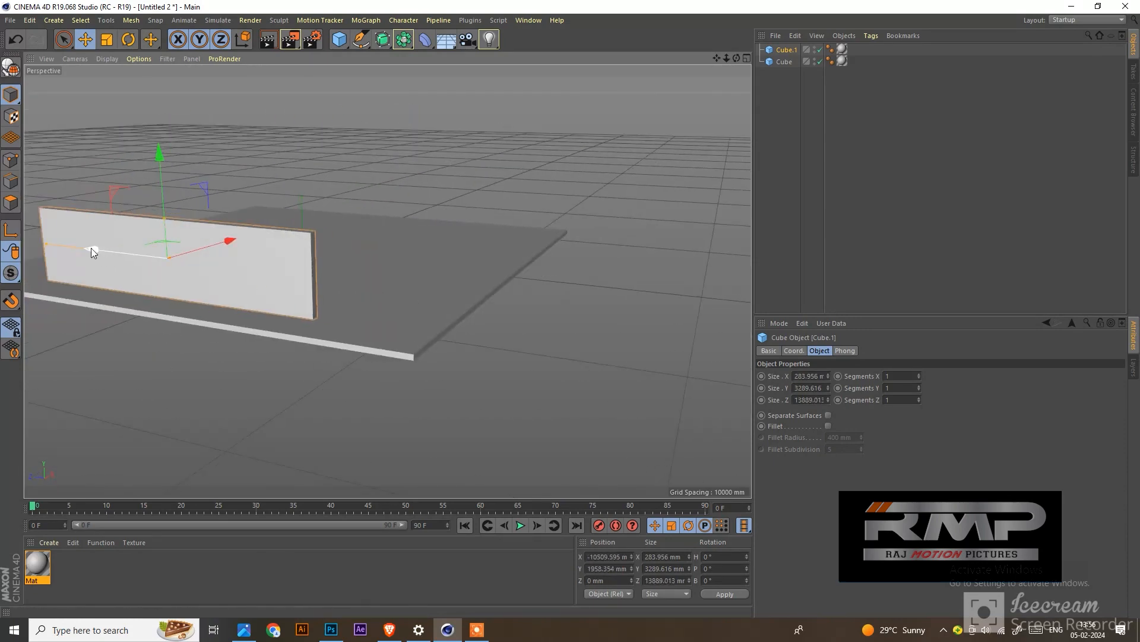
pyautogui.moveTo(92, 249); pyautogui.dragTo(197, 301)
# Step: Duplicate the wall along X to about -6294 mm and set the copy's heading rotation to 90°
pyautogui.keyDown('ctrl'); pyautogui.moveTo(341, 237); pyautogui.dragTo(461, 232); pyautogui.keyUp('ctrl')
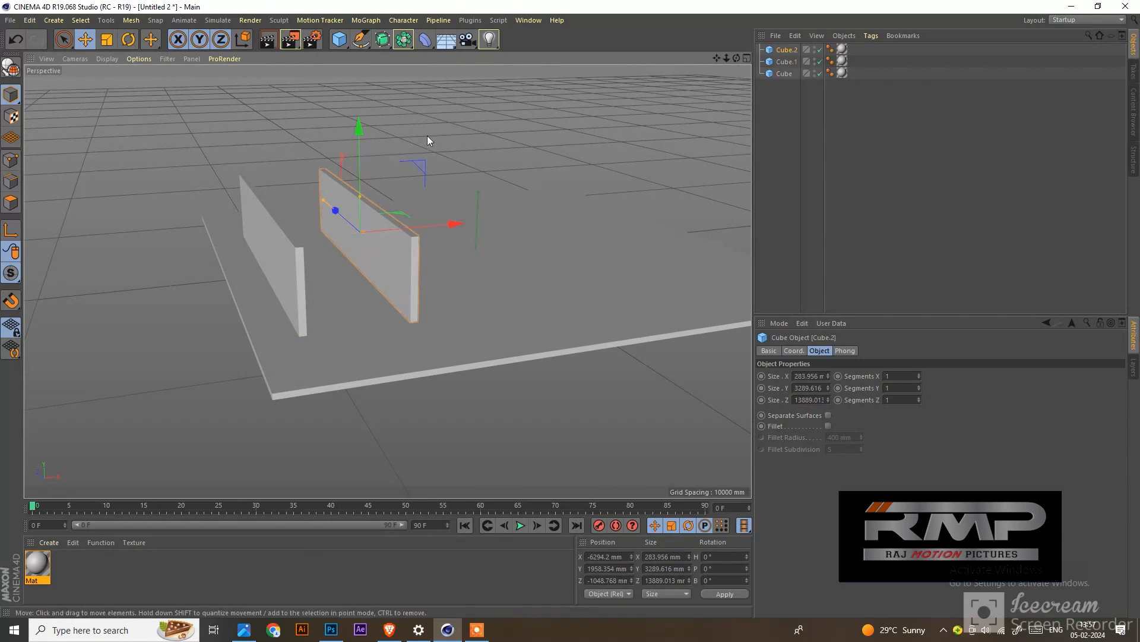
pyautogui.click(797, 354)
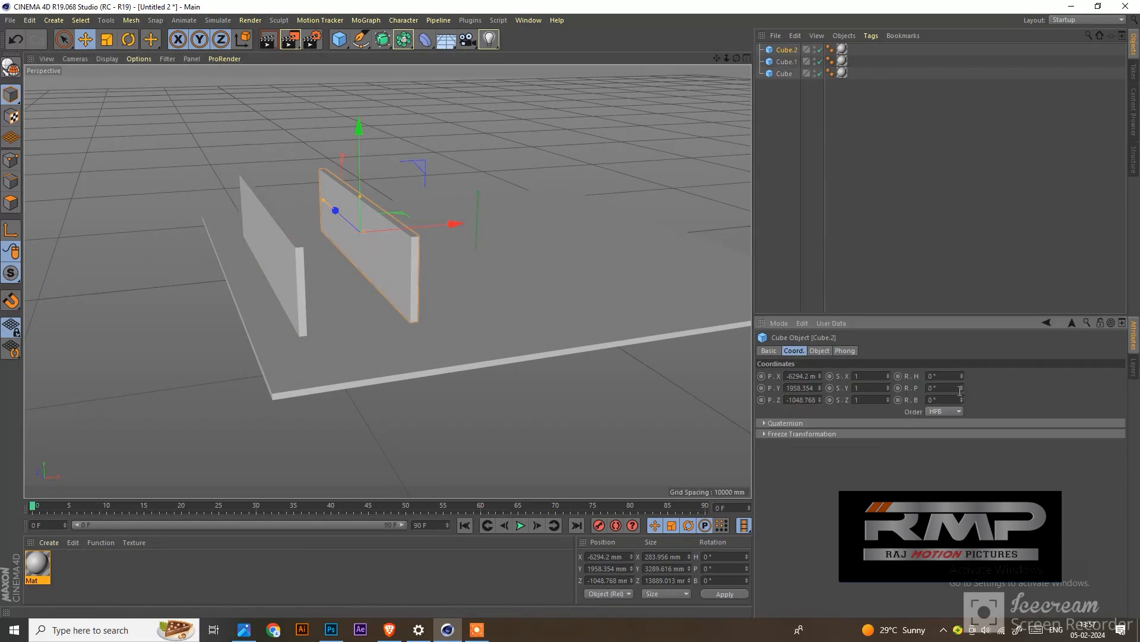
pyautogui.moveTo(961, 388); pyautogui.dragTo(961, 436)
pyautogui.hotkey('ctrl', 'z')
pyautogui.moveTo(951, 380); pyautogui.dragTo(743, 372)
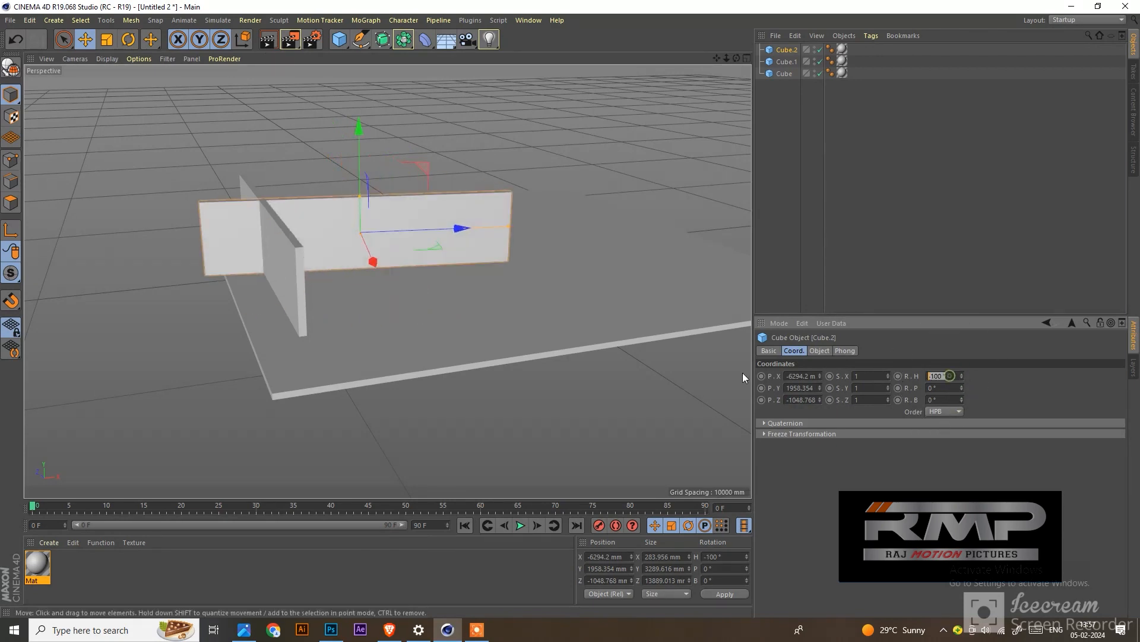
pyautogui.write('90')
pyautogui.press('Return')
# Step: Shorten the rotated wall to about 6470 mm and join it to the first wall's end at about X -7396 mm, Z -7912 mm
pyautogui.scroll(-2, 357, 270)
pyautogui.keyDown('alt'); pyautogui.moveTo(357, 270); pyautogui.dragTo(374, 243); pyautogui.keyUp('alt')
pyautogui.keyDown('alt'); pyautogui.moveTo(511, 380); pyautogui.dragTo(531, 281); pyautogui.keyUp('alt')
pyautogui.scroll(3, 458, 279)
pyautogui.scroll(-2, 446, 291)
pyautogui.scroll(-2, 459, 286)
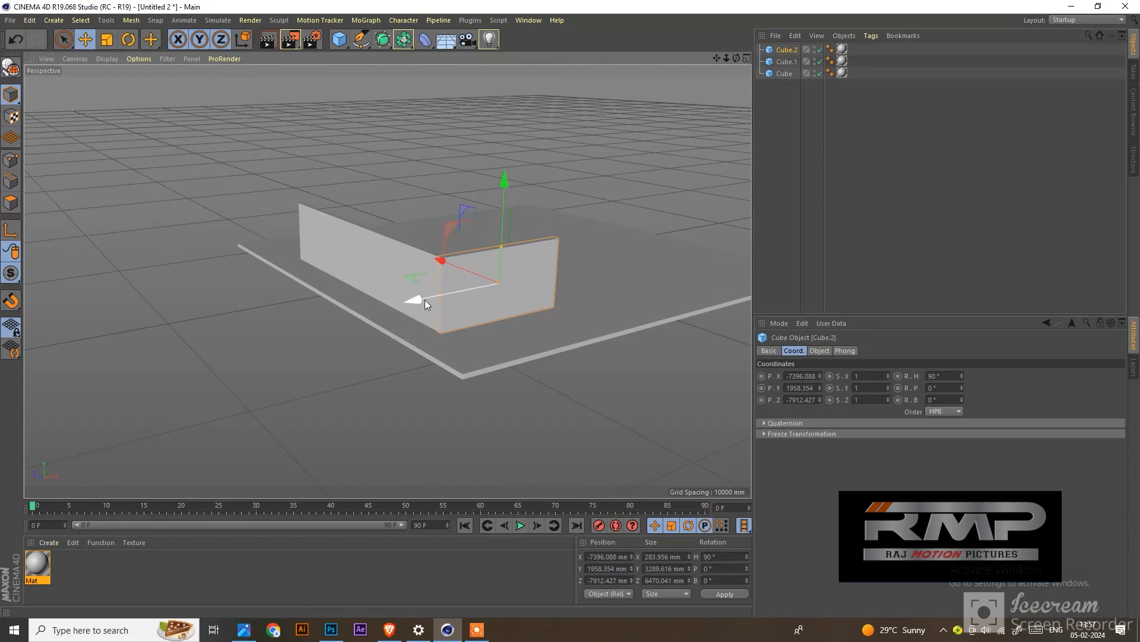
# Step: Duplicate the short rotated wall to about X -5825 mm and set the copy's heading rotation to 0°
pyautogui.keyDown('ctrl'); pyautogui.moveTo(425, 299); pyautogui.dragTo(452, 288); pyautogui.keyUp('ctrl')
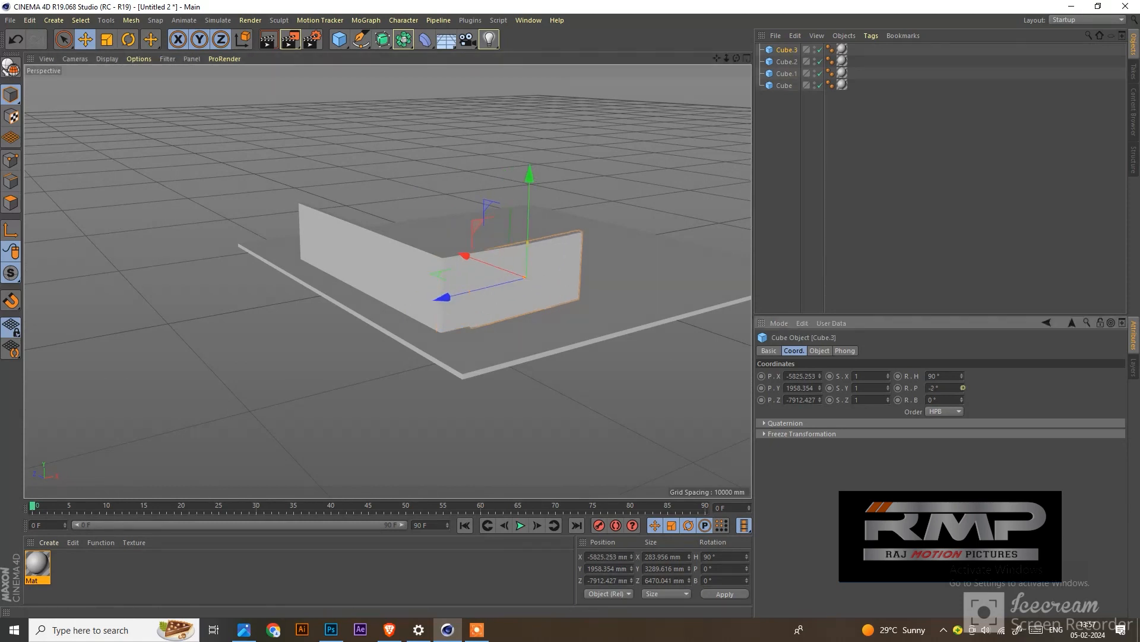
pyautogui.moveTo(961, 388); pyautogui.dragTo(683, 392)
pyautogui.hotkey('ctrl', 'z')
pyautogui.hotkey('ctrl', 'z')
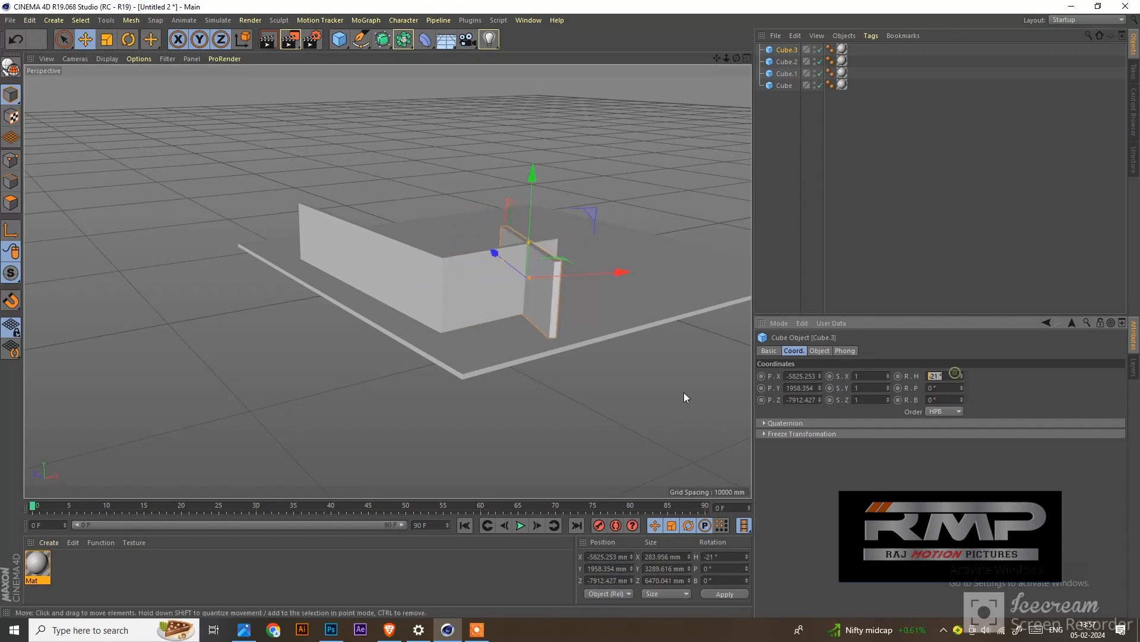
pyautogui.write('0')
pyautogui.press('Return')
# Step: Shorten the new cross wall to about 3489 mm and move it to the short wall's end at about X -3963 mm, Z -9447 mm
pyautogui.scroll(8, 600, 264)
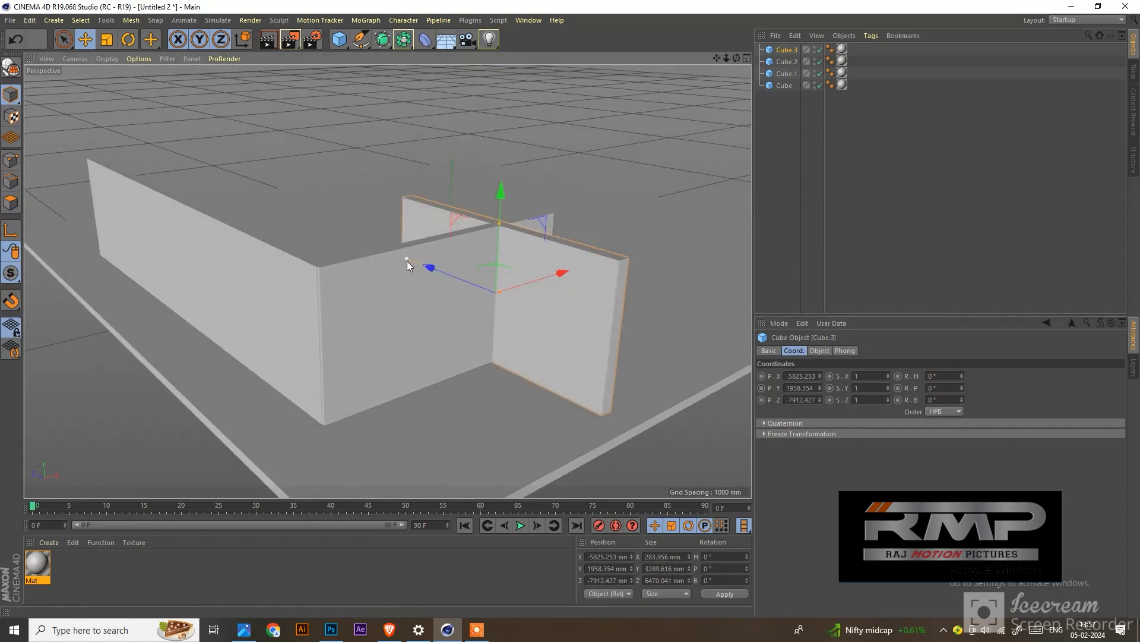
pyautogui.moveTo(561, 272); pyautogui.dragTo(612, 258)
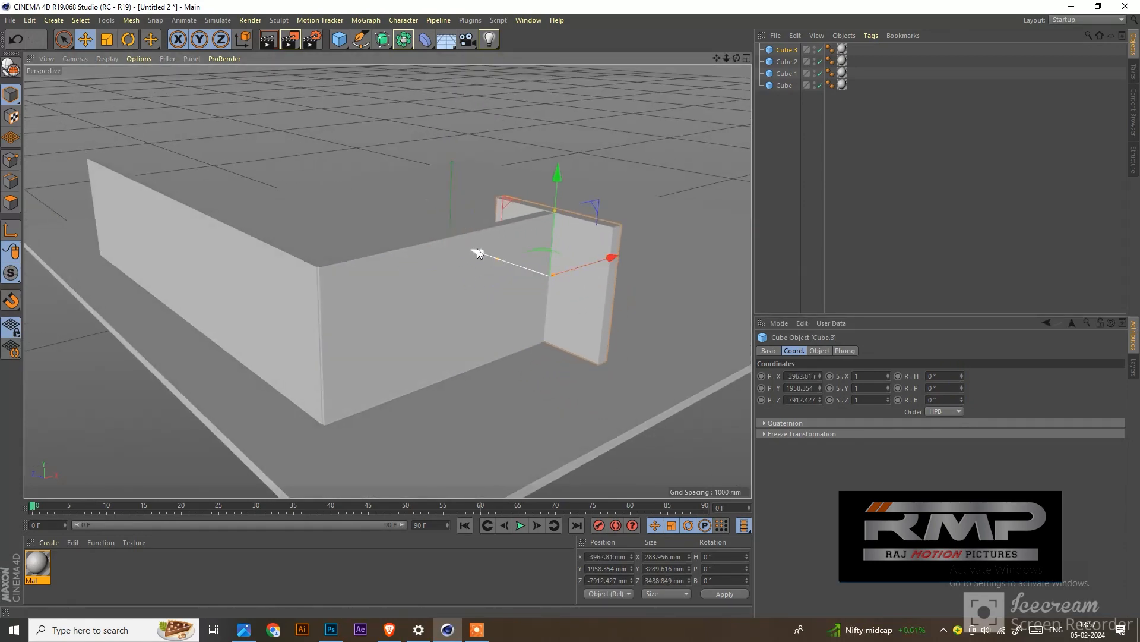
pyautogui.moveTo(476, 249); pyautogui.dragTo(519, 284)
# Step: Lengthen the floor slab in Z so it extends well beyond the walls
pyautogui.scroll(-8, 468, 248)
pyautogui.click(541, 342)
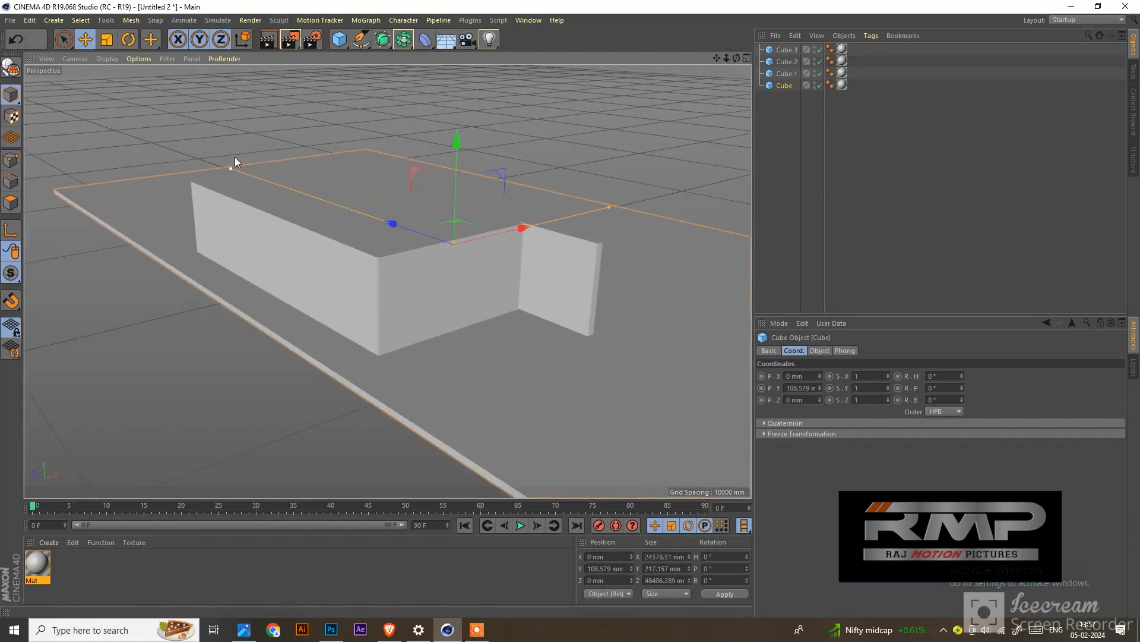
pyautogui.scroll(5, 596, 319)
# Step: Lower the short cross wall slightly to about Y 1934 mm
pyautogui.click(575, 241)
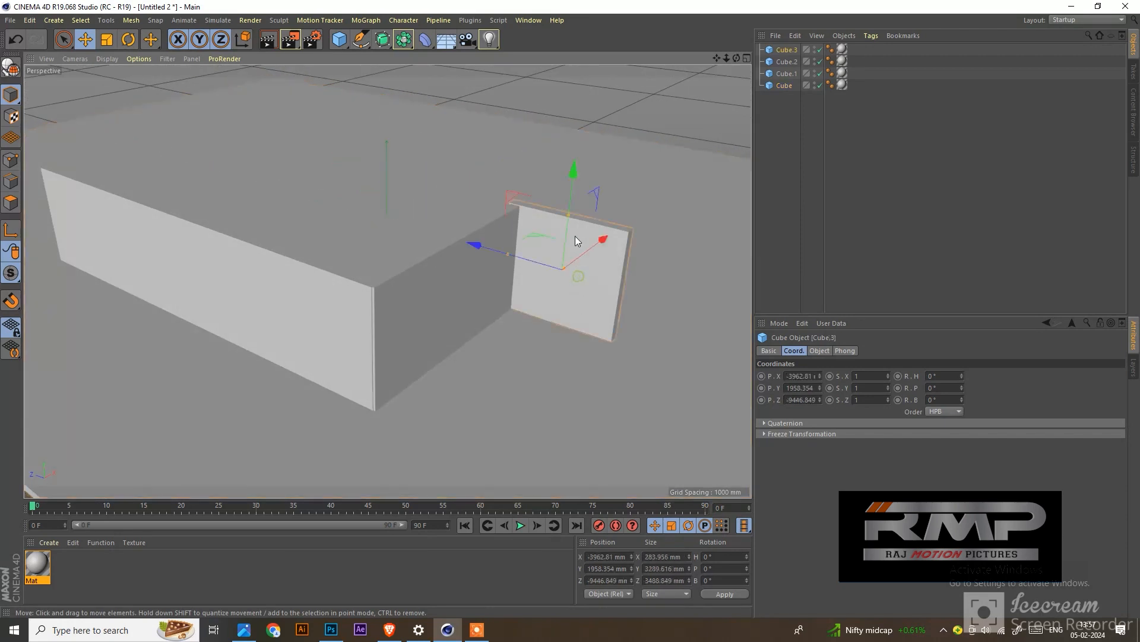
pyautogui.scroll(4, 575, 237)
pyautogui.moveTo(557, 221); pyautogui.dragTo(557, 222)
pyautogui.scroll(-2, 422, 240)
pyautogui.scroll(-3, 423, 239)
pyautogui.moveTo(578, 268)
pyautogui.keyDown('alt'); pyautogui.mouseDown()
pyautogui.moveTo(537, 296)
pyautogui.moveTo(580, 285)
pyautogui.mouseUp(); pyautogui.keyUp('alt')
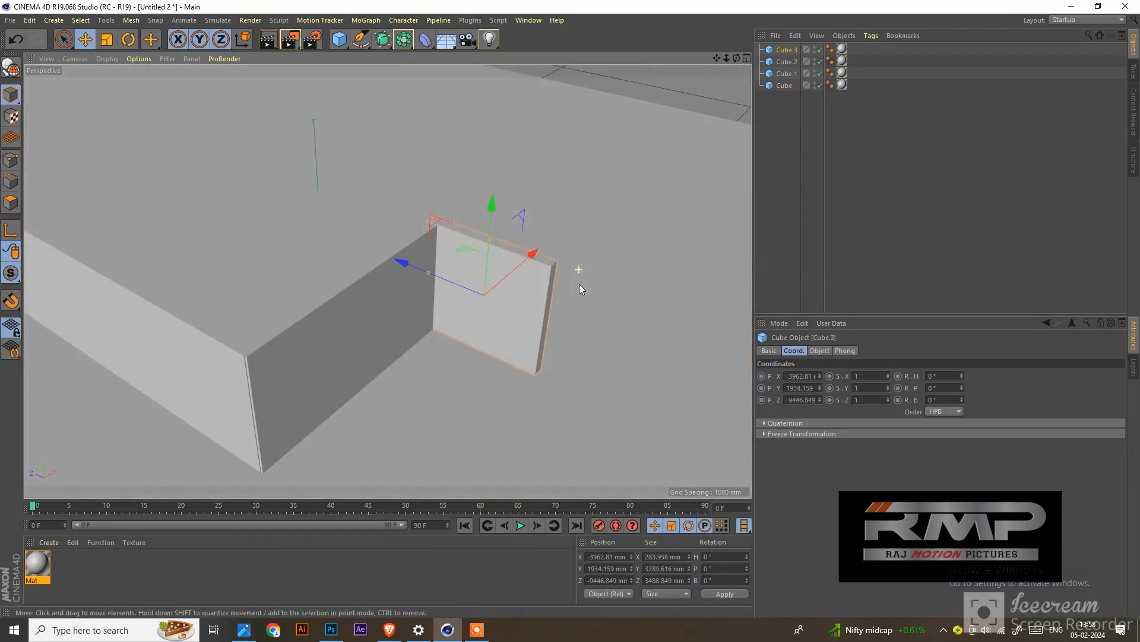
# Step: Duplicate the rotated wall beyond the cross wall, about 8556 mm long, at about X 243 mm, Z -9707 mm
pyautogui.click(358, 341)
pyautogui.keyDown('ctrl'); pyautogui.moveTo(296, 381); pyautogui.dragTo(479, 261); pyautogui.keyUp('ctrl')
pyautogui.moveTo(467, 181); pyautogui.dragTo(506, 206)
pyautogui.moveTo(525, 270); pyautogui.dragTo(520, 195)
pyautogui.scroll(-3, 490, 270)
pyautogui.scroll(3, 505, 270)
pyautogui.moveTo(505, 271); pyautogui.dragTo(422, 286)
# Step: Duplicate the short cross wall to the far end of the new wall at about X 5003 mm
pyautogui.click(374, 251)
pyautogui.scroll(5, 392, 279)
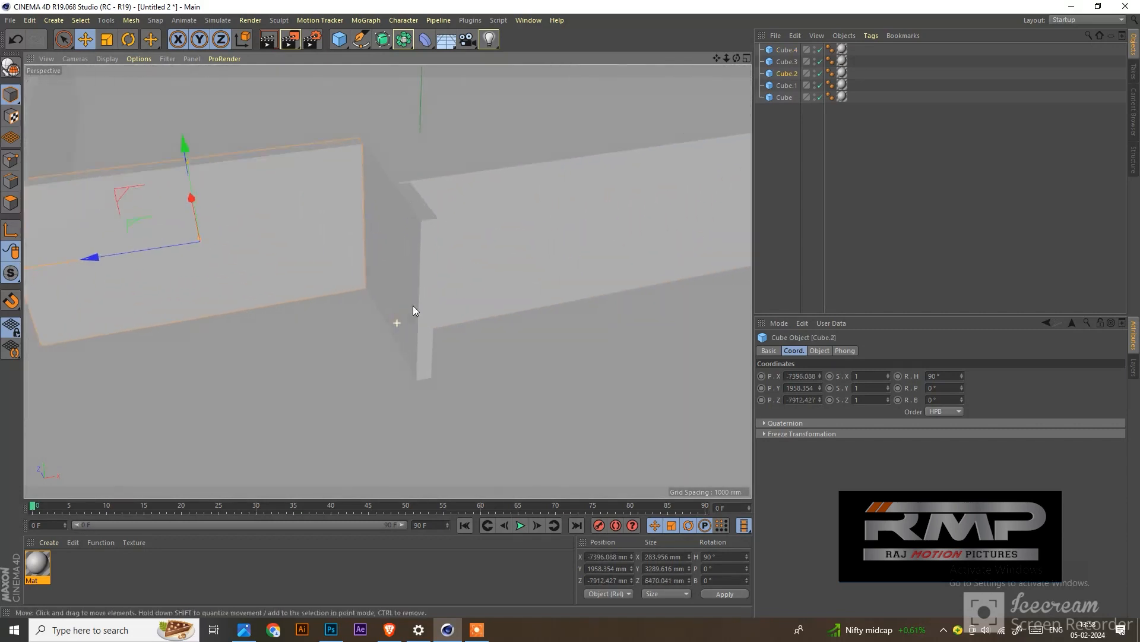
pyautogui.keyDown('alt'); pyautogui.moveTo(398, 243); pyautogui.dragTo(384, 262); pyautogui.keyUp('alt')
pyautogui.click(400, 286)
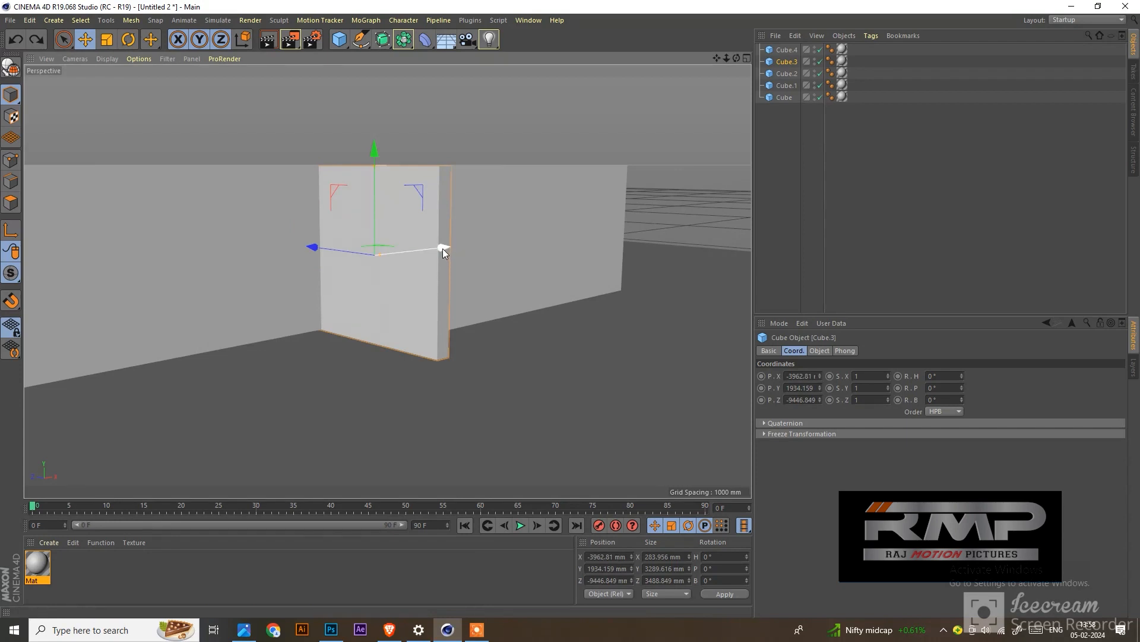
pyautogui.keyDown('ctrl'); pyautogui.moveTo(443, 247); pyautogui.dragTo(662, 200); pyautogui.keyUp('ctrl')
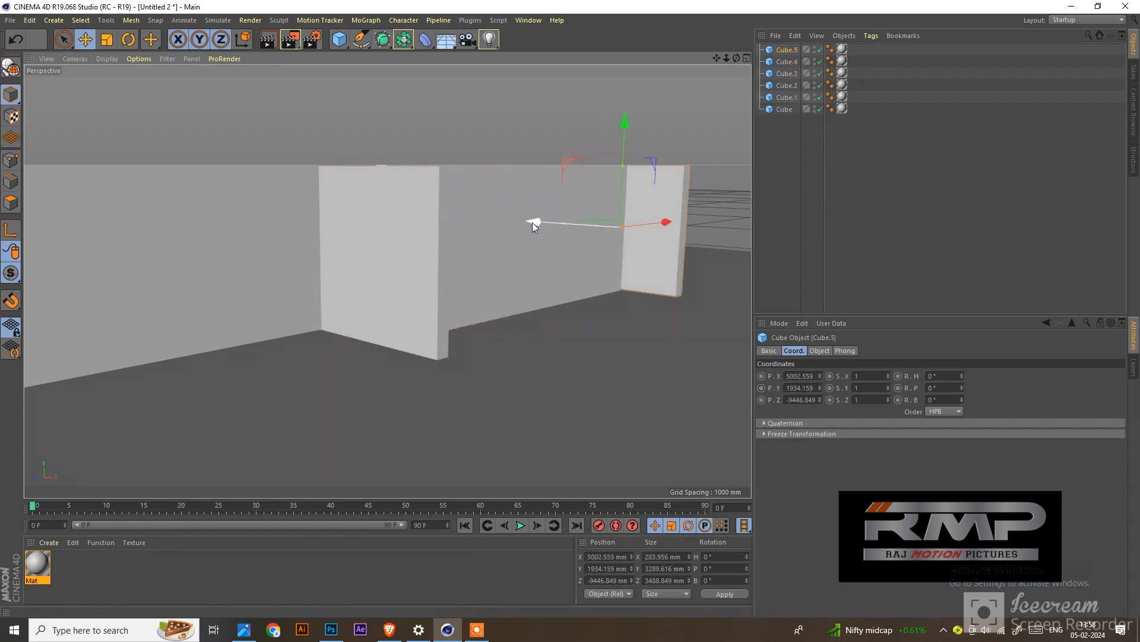
# Step: Extend the wall between the cross walls to about 15624 mm long and shift it to about X 3682 mm
pyautogui.keyDown('alt'); pyautogui.moveTo(557, 244); pyautogui.dragTo(471, 380); pyautogui.keyUp('alt')
pyautogui.scroll(-3, 428, 189)
pyautogui.click(397, 225)
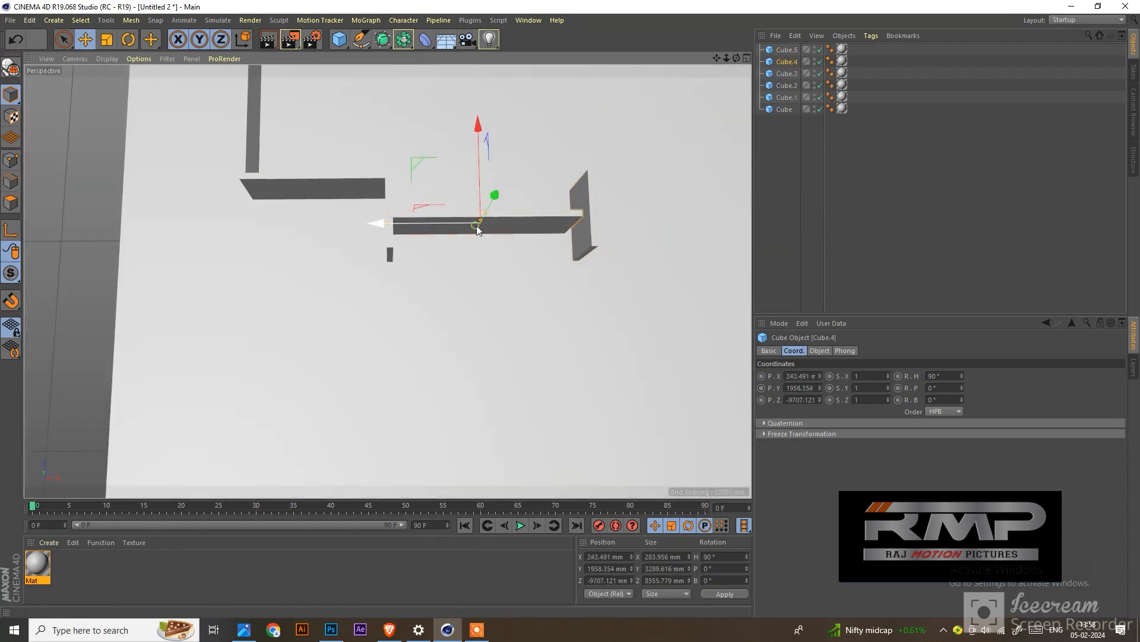
pyautogui.moveTo(384, 225); pyautogui.dragTo(433, 206)
pyautogui.scroll(3, 434, 207)
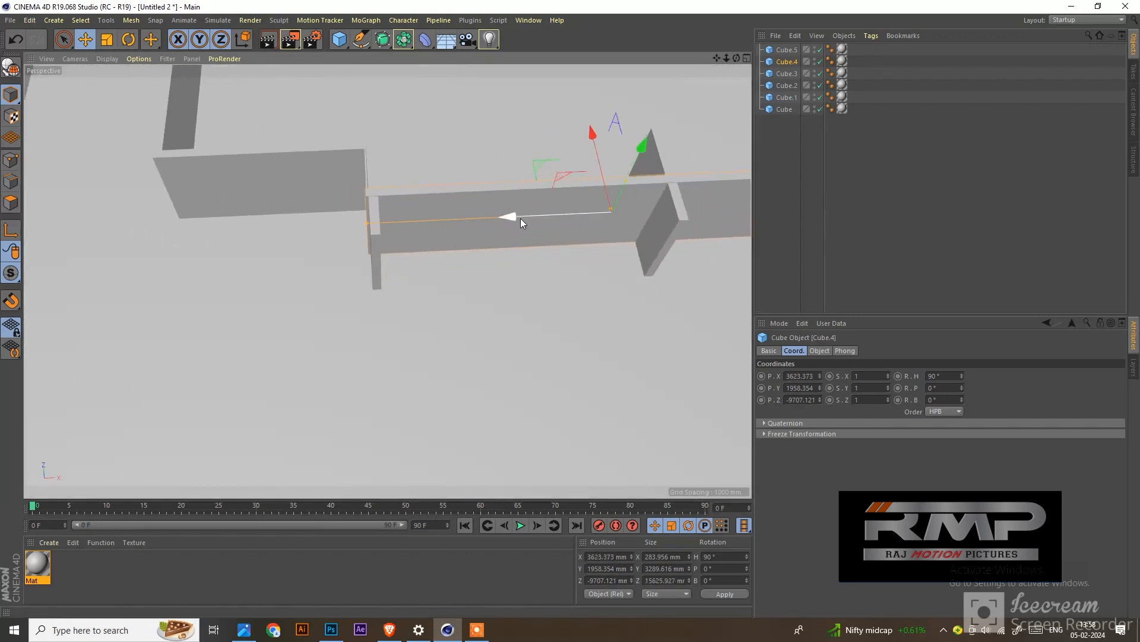
pyautogui.moveTo(520, 219); pyautogui.dragTo(489, 242)
pyautogui.scroll(-3, 445, 217)
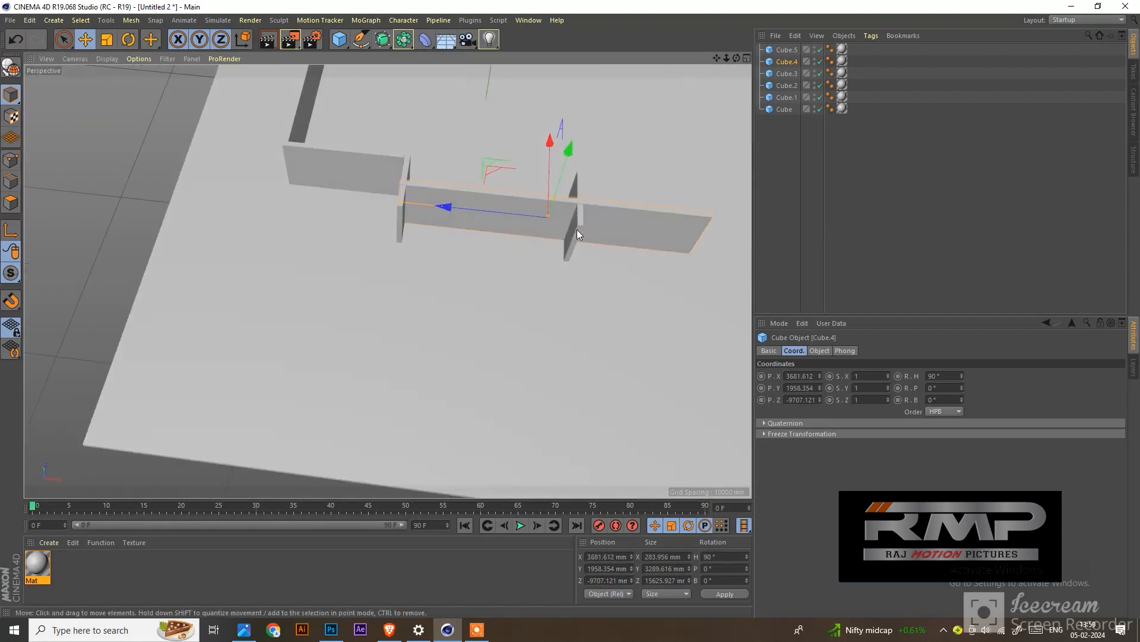
# Step: Duplicate the second cross wall to the extended wall's far end at about X 11661 mm
pyautogui.click(577, 228)
pyautogui.keyDown('ctrl'); pyautogui.moveTo(663, 226); pyautogui.dragTo(791, 239); pyautogui.keyUp('ctrl')
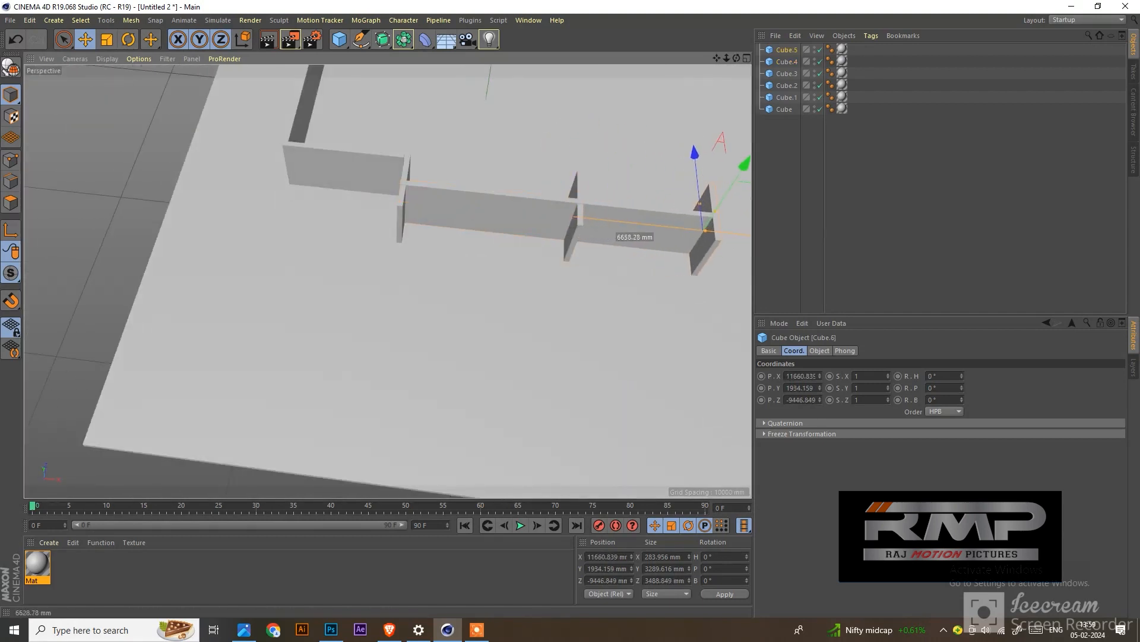
pyautogui.scroll(-3, 514, 266)
pyautogui.moveTo(514, 266)
pyautogui.keyDown('alt'); pyautogui.mouseDown()
pyautogui.moveTo(525, 255)
pyautogui.moveTo(512, 226)
pyautogui.moveTo(533, 230)
pyautogui.moveTo(523, 259)
pyautogui.mouseUp(); pyautogui.keyUp('alt')
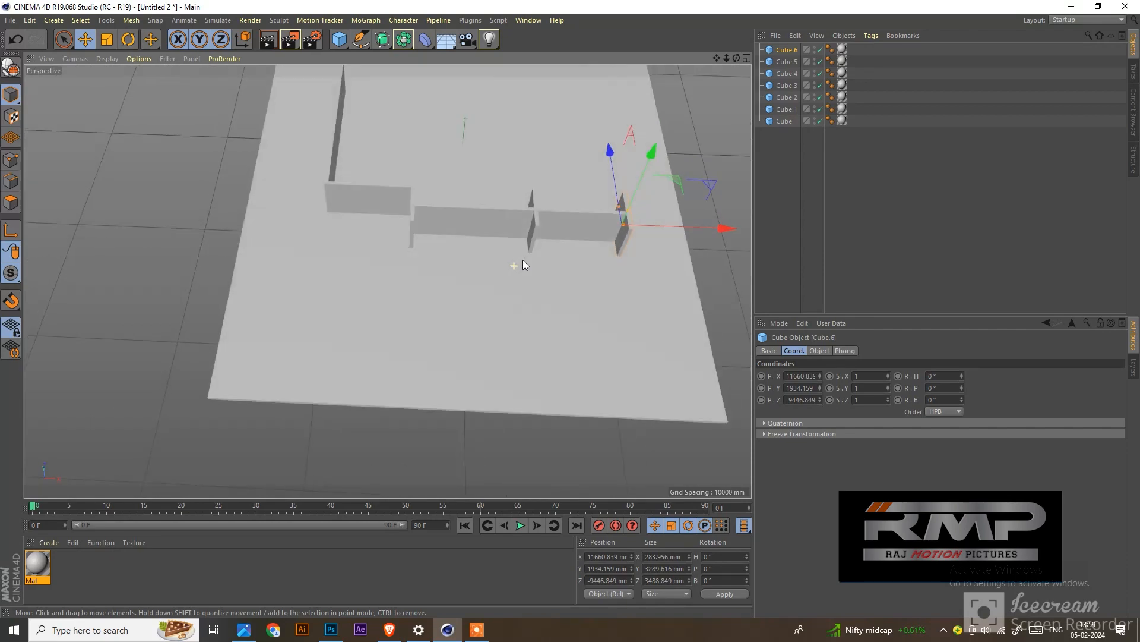
# Step: Widen the floor slab to about 45900 mm in X and deselect it
pyautogui.click(528, 302)
pyautogui.moveTo(664, 152); pyautogui.dragTo(696, 181)
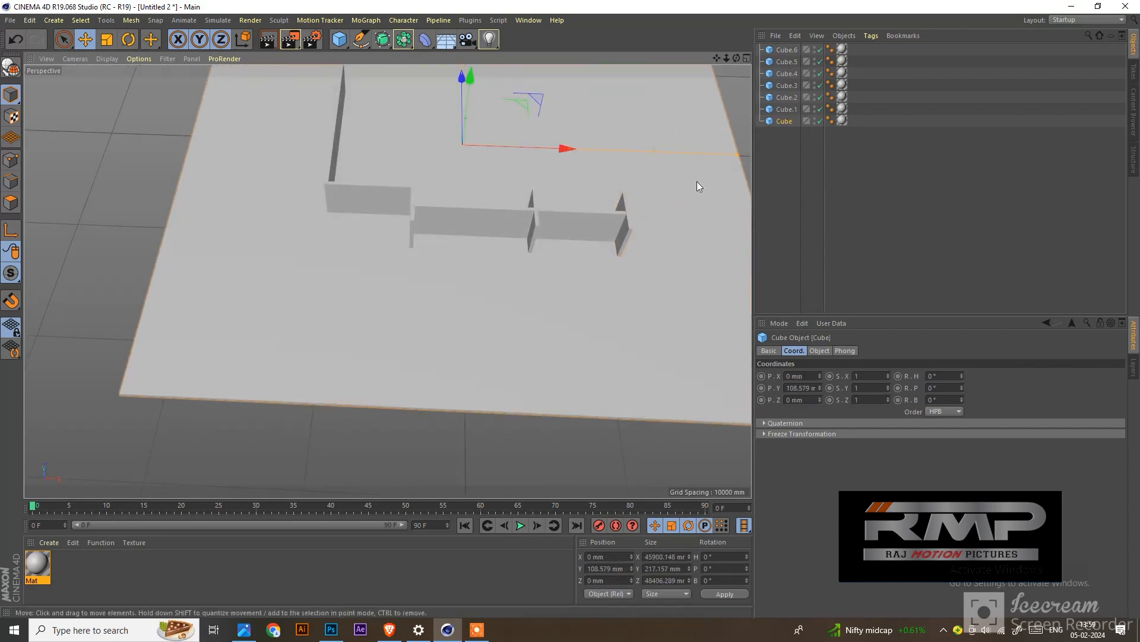
pyautogui.keyDown('alt'); pyautogui.moveTo(565, 151); pyautogui.dragTo(405, 173); pyautogui.keyUp('alt')
pyautogui.click(405, 172)
pyautogui.scroll(4, 358, 274)
pyautogui.keyDown('alt'); pyautogui.moveTo(410, 317); pyautogui.dragTo(267, 290); pyautogui.keyUp('alt')
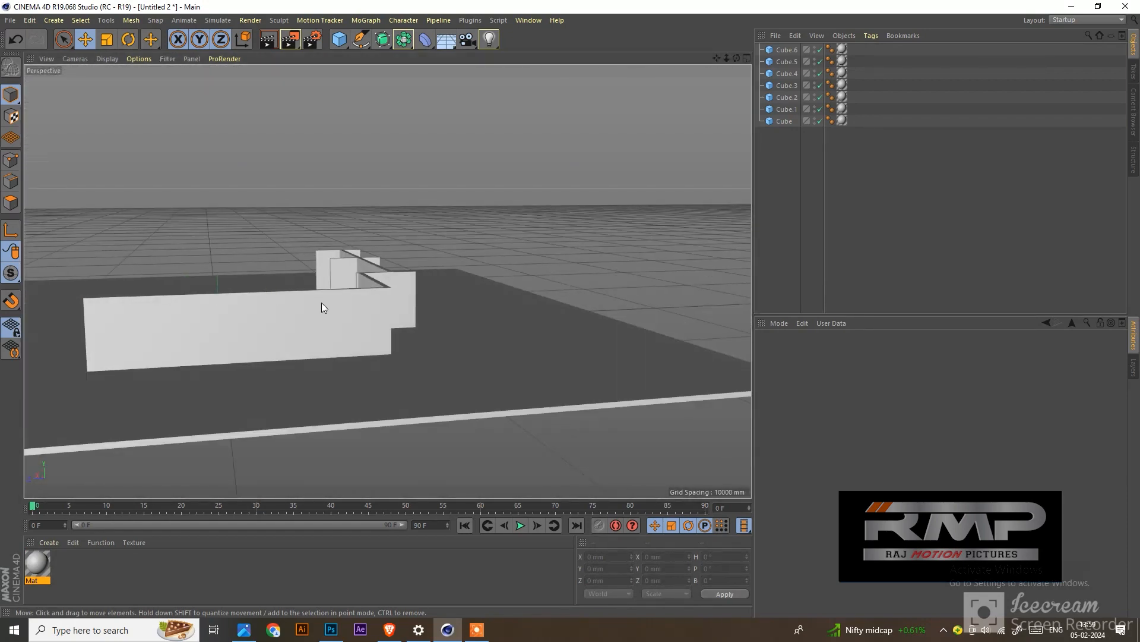
pyautogui.hotkey('ctrl', 's')
pyautogui.click(601, 426)
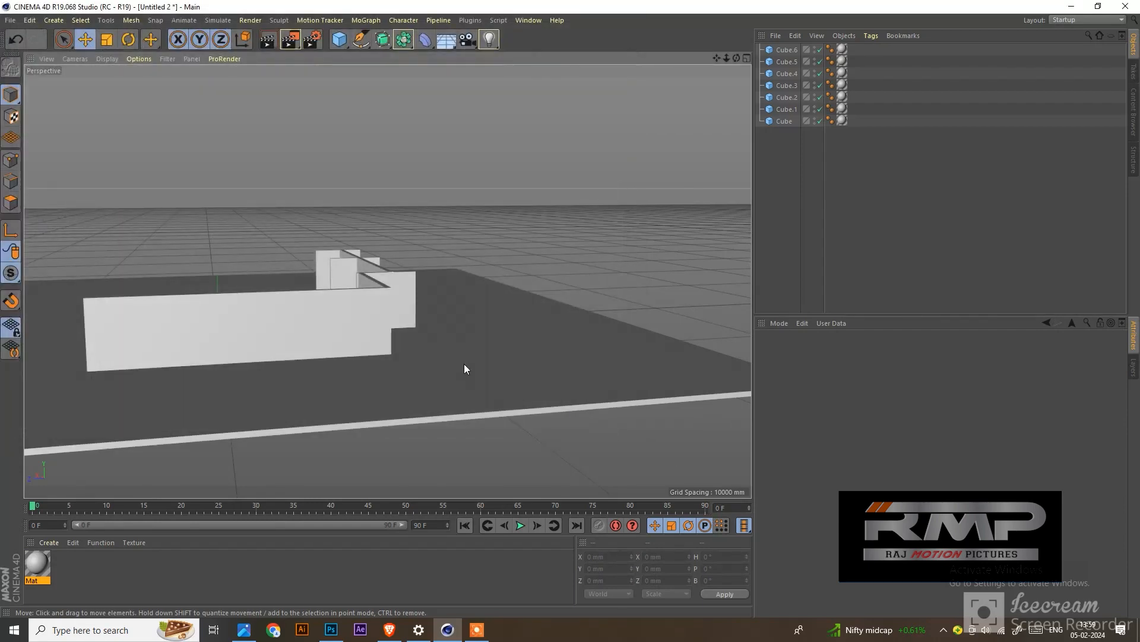
pyautogui.keyDown('alt'); pyautogui.moveTo(465, 364); pyautogui.dragTo(340, 320); pyautogui.keyUp('alt')
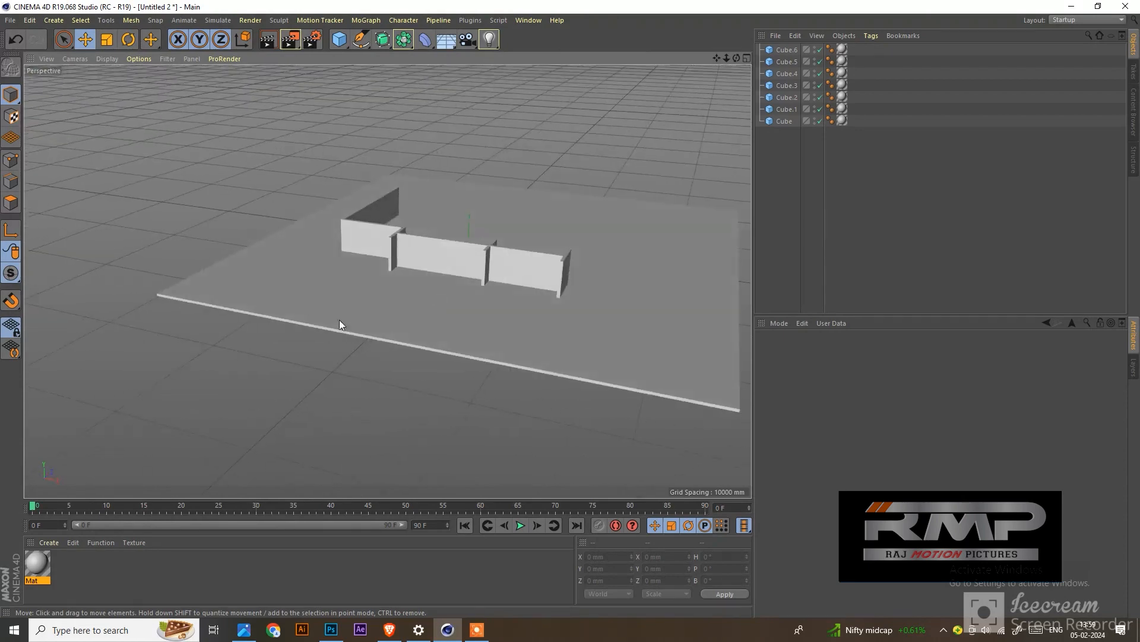
# Step: Duplicate the long wall past the last cross wall, shorten the copy to about 4293 mm and move it against that cross wall
pyautogui.scroll(8, 574, 276)
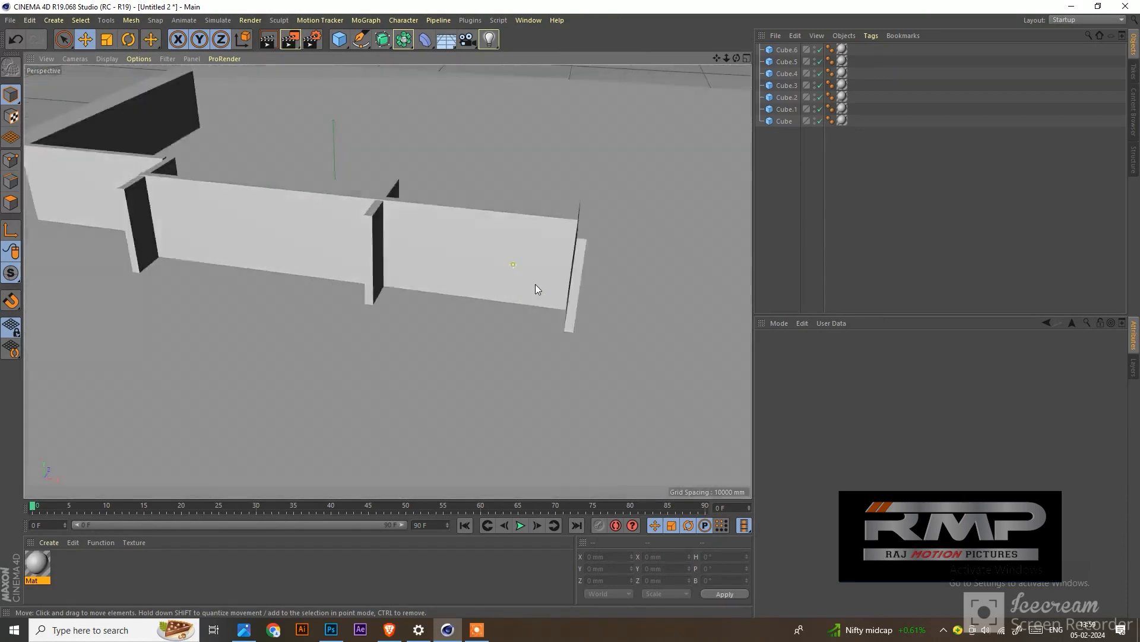
pyautogui.keyDown('alt'); pyautogui.moveTo(536, 284); pyautogui.dragTo(508, 254); pyautogui.keyUp('alt')
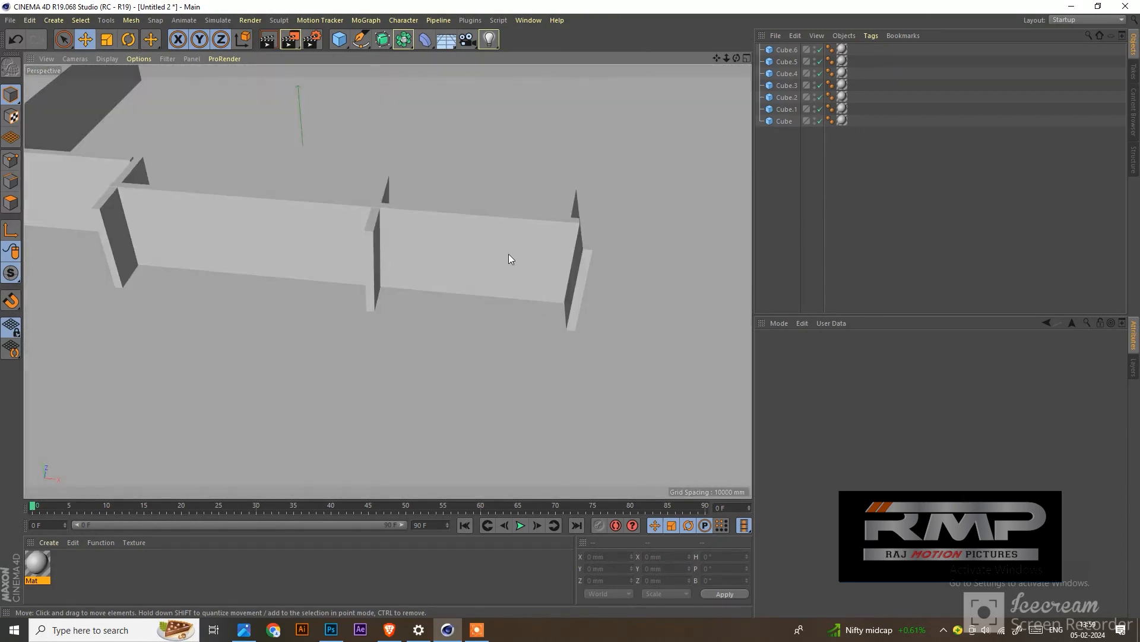
pyautogui.click(509, 254)
pyautogui.keyDown('ctrl'); pyautogui.moveTo(254, 233); pyautogui.dragTo(647, 236); pyautogui.keyUp('ctrl')
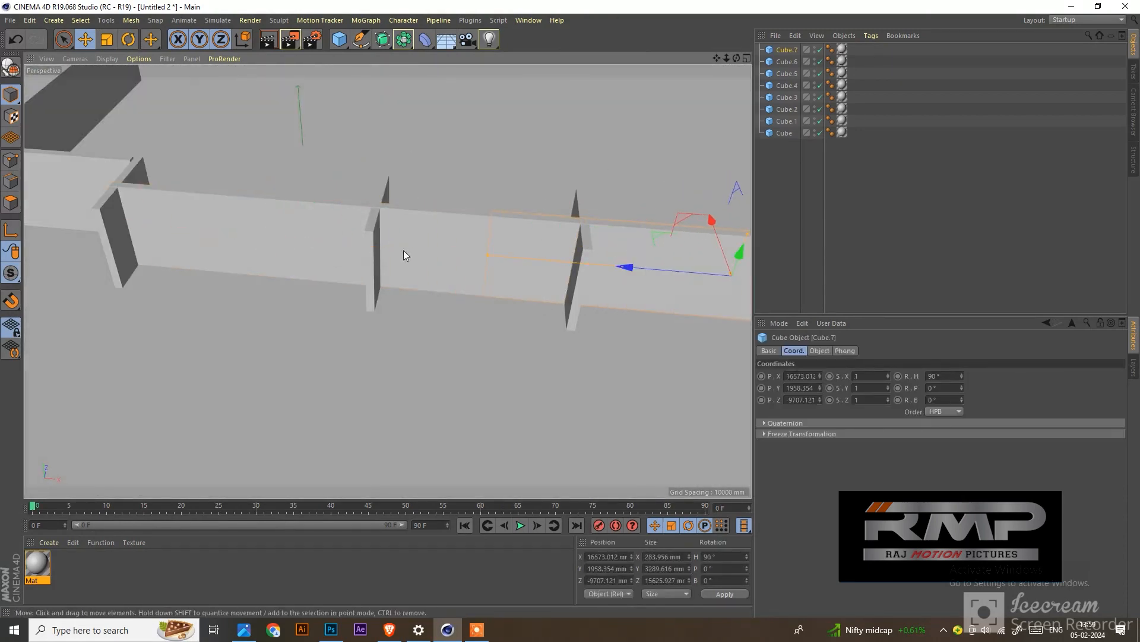
pyautogui.moveTo(486, 255); pyautogui.dragTo(662, 276)
pyautogui.scroll(-4, 390, 256)
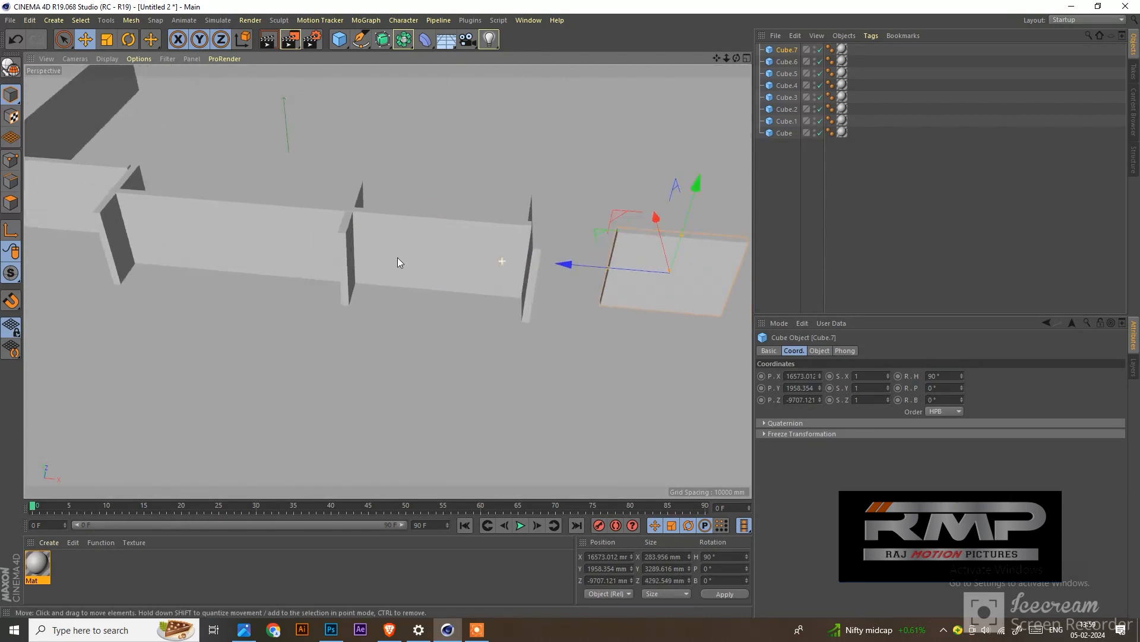
pyautogui.moveTo(506, 259); pyautogui.dragTo(436, 255)
# Step: Try duplicating the first wall to the opposite end of the wall row, lengthened to about 25537 mm, and delete the copy
pyautogui.click(100, 153)
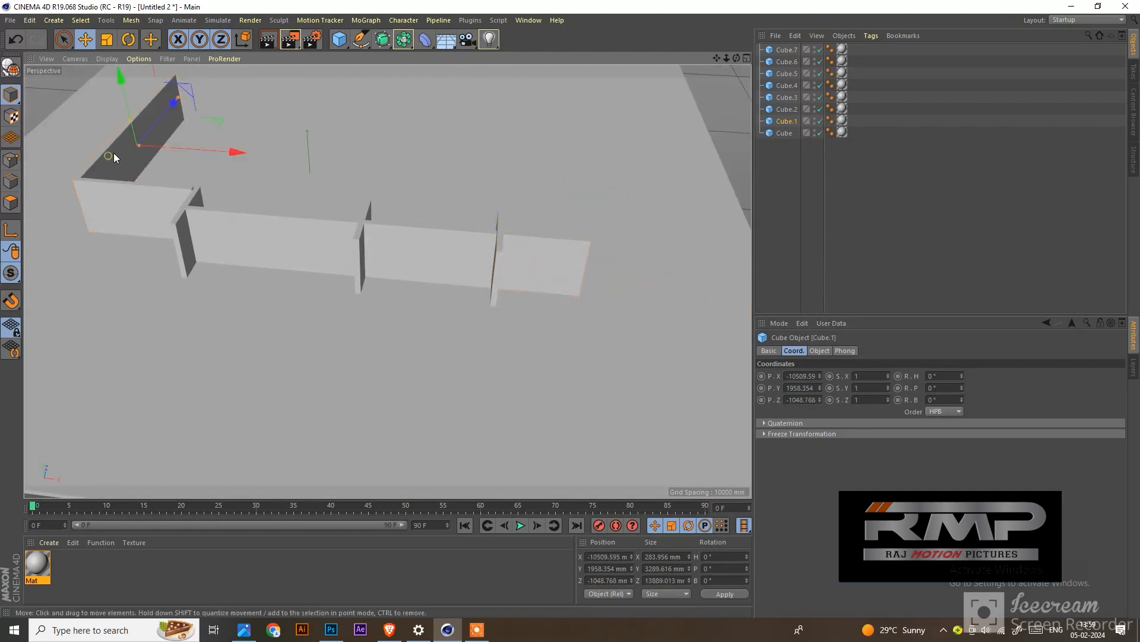
pyautogui.keyDown('ctrl'); pyautogui.moveTo(172, 146); pyautogui.dragTo(475, 208); pyautogui.keyUp('ctrl')
pyautogui.moveTo(366, 157); pyautogui.dragTo(329, 158)
pyautogui.scroll(-2, 330, 163)
pyautogui.scroll(-3, 359, 188)
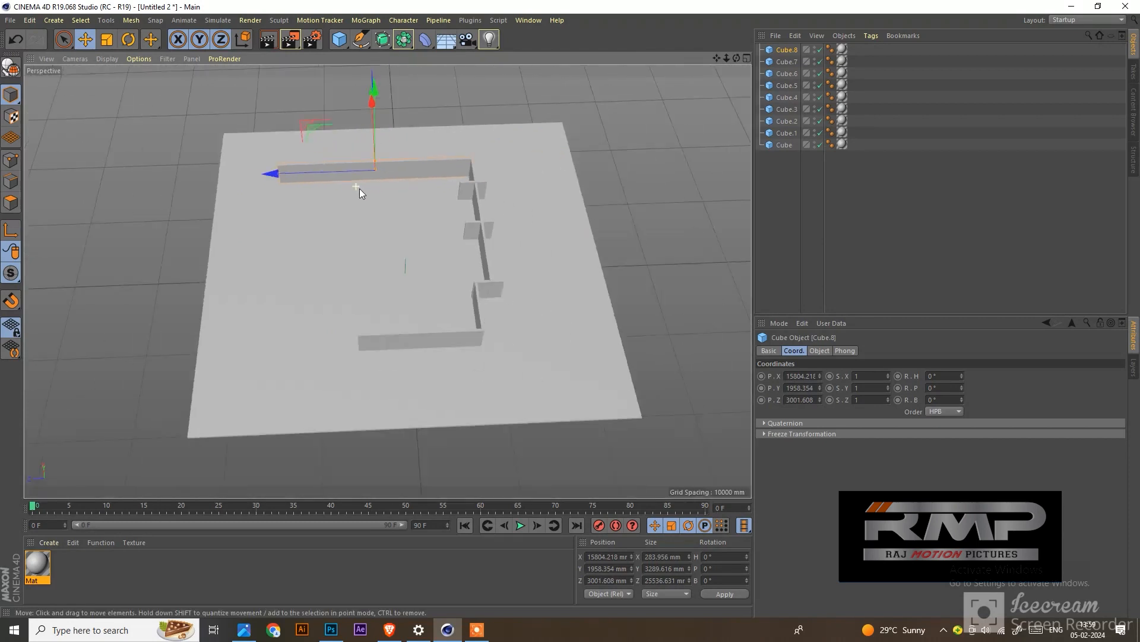
pyautogui.press('Delete')
# Step: Duplicate the first end wall to the opposite end of the wall row and lengthen the copy to about 16861 mm
pyautogui.click(410, 341)
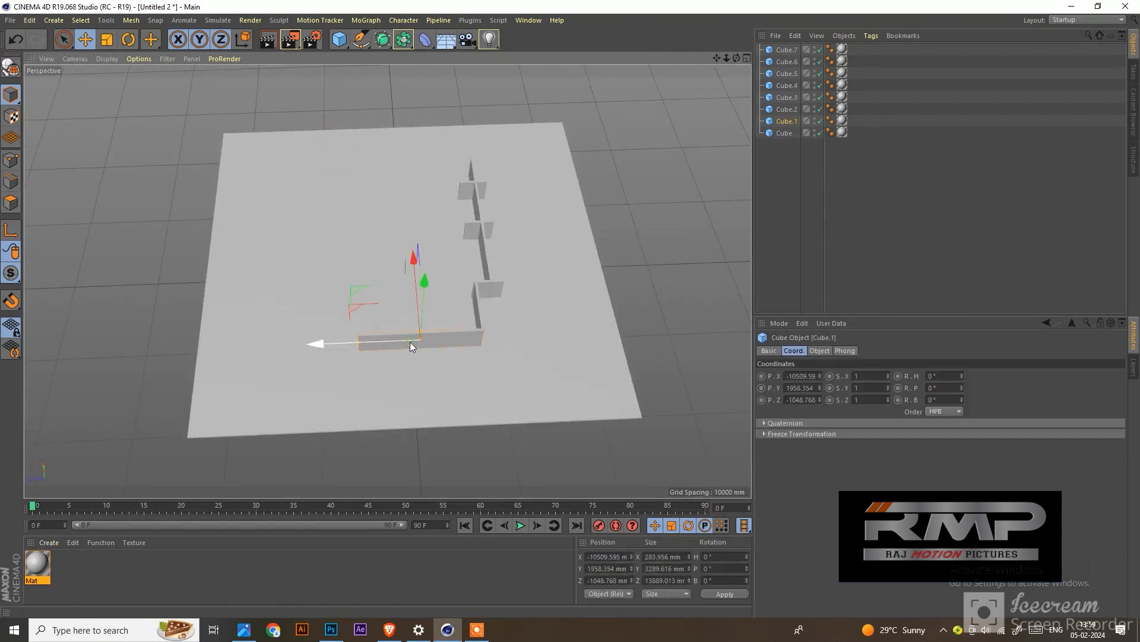
pyautogui.keyDown('ctrl'); pyautogui.moveTo(415, 267); pyautogui.dragTo(382, 108); pyautogui.keyUp('ctrl')
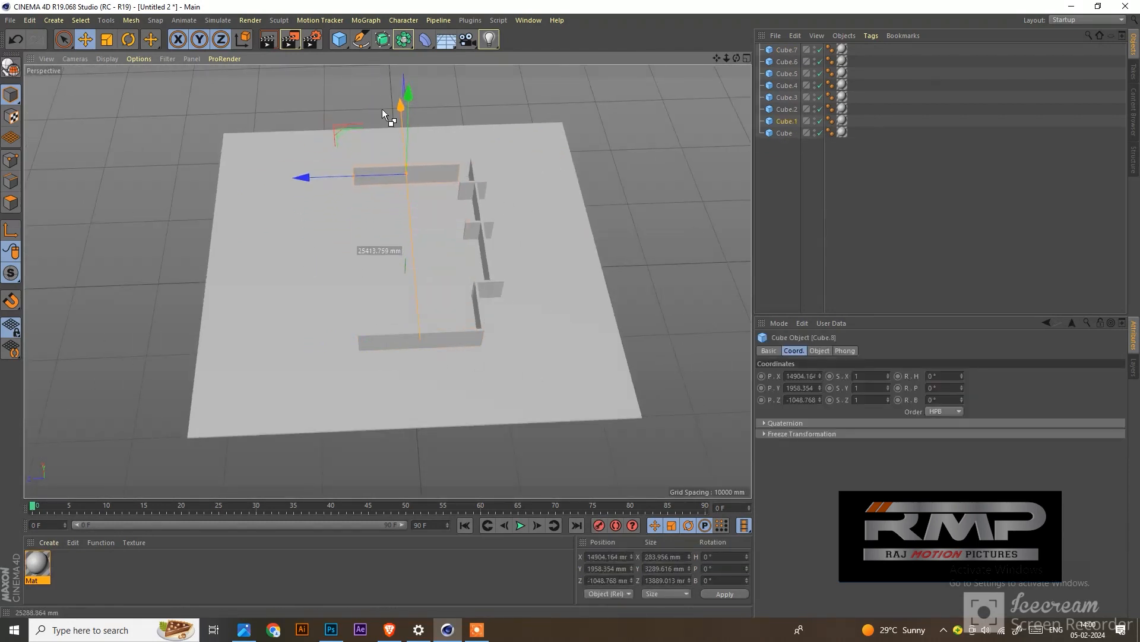
pyautogui.scroll(3, 394, 155)
pyautogui.scroll(3, 451, 191)
pyautogui.keyDown('alt'); pyautogui.moveTo(450, 196); pyautogui.dragTo(497, 188); pyautogui.keyUp('alt')
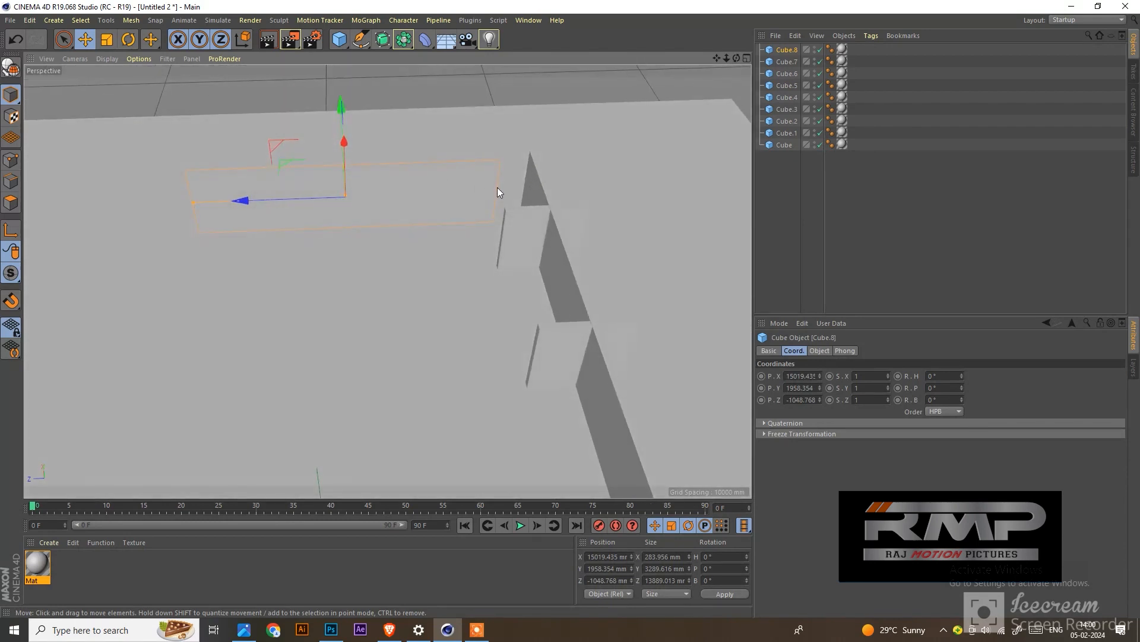
pyautogui.moveTo(193, 202); pyautogui.dragTo(161, 200)
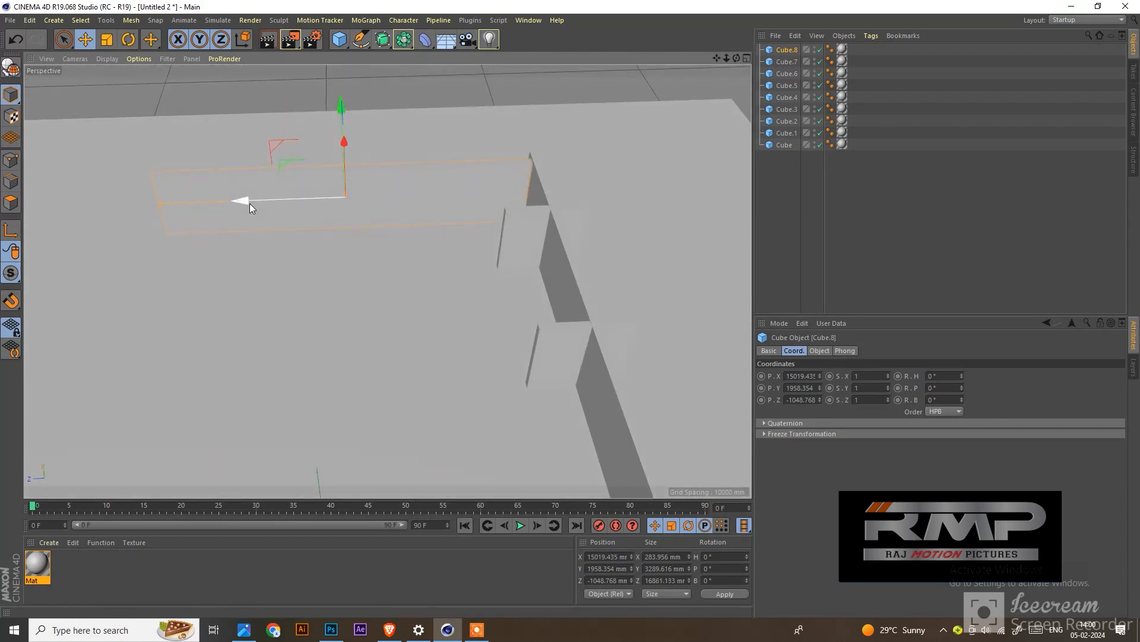
# Step: Move the new end wall against the end of the wall row at about X 15671 mm, Z -1245 mm
pyautogui.moveTo(250, 203); pyautogui.dragTo(255, 201)
pyautogui.keyDown('alt'); pyautogui.moveTo(282, 202); pyautogui.dragTo(295, 287); pyautogui.keyUp('alt')
pyautogui.moveTo(329, 80); pyautogui.dragTo(328, 71)
pyautogui.keyDown('alt'); pyautogui.moveTo(345, 143); pyautogui.dragTo(355, 299); pyautogui.keyUp('alt')
pyautogui.keyDown('alt'); pyautogui.moveTo(354, 296); pyautogui.dragTo(425, 330, button='right'); pyautogui.keyUp('alt')
pyautogui.keyDown('alt'); pyautogui.moveTo(424, 330); pyautogui.dragTo(483, 220); pyautogui.keyUp('alt')
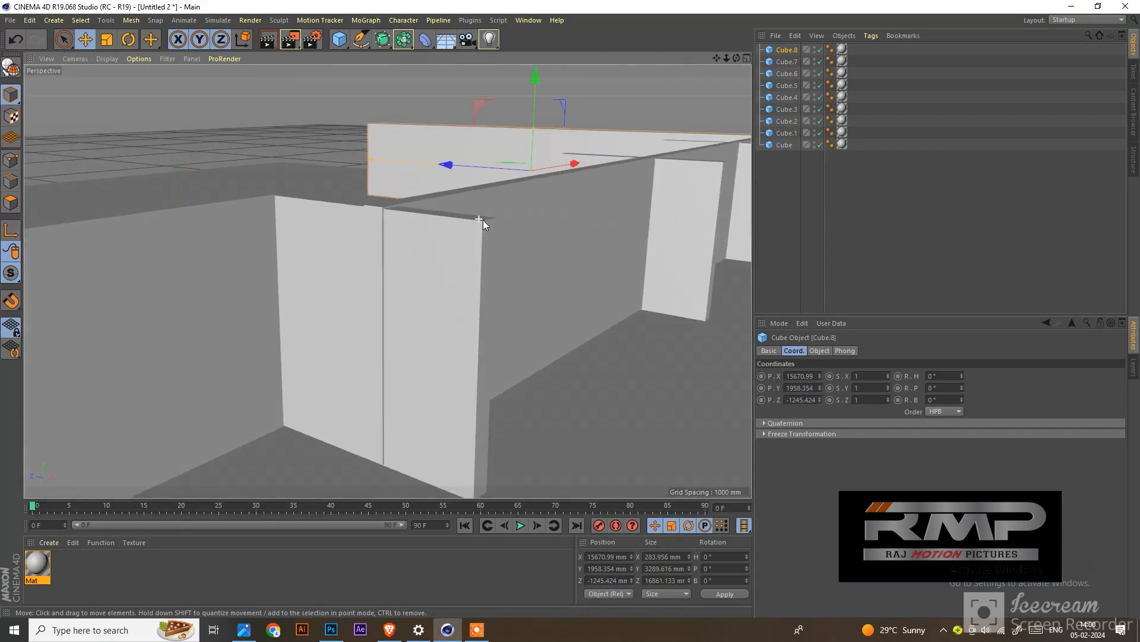
# Step: Lower the extended long wall slightly to about Y 1930 mm
pyautogui.keyDown('alt'); pyautogui.moveTo(483, 220); pyautogui.dragTo(534, 219, button='right'); pyautogui.keyUp('alt')
pyautogui.click(551, 219)
pyautogui.moveTo(610, 266); pyautogui.dragTo(615, 261)
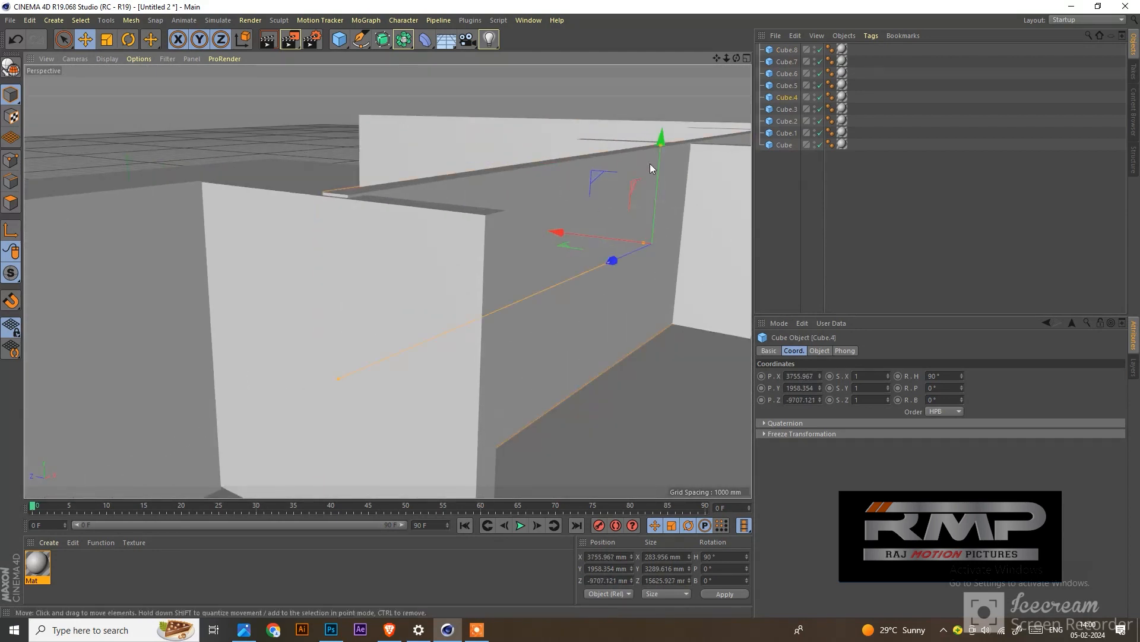
pyautogui.keyDown('alt'); pyautogui.moveTo(663, 136); pyautogui.dragTo(508, 263, button='right'); pyautogui.keyUp('alt')
pyautogui.keyDown('alt'); pyautogui.moveTo(508, 263); pyautogui.dragTo(478, 259); pyautogui.keyUp('alt')
pyautogui.keyDown('alt'); pyautogui.moveTo(477, 259); pyautogui.dragTo(330, 388, button='right'); pyautogui.keyUp('alt')
pyautogui.keyDown('alt'); pyautogui.moveTo(330, 388); pyautogui.dragTo(333, 356); pyautogui.keyUp('alt')
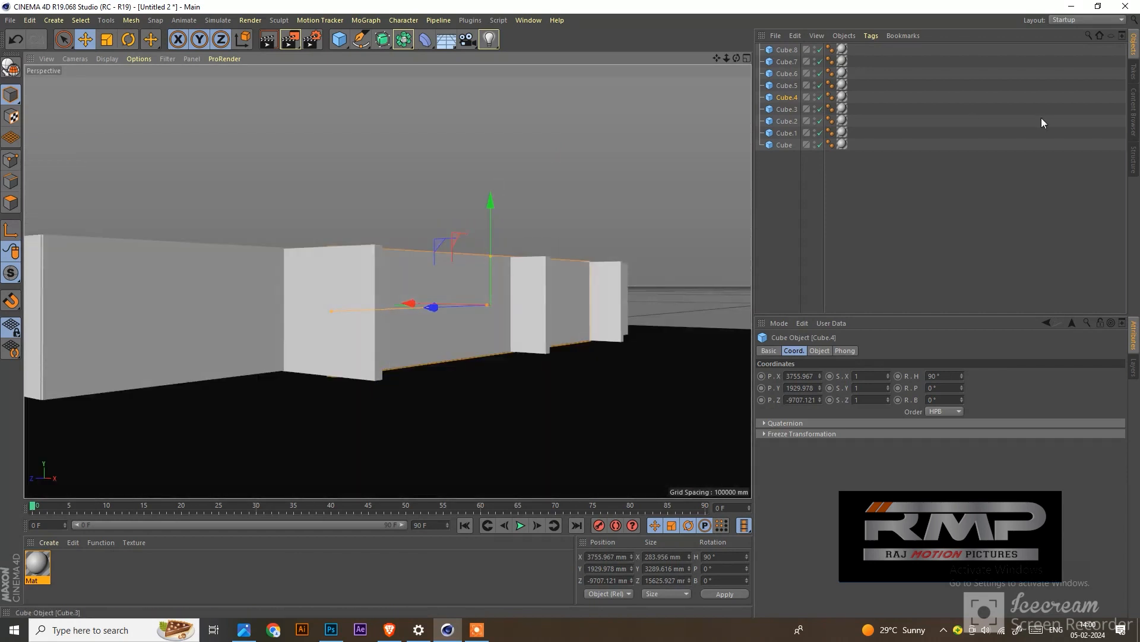
# Step: Search the preset content library for "window"
pyautogui.click(1134, 119)
pyautogui.click(1107, 34)
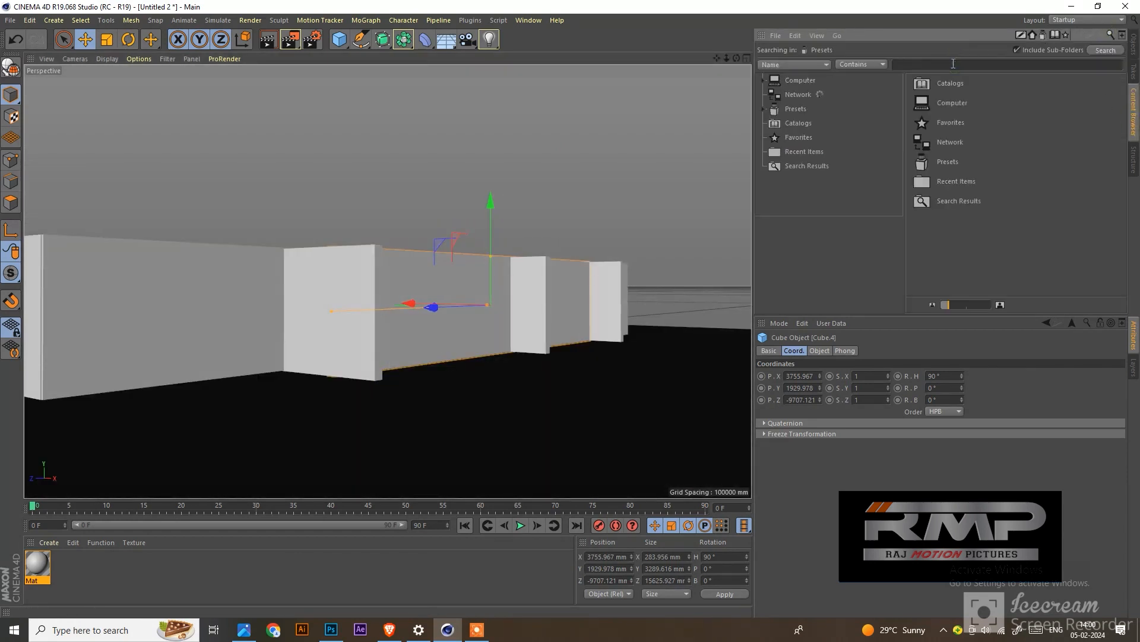
pyautogui.write('window')
pyautogui.press('Return')
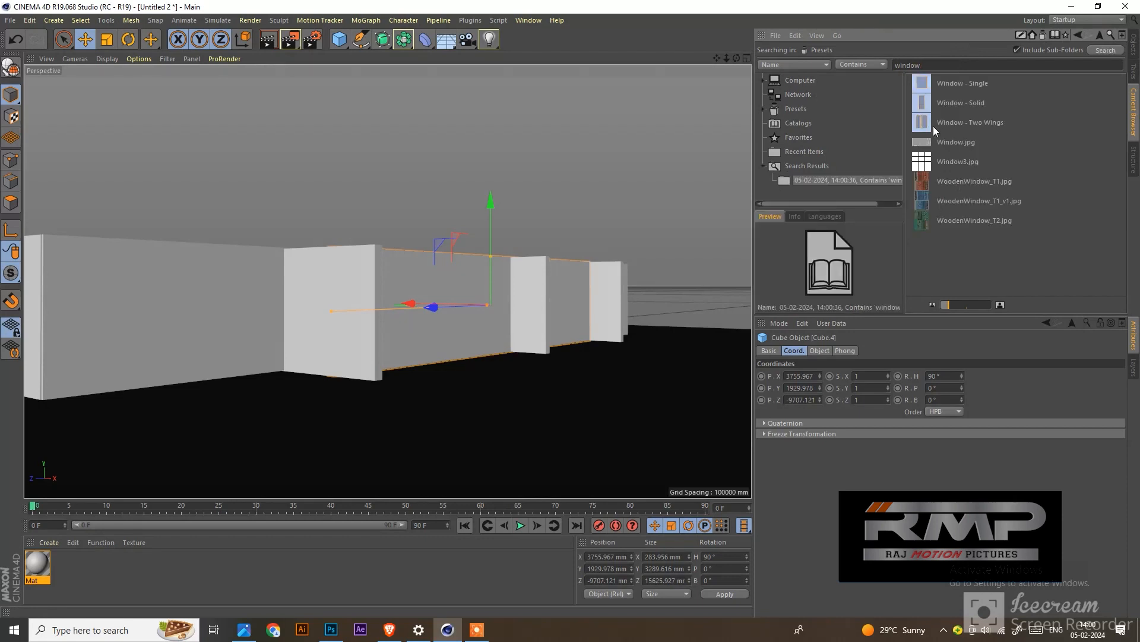
# Step: Add the Window - Single preset to the scene and bring it near the wall row at about Z -15985 mm
pyautogui.click(933, 126)
pyautogui.click(922, 84)
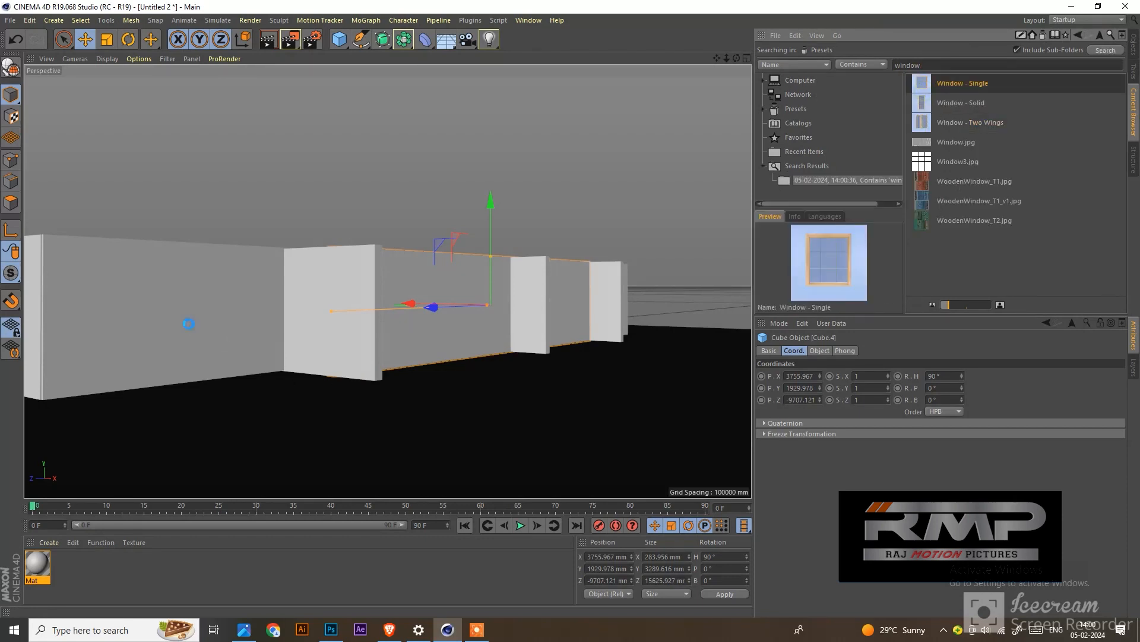
pyautogui.scroll(-4, 215, 329)
pyautogui.moveTo(232, 241); pyautogui.dragTo(266, 156)
pyautogui.moveTo(165, 165); pyautogui.dragTo(311, 358)
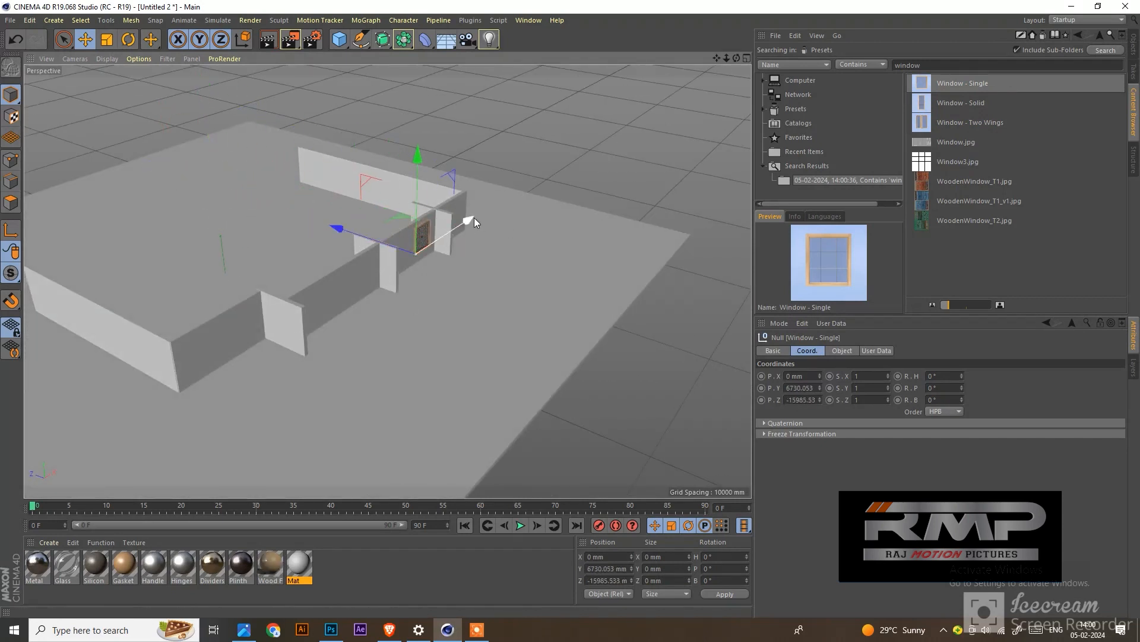
# Step: Place the window on the outer face of the first wall section at about X -7505, Y 1394, Z -8105 mm
pyautogui.moveTo(475, 220); pyautogui.dragTo(142, 297)
pyautogui.moveTo(197, 257); pyautogui.dragTo(29, 475)
pyautogui.keyDown('alt'); pyautogui.moveTo(396, 398); pyautogui.dragTo(499, 254); pyautogui.keyUp('alt')
pyautogui.moveTo(403, 162); pyautogui.dragTo(397, 174)
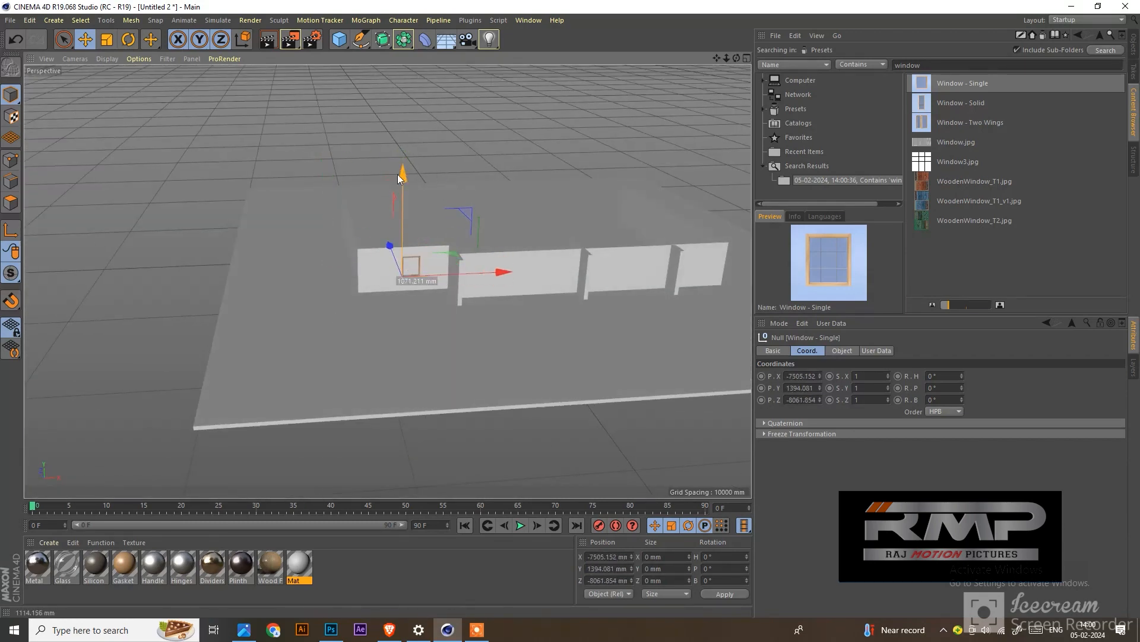
pyautogui.keyDown('alt'); pyautogui.moveTo(392, 265); pyautogui.dragTo(440, 286, button='right'); pyautogui.keyUp('alt')
pyautogui.keyDown('alt'); pyautogui.moveTo(451, 308); pyautogui.dragTo(416, 310); pyautogui.keyUp('alt')
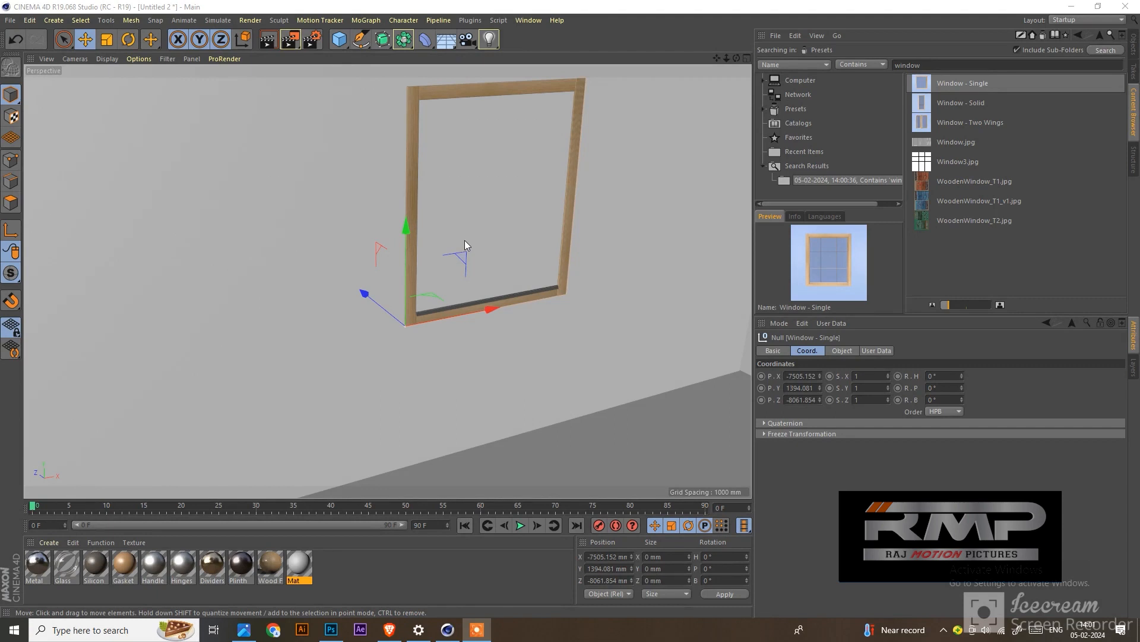
pyautogui.keyDown('alt'); pyautogui.moveTo(398, 246); pyautogui.dragTo(423, 248, button='right'); pyautogui.keyUp('alt')
pyautogui.keyDown('alt'); pyautogui.moveTo(443, 309); pyautogui.dragTo(404, 300, button='right'); pyautogui.keyUp('alt')
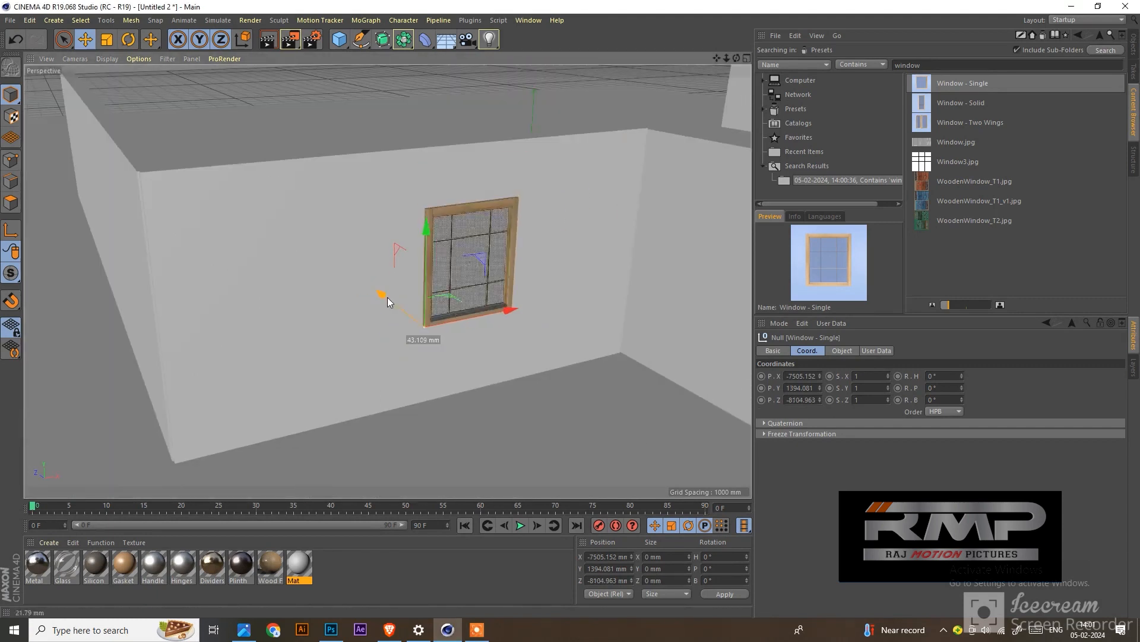
# Step: Scale the window up uniformly and recentre it on the first wall section at about X -7999, Y 995 mm
pyautogui.click(106, 39)
pyautogui.moveTo(534, 276); pyautogui.dragTo(710, 189)
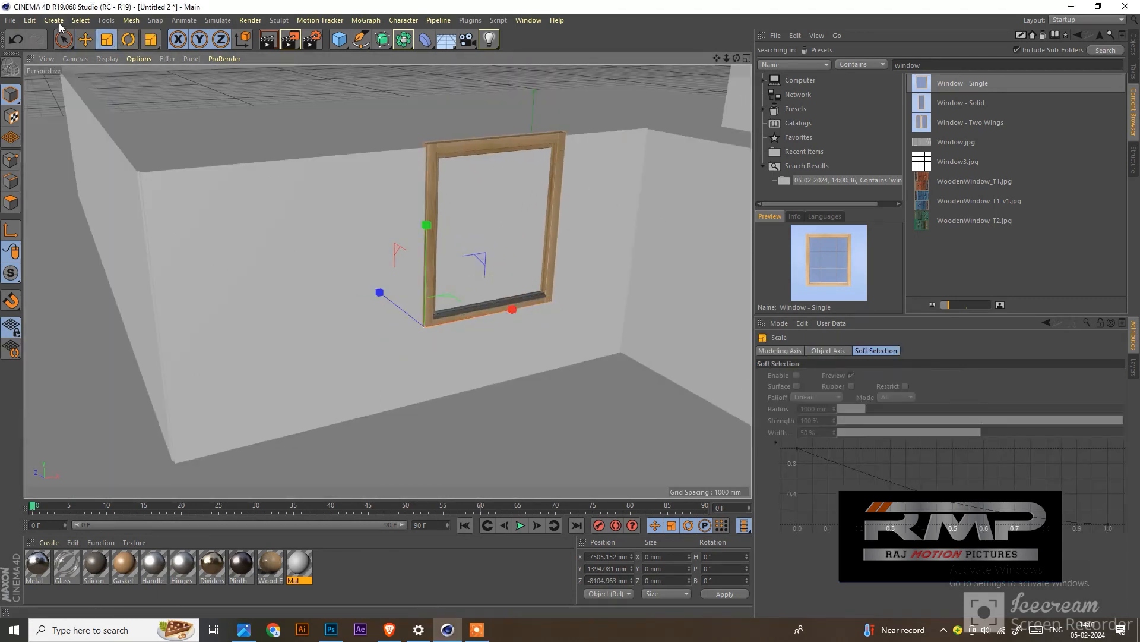
pyautogui.click(64, 39)
pyautogui.moveTo(428, 236); pyautogui.dragTo(430, 276)
pyautogui.moveTo(503, 319); pyautogui.dragTo(362, 323)
pyautogui.scroll(-10, 434, 279)
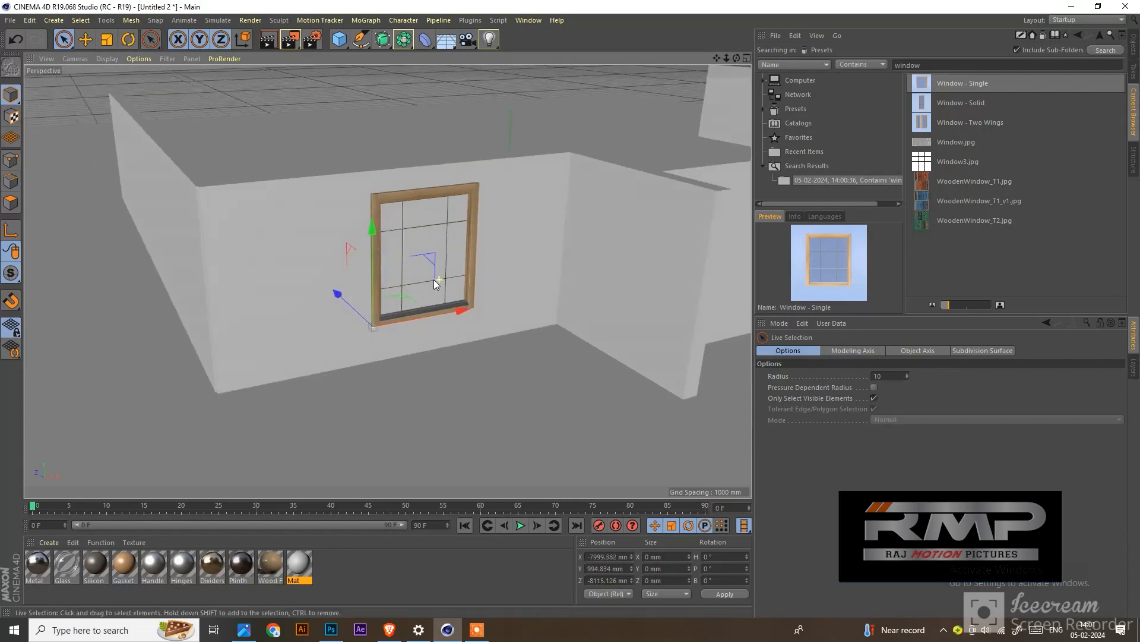
# Step: Duplicate the window onto the second and third wall sections, set back to about Z -10102 mm
pyautogui.keyDown('ctrl'); pyautogui.moveTo(477, 286); pyautogui.dragTo(604, 284); pyautogui.keyUp('ctrl')
pyautogui.moveTo(475, 255); pyautogui.dragTo(485, 266)
pyautogui.moveTo(614, 284); pyautogui.dragTo(785, 279)
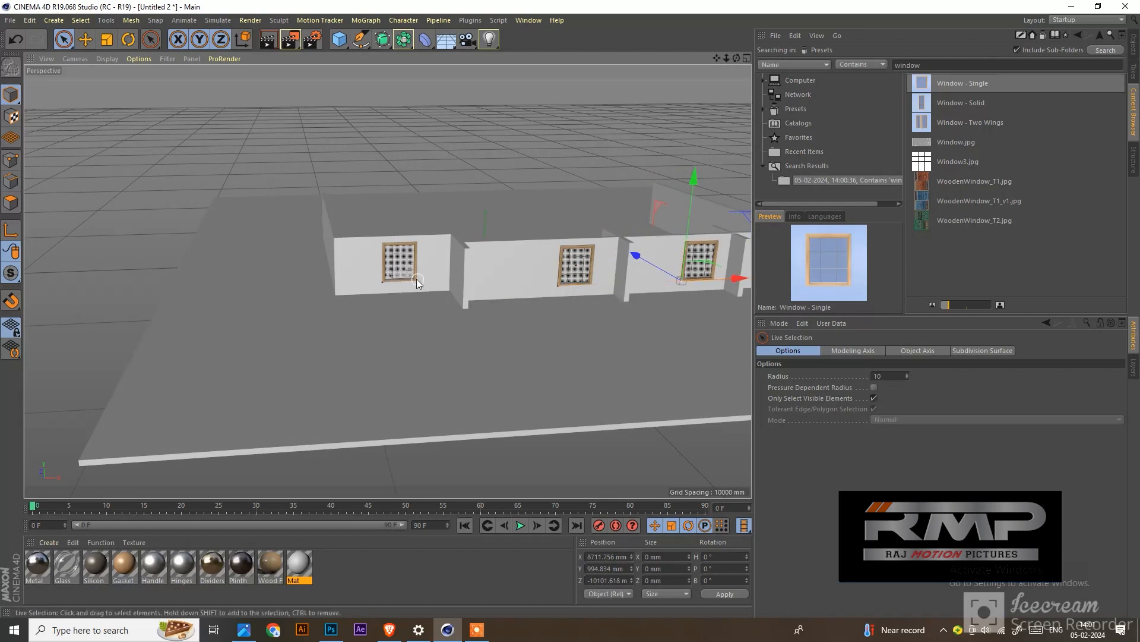
pyautogui.scroll(-4, 416, 282)
# Step: Duplicate the window onto the fourth, shortest wall section at about X 12516 mm
pyautogui.keyDown('alt'); pyautogui.moveTo(480, 282); pyautogui.dragTo(404, 284); pyautogui.keyUp('alt')
pyautogui.scroll(5, 707, 285)
pyautogui.keyDown('ctrl'); pyautogui.moveTo(605, 293); pyautogui.dragTo(673, 290); pyautogui.keyUp('ctrl')
pyautogui.scroll(5, 534, 290)
pyautogui.keyDown('alt'); pyautogui.moveTo(529, 274); pyautogui.dragTo(593, 237); pyautogui.keyUp('alt')
pyautogui.scroll(-4, 593, 238)
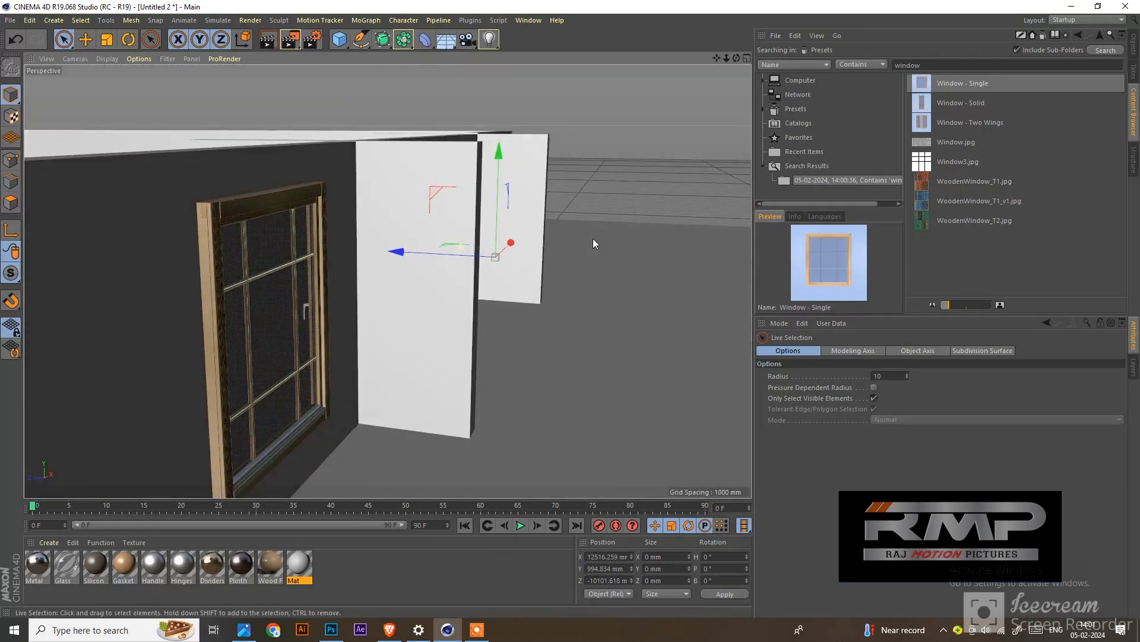
# Step: Duplicate a cross wall inward behind the wall row and lengthen the copy to about 14478 mm as a room partition
pyautogui.scroll(-3, 516, 254)
pyautogui.keyDown('alt'); pyautogui.moveTo(384, 309); pyautogui.dragTo(376, 299); pyautogui.keyUp('alt')
pyautogui.scroll(5, 378, 307)
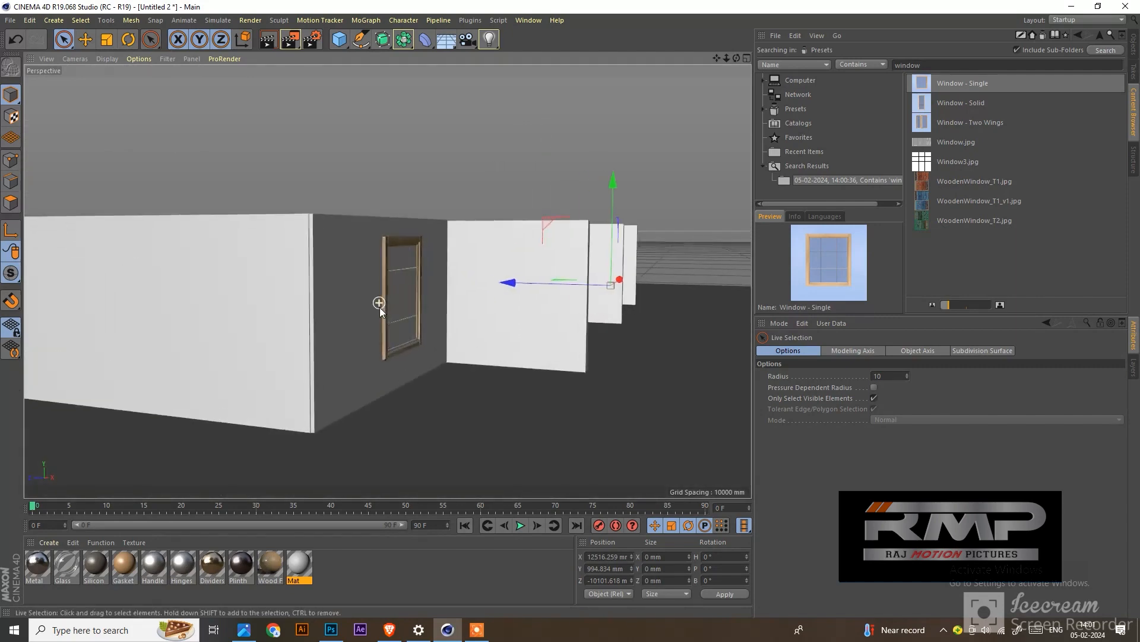
pyautogui.keyDown('alt'); pyautogui.moveTo(465, 303); pyautogui.dragTo(401, 312); pyautogui.keyUp('alt')
pyautogui.scroll(-5, 319, 319)
pyautogui.scroll(3, 559, 297)
pyautogui.keyDown('alt'); pyautogui.moveTo(507, 287); pyautogui.dragTo(444, 307); pyautogui.keyUp('alt')
pyautogui.scroll(-3, 445, 308)
pyautogui.keyDown('alt'); pyautogui.moveTo(376, 246); pyautogui.dragTo(559, 300); pyautogui.keyUp('alt')
pyautogui.click(630, 260)
pyautogui.keyDown('ctrl'); pyautogui.moveTo(509, 265); pyautogui.dragTo(308, 289); pyautogui.keyUp('ctrl')
pyautogui.scroll(2, 463, 267)
pyautogui.moveTo(415, 272); pyautogui.dragTo(362, 281)
# Step: Place matching partition walls behind the other cross walls, the last one at about X 11661 mm
pyautogui.keyDown('alt'); pyautogui.moveTo(487, 283); pyautogui.dragTo(629, 304); pyautogui.keyUp('alt')
pyautogui.keyDown('alt'); pyautogui.moveTo(630, 304); pyautogui.dragTo(426, 265, button='right'); pyautogui.keyUp('alt')
pyautogui.keyDown('alt'); pyautogui.moveTo(436, 260); pyautogui.dragTo(151, 287); pyautogui.keyUp('alt')
pyautogui.keyDown('alt'); pyautogui.moveTo(175, 275); pyautogui.dragTo(205, 288, button='right'); pyautogui.keyUp('alt')
pyautogui.keyDown('alt'); pyautogui.moveTo(208, 289); pyautogui.dragTo(719, 230); pyautogui.keyUp('alt')
pyautogui.keyDown('alt'); pyautogui.moveTo(199, 236); pyautogui.dragTo(319, 228, button='middle'); pyautogui.keyUp('alt')
pyautogui.keyDown('alt'); pyautogui.moveTo(410, 261); pyautogui.dragTo(222, 184); pyautogui.keyUp('alt')
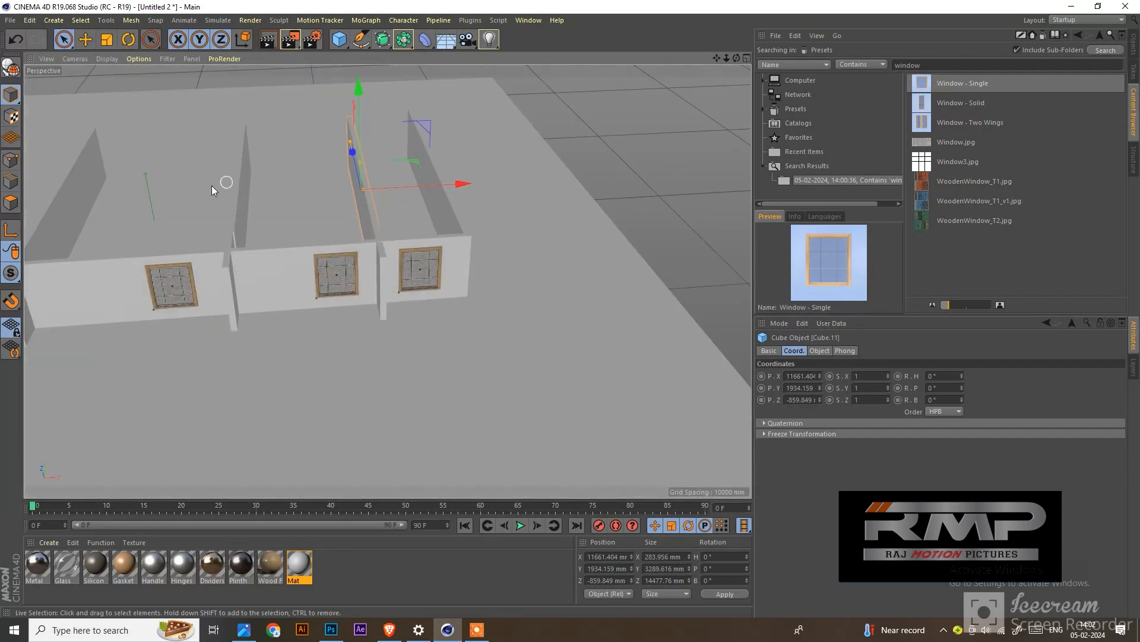
# Step: Duplicate a partition wall to about X -1244 mm, try a 90° bank rotation on the copy and undo the rotation
pyautogui.click(95, 172)
pyautogui.moveTo(941, 401); pyautogui.dragTo(873, 408)
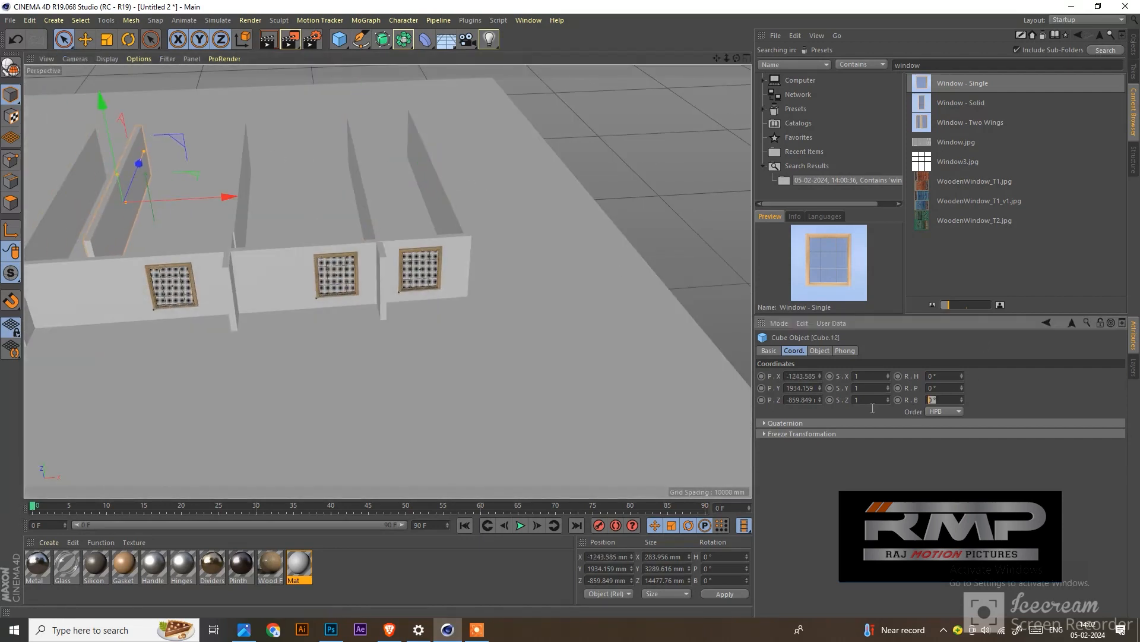
pyautogui.write('90')
pyautogui.press('Return')
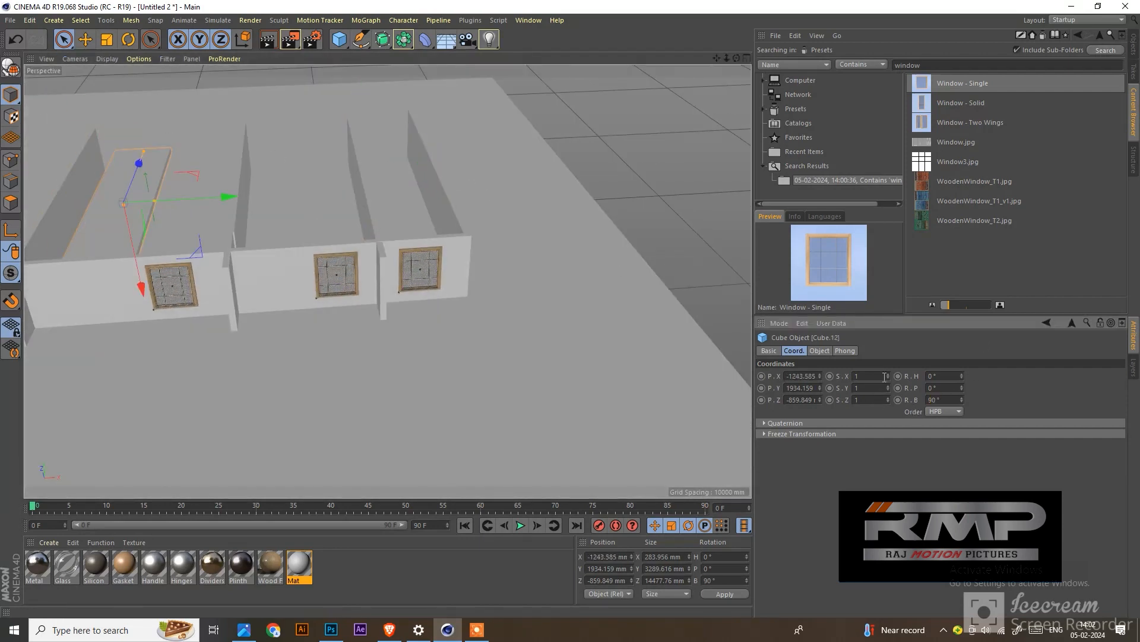
pyautogui.keyDown('alt'); pyautogui.moveTo(100, 210); pyautogui.dragTo(505, 180); pyautogui.keyUp('alt')
pyautogui.hotkey('ctrl', 'z')
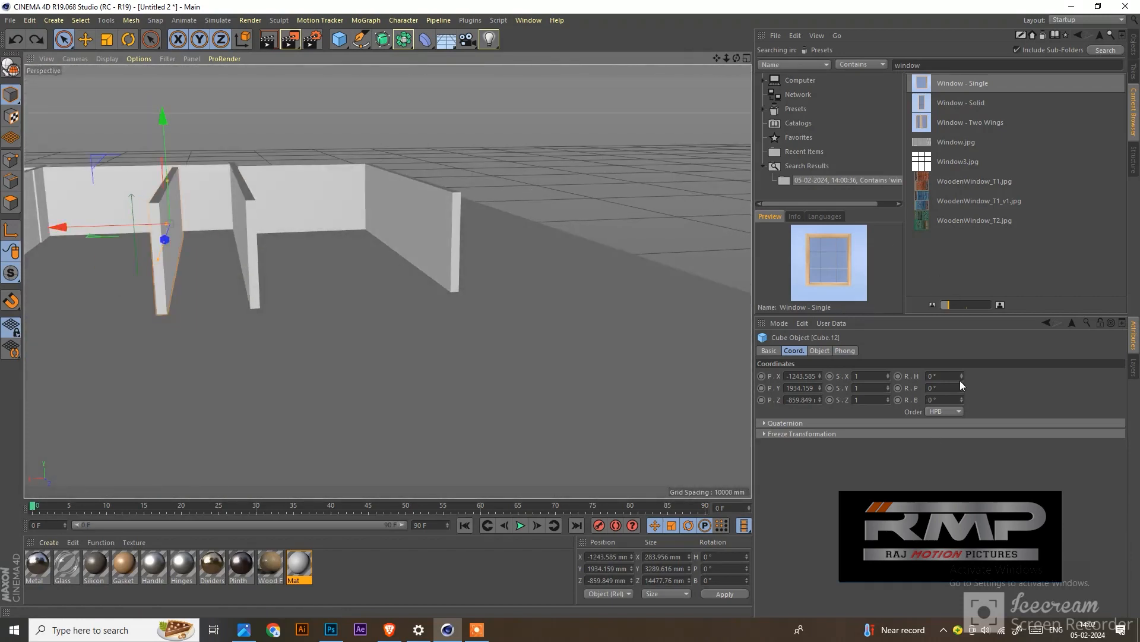
# Step: Rotate the copied wall to a 90° heading and shorten it to about 5305 mm
pyautogui.moveTo(962, 377); pyautogui.dragTo(955, 373)
pyautogui.write('90')
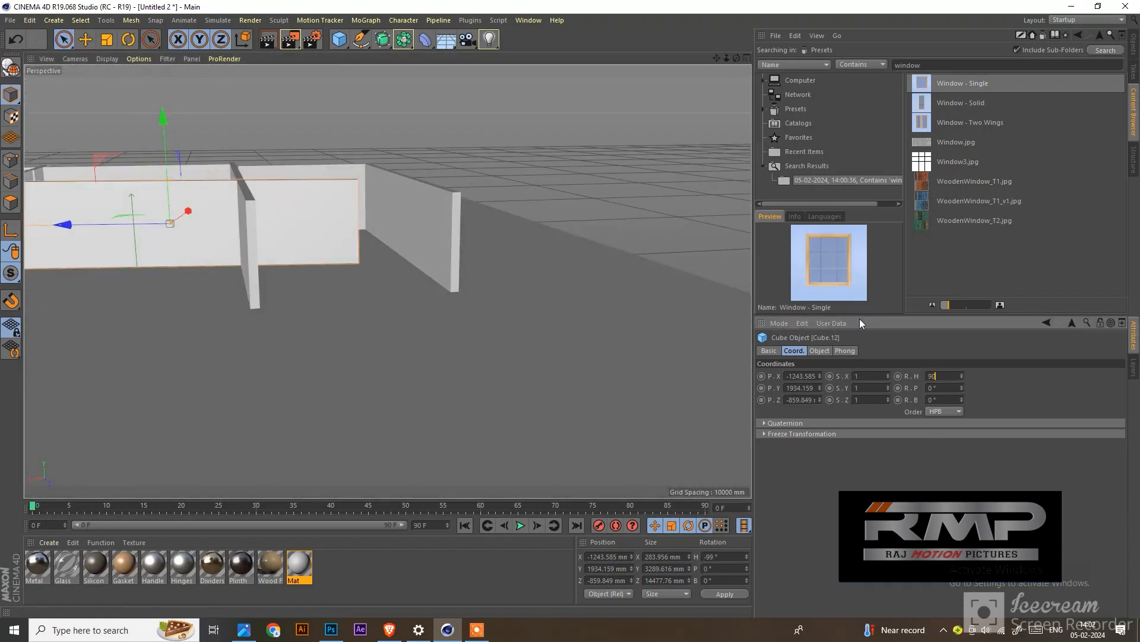
pyautogui.press('Return')
pyautogui.keyDown('alt'); pyautogui.moveTo(709, 297); pyautogui.dragTo(331, 241); pyautogui.keyUp('alt')
pyautogui.keyDown('alt'); pyautogui.moveTo(207, 231); pyautogui.dragTo(217, 319); pyautogui.keyUp('alt')
pyautogui.scroll(4, 265, 192)
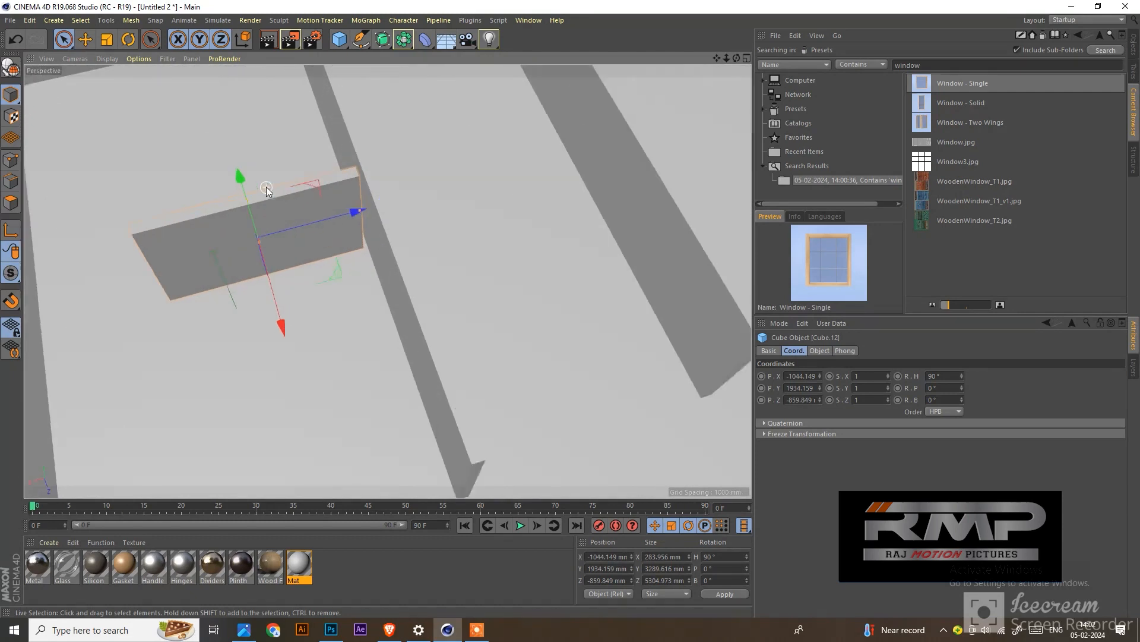
# Step: Move the short wall against the partition at about X -1294 mm, shifting it along Z toward the windowed wall
pyautogui.moveTo(359, 216); pyautogui.dragTo(369, 213)
pyautogui.click(305, 311)
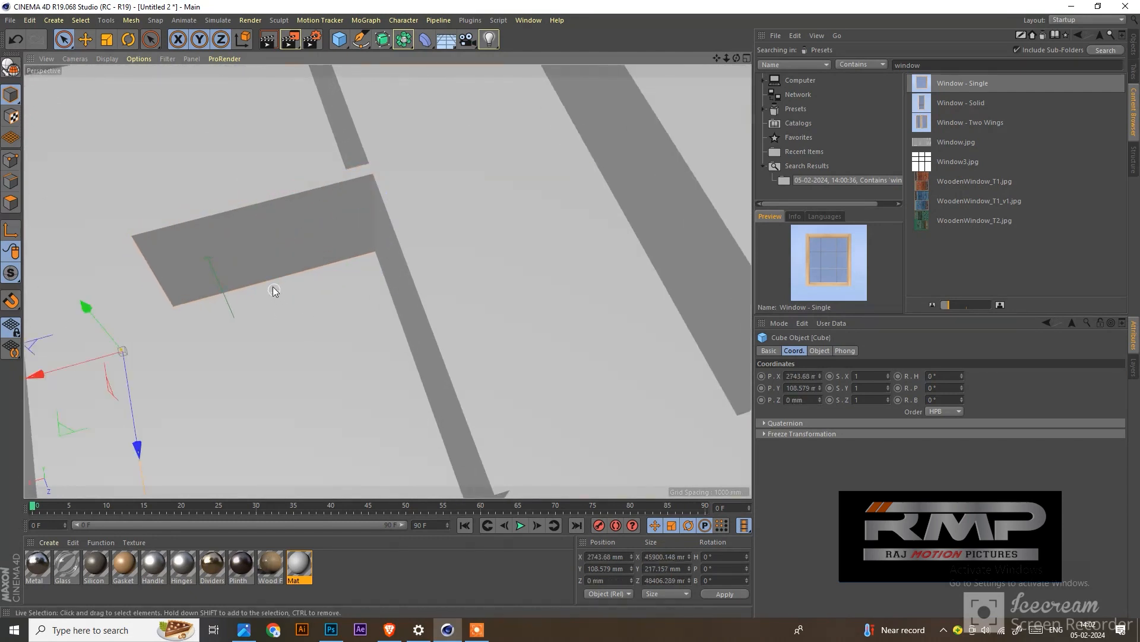
pyautogui.click(271, 275)
pyautogui.moveTo(291, 312); pyautogui.dragTo(273, 261)
pyautogui.scroll(-3, 294, 219)
pyautogui.keyDown('alt'); pyautogui.moveTo(294, 220); pyautogui.dragTo(276, 167); pyautogui.keyUp('alt')
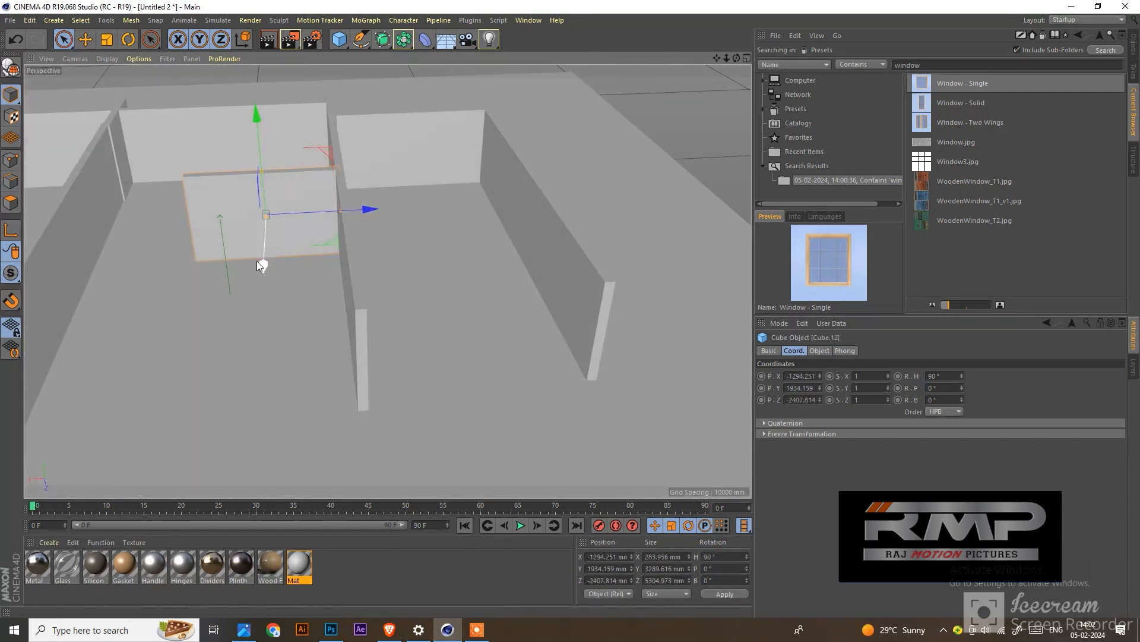
pyautogui.moveTo(258, 262); pyautogui.dragTo(288, 229)
# Step: Duplicate the short wall deeper into the room at about X 1572 mm, Z 2300 mm, lengthened to about 6828 mm
pyautogui.keyDown('ctrl'); pyautogui.moveTo(371, 196); pyautogui.dragTo(272, 211); pyautogui.keyUp('ctrl')
pyautogui.moveTo(145, 257); pyautogui.dragTo(119, 353)
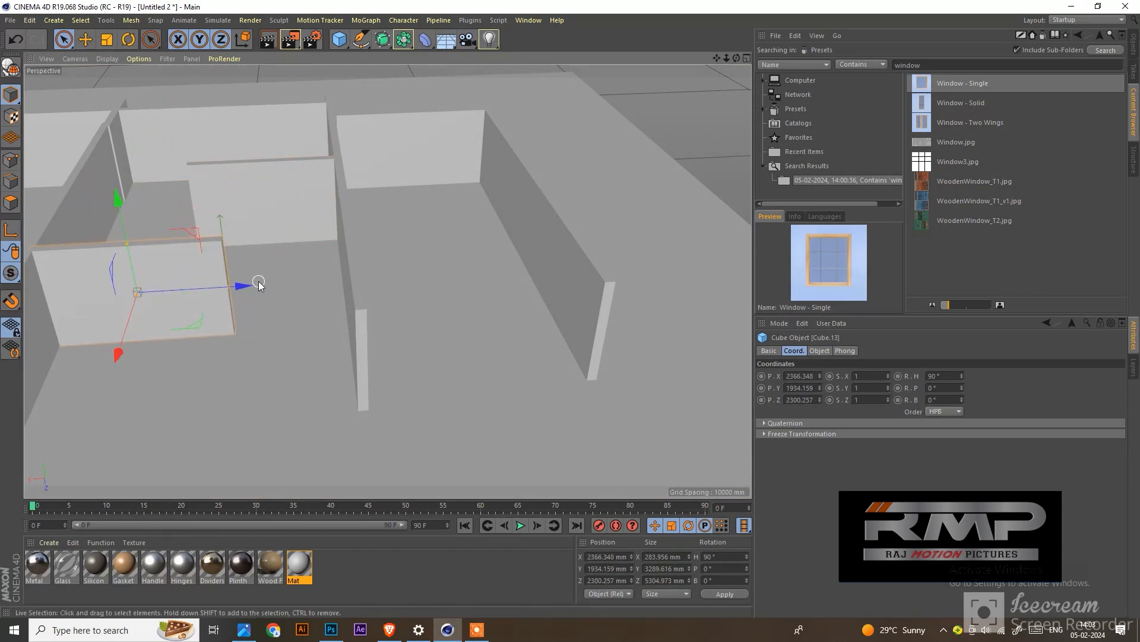
pyautogui.moveTo(243, 287); pyautogui.dragTo(306, 287)
# Step: Duplicate the wall into the first room at about Z -993 mm, shortened to about 6056 mm, and add another copy closing its far end
pyautogui.keyDown('ctrl'); pyautogui.moveTo(269, 245); pyautogui.dragTo(247, 80); pyautogui.keyUp('ctrl')
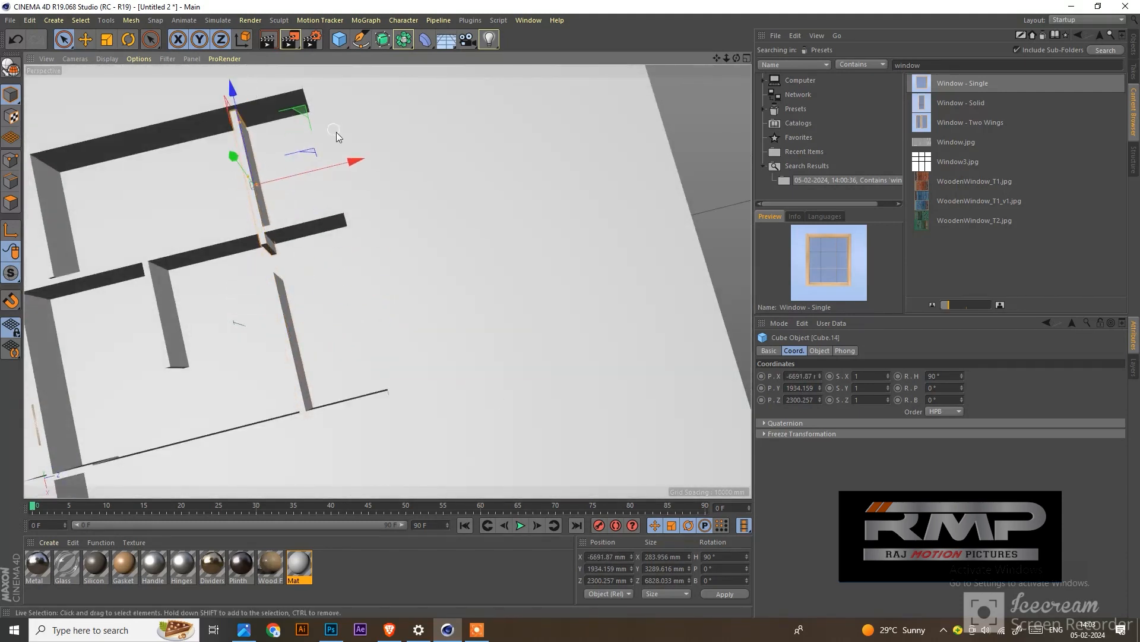
pyautogui.moveTo(353, 162); pyautogui.dragTo(252, 137)
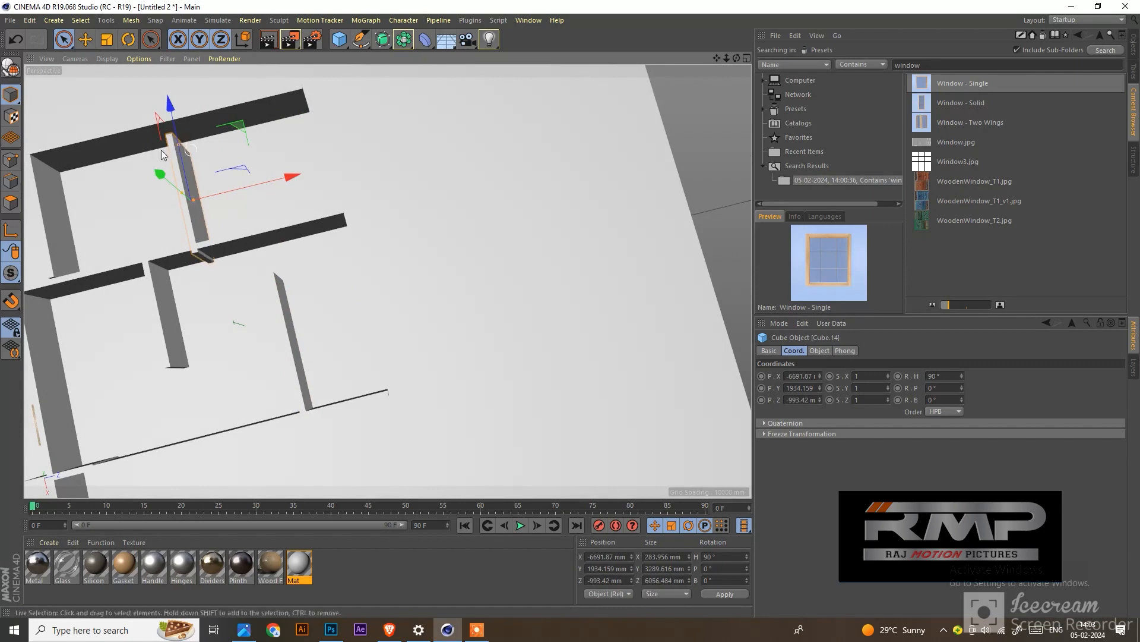
pyautogui.keyDown('alt'); pyautogui.moveTo(162, 150); pyautogui.dragTo(26, 198); pyautogui.keyUp('alt')
pyautogui.scroll(-3, 217, 209)
pyautogui.scroll(-2, 234, 219)
pyautogui.keyDown('alt'); pyautogui.moveTo(228, 214); pyautogui.dragTo(54, 173); pyautogui.keyUp('alt')
pyautogui.scroll(4, 265, 186)
# Step: Duplicate the second room's longer cross wall to the third room's far end at about X 8342 mm, Z 6200 mm
pyautogui.click(439, 229)
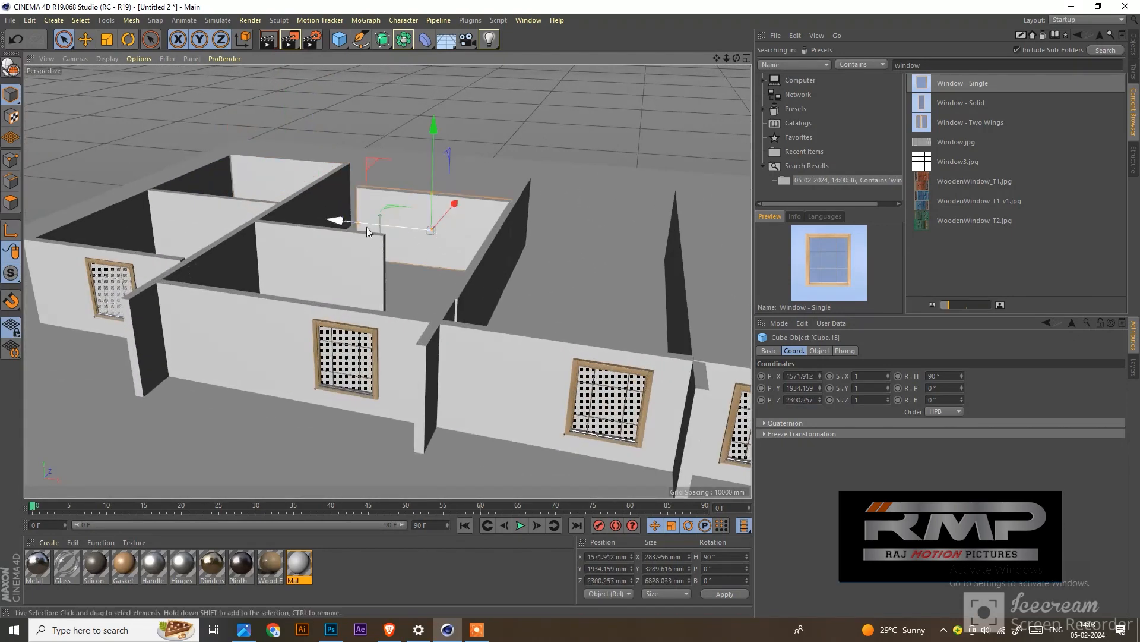
pyautogui.keyDown('ctrl'); pyautogui.moveTo(337, 225); pyautogui.dragTo(646, 323); pyautogui.keyUp('ctrl')
pyautogui.scroll(-3, 498, 245)
pyautogui.scroll(2, 335, 135)
pyautogui.moveTo(336, 127); pyautogui.dragTo(254, 133)
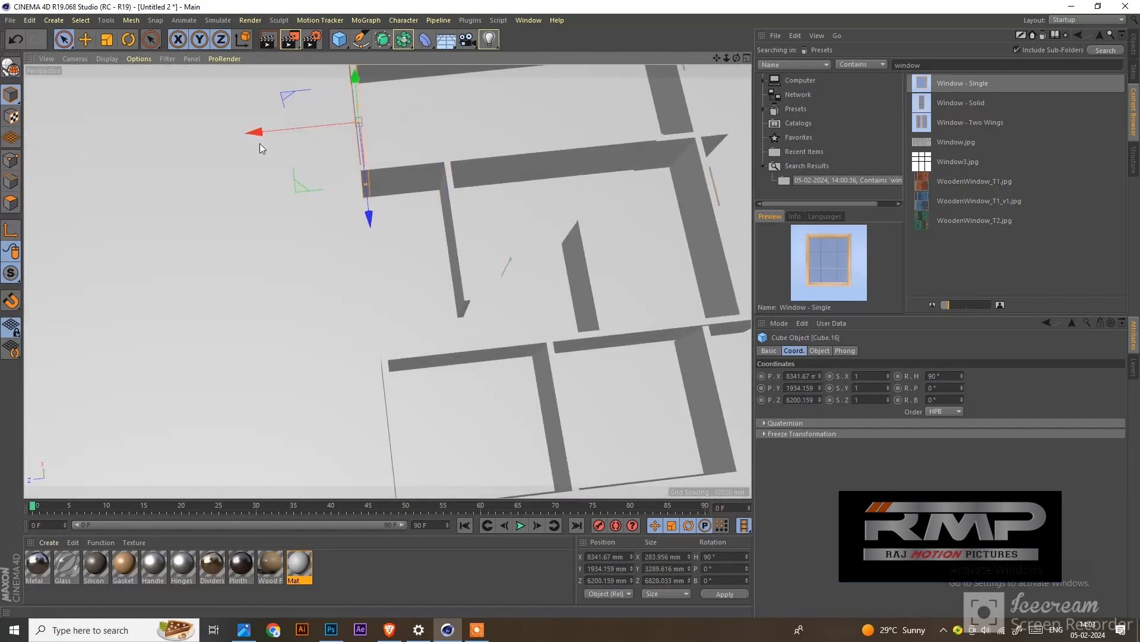
pyautogui.scroll(-2, 259, 143)
pyautogui.keyDown('alt'); pyautogui.moveTo(375, 267); pyautogui.dragTo(179, 222); pyautogui.keyUp('alt')
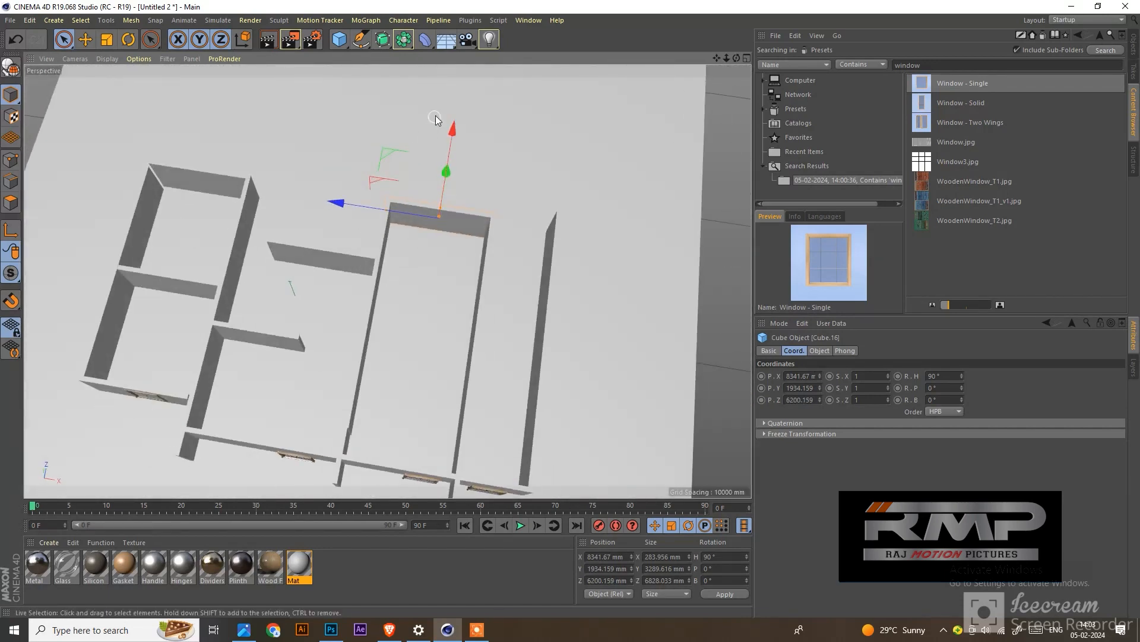
# Step: Duplicate the third room's end wall twice further inside, one copy at about Z 129 mm, and shorten both to leave door gaps
pyautogui.keyDown('ctrl'); pyautogui.moveTo(452, 127); pyautogui.dragTo(433, 311); pyautogui.keyUp('ctrl')
pyautogui.scroll(2, 415, 333)
pyautogui.moveTo(331, 433); pyautogui.dragTo(298, 416)
pyautogui.click(448, 288)
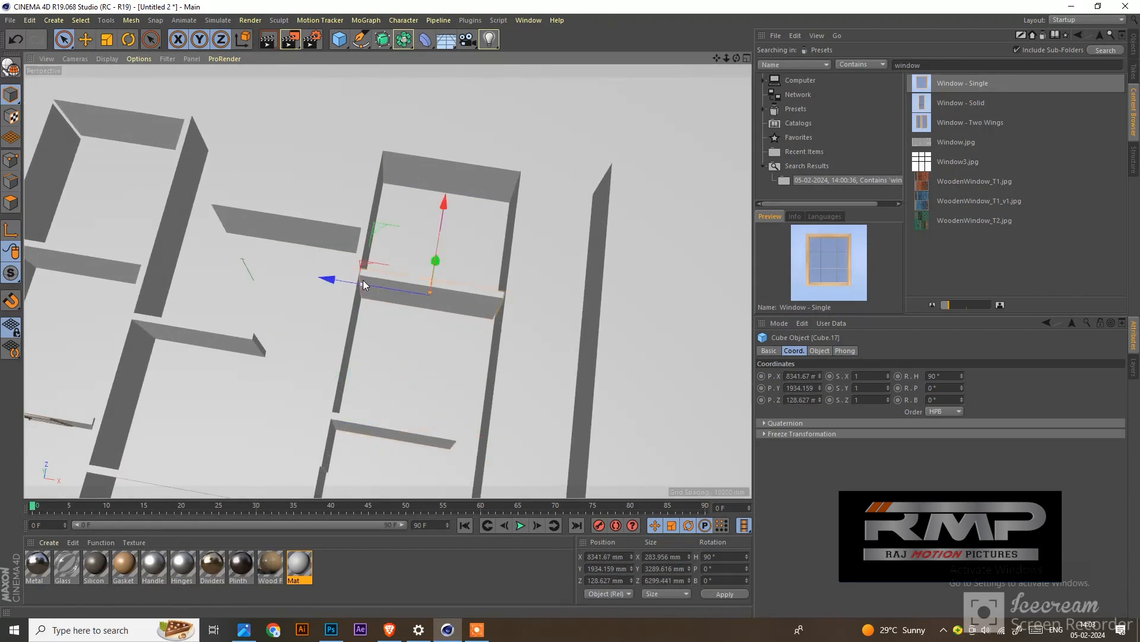
pyautogui.moveTo(343, 282); pyautogui.dragTo(392, 291)
pyautogui.click(442, 178)
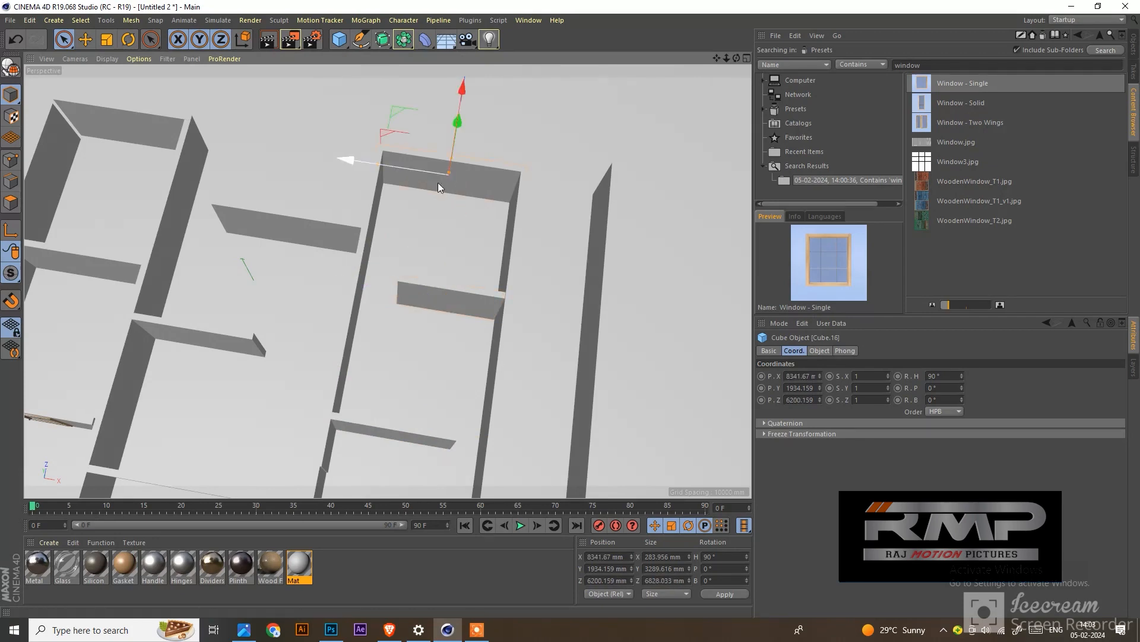
# Step: Stretch the third room's far end wall along the building's whole rear side so that it closes all the rooms
pyautogui.scroll(-3, 561, 272)
pyautogui.keyDown('alt'); pyautogui.moveTo(561, 269); pyautogui.dragTo(613, 271); pyautogui.keyUp('alt')
pyautogui.moveTo(414, 231); pyautogui.dragTo(180, 266)
pyautogui.click(462, 226)
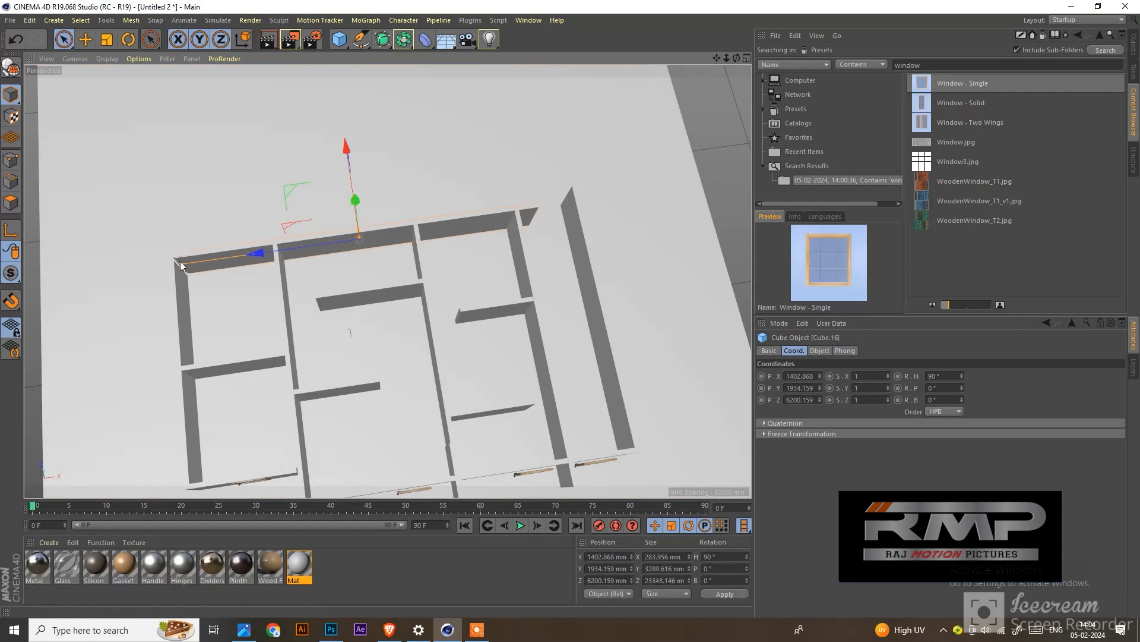
pyautogui.moveTo(263, 254); pyautogui.dragTo(276, 255)
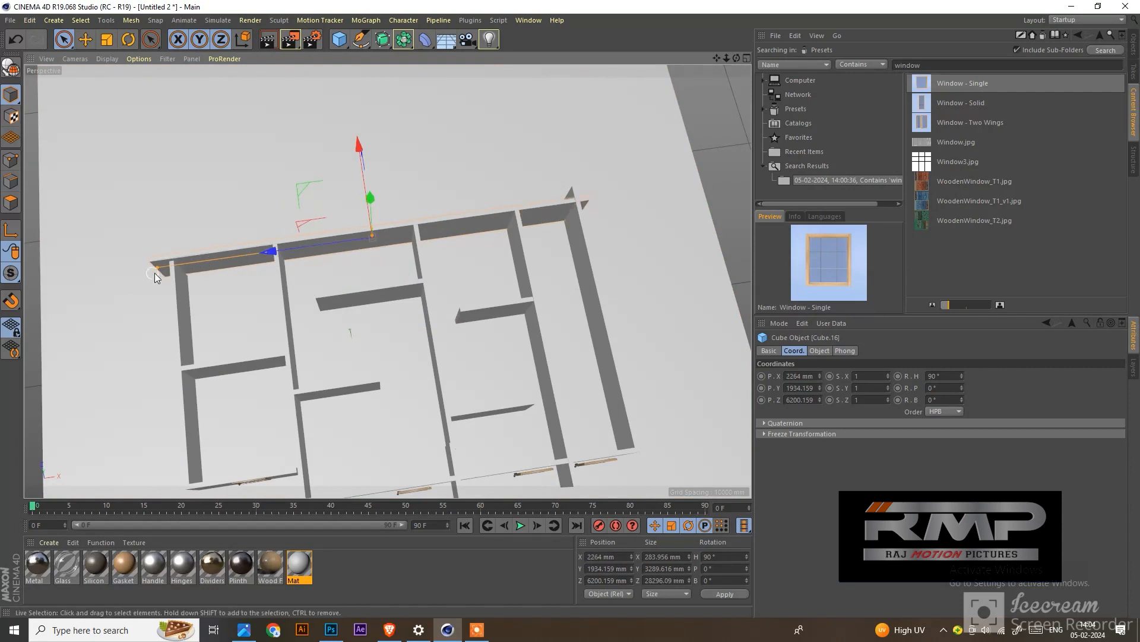
pyautogui.moveTo(156, 272); pyautogui.dragTo(169, 270)
# Step: Duplicate the third room's inner partition into the narrow fourth room at about X 13958 mm, Z -3664 mm, shortened to about 3922 mm
pyautogui.click(487, 312)
pyautogui.moveTo(487, 311)
pyautogui.mouseDown()
pyautogui.moveTo(504, 347)
pyautogui.moveTo(497, 311)
pyautogui.mouseUp()
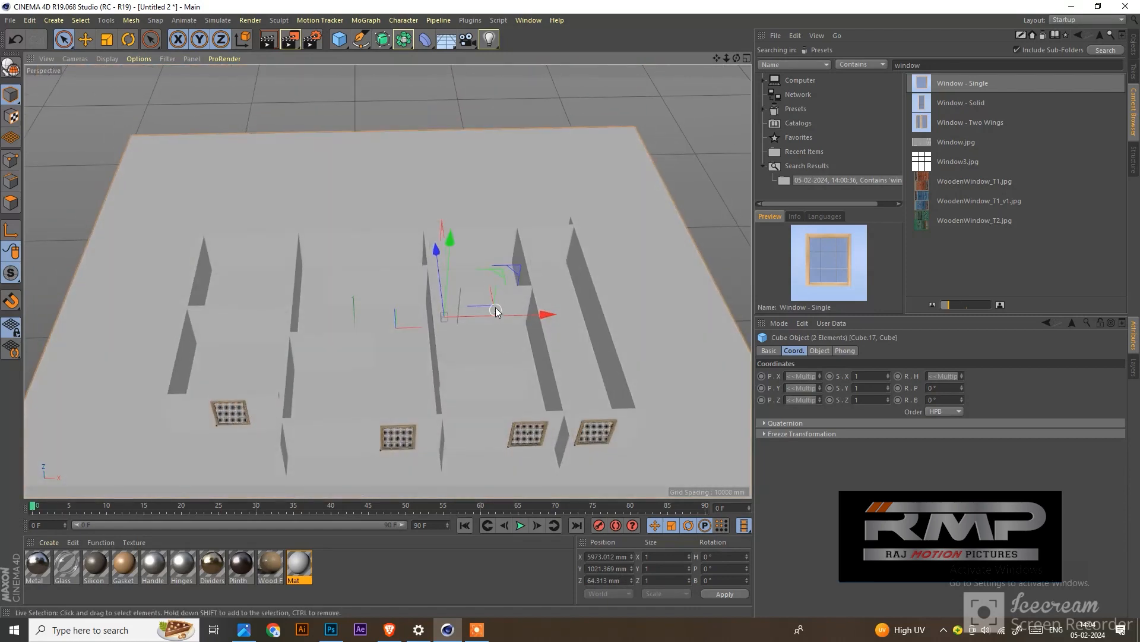
pyautogui.click(496, 311)
pyautogui.keyDown('ctrl'); pyautogui.moveTo(392, 308); pyautogui.dragTo(463, 307); pyautogui.keyUp('ctrl')
pyautogui.scroll(3, 574, 311)
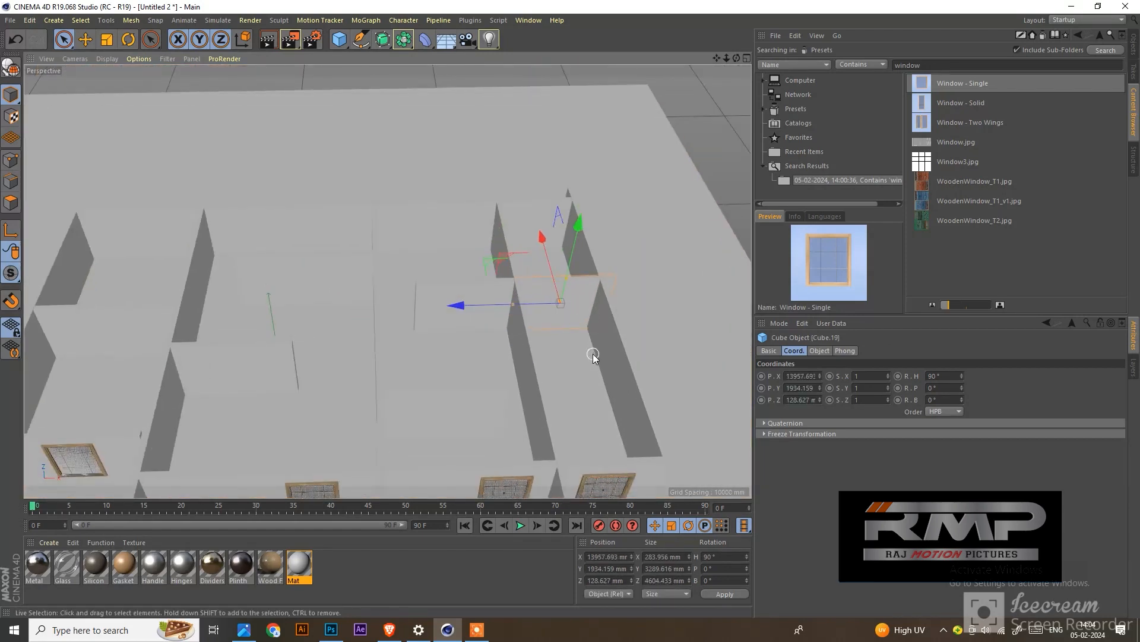
pyautogui.keyDown('alt'); pyautogui.moveTo(594, 354); pyautogui.dragTo(551, 297); pyautogui.keyUp('alt')
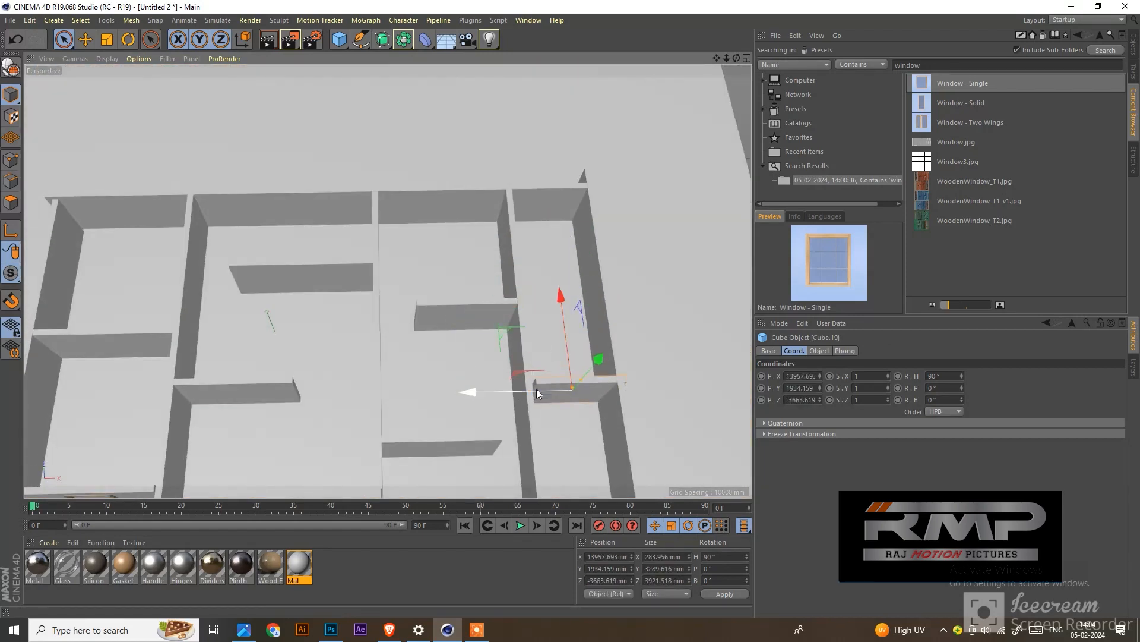
# Step: Duplicate the fourth room's partition deeper inside at about X 13716 mm, Z 3207 mm
pyautogui.moveTo(536, 392); pyautogui.dragTo(581, 193)
pyautogui.scroll(-3, 502, 320)
pyautogui.keyDown('alt'); pyautogui.moveTo(504, 318); pyautogui.dragTo(611, 273); pyautogui.keyUp('alt')
pyautogui.scroll(2, 475, 389)
pyautogui.moveTo(493, 397)
pyautogui.keyDown('alt'); pyautogui.mouseDown()
pyautogui.moveTo(488, 372)
pyautogui.moveTo(488, 393)
pyautogui.mouseUp(); pyautogui.keyUp('alt')
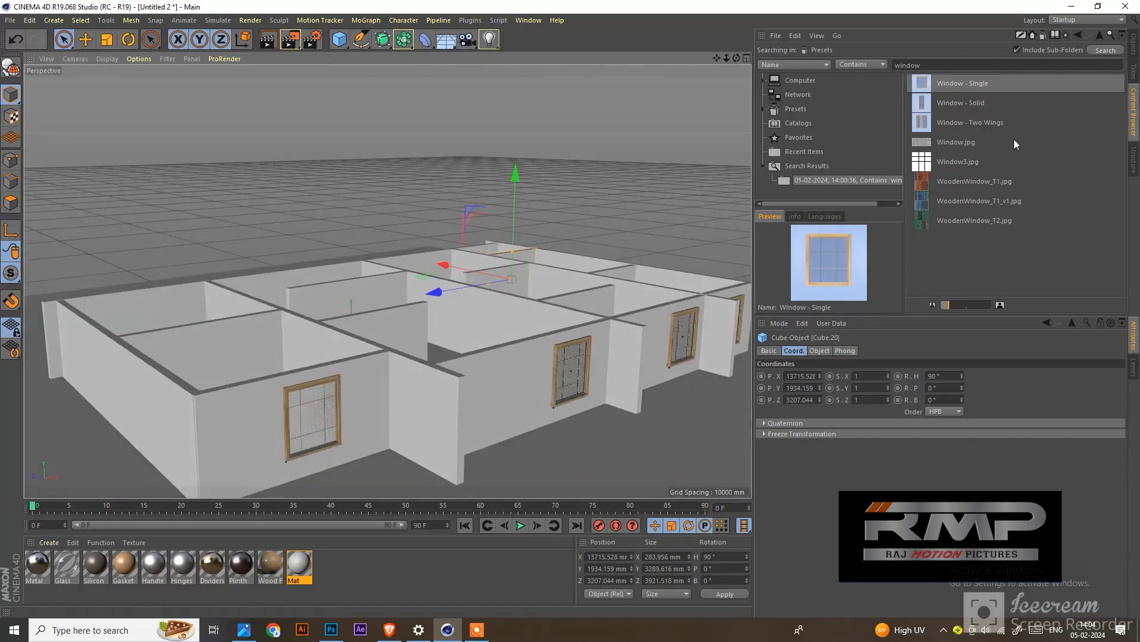
# Step: Search the preset library for door
pyautogui.moveTo(937, 68); pyautogui.dragTo(745, 79)
pyautogui.write('doo')
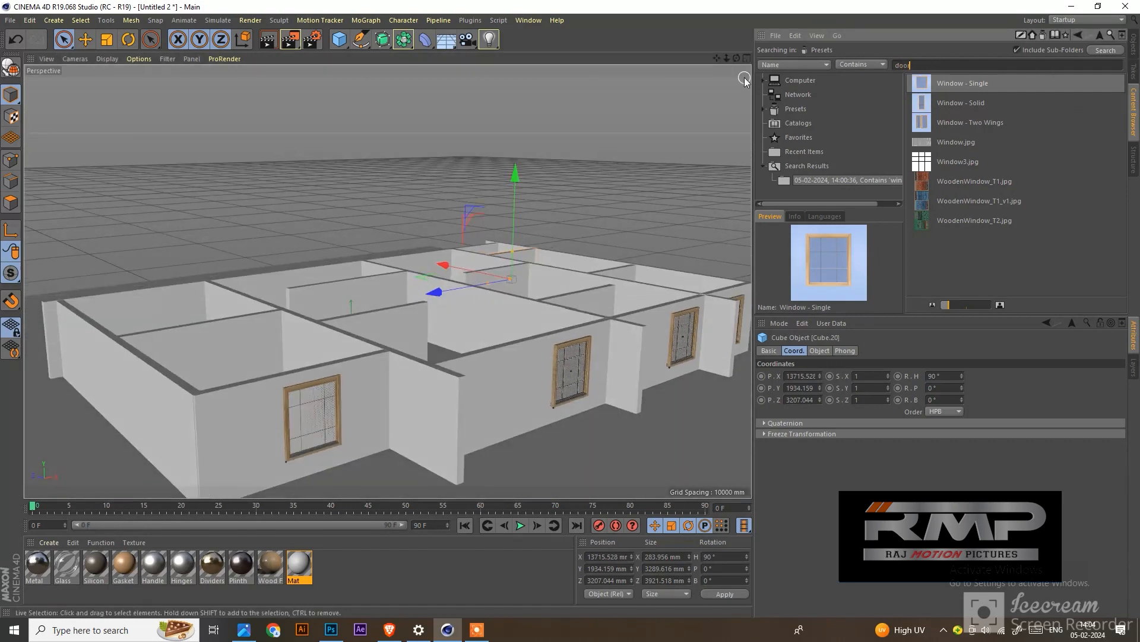
pyautogui.write('r')
pyautogui.press('Return')
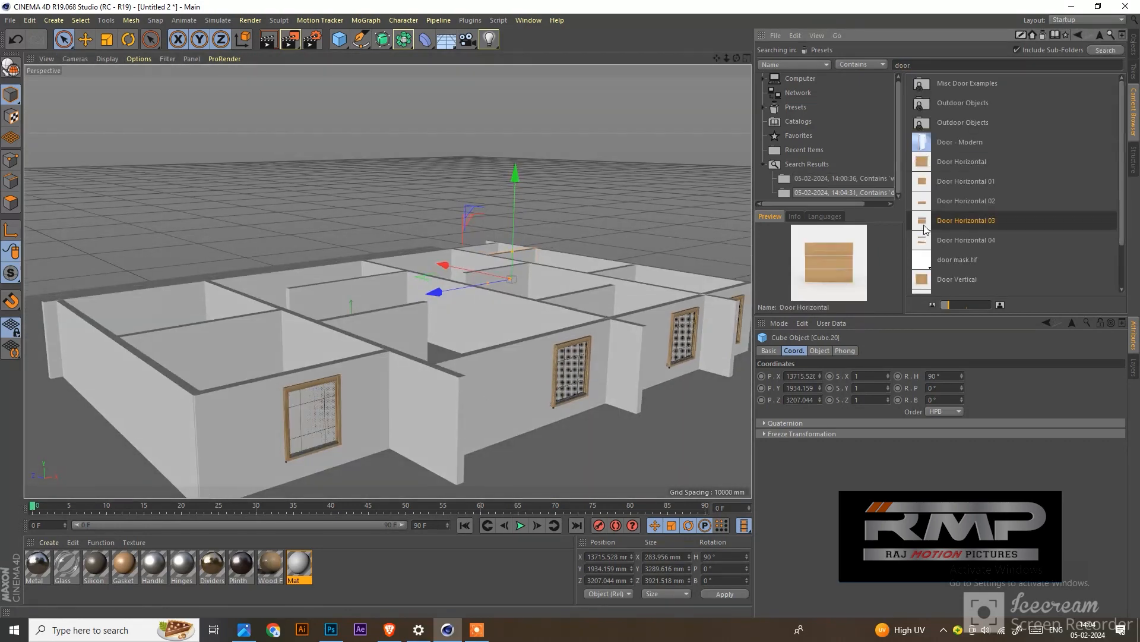
# Step: Add the Door Vertical 03 preset to the scene and look for it inside the building
pyautogui.scroll(-1, 925, 261)
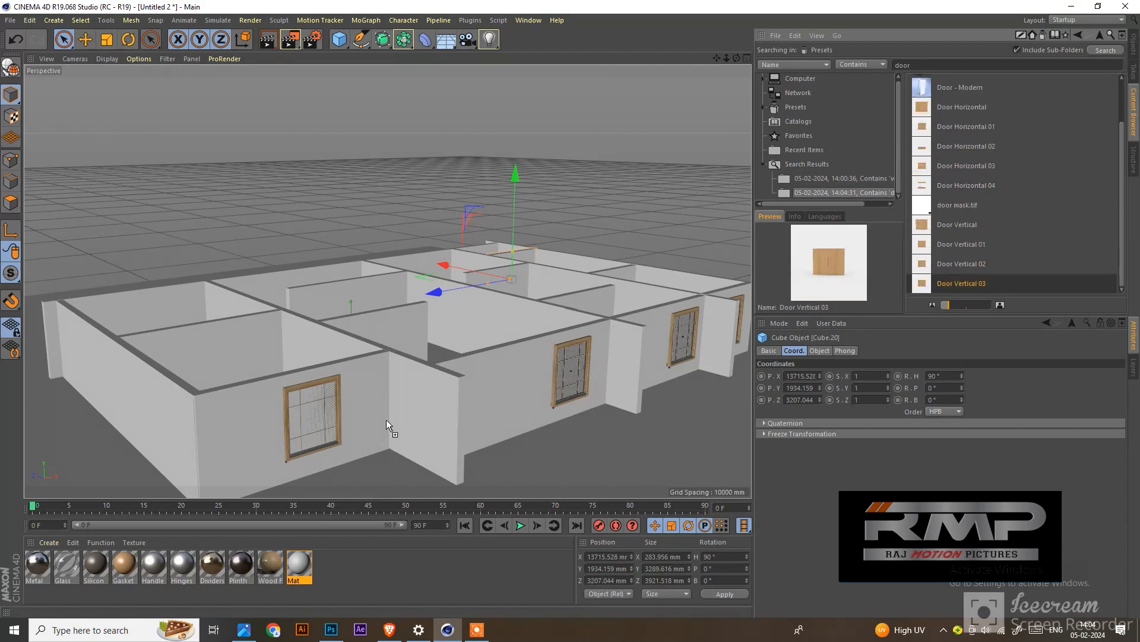
pyautogui.moveTo(386, 420); pyautogui.dragTo(485, 419)
pyautogui.moveTo(472, 325); pyautogui.dragTo(344, 376)
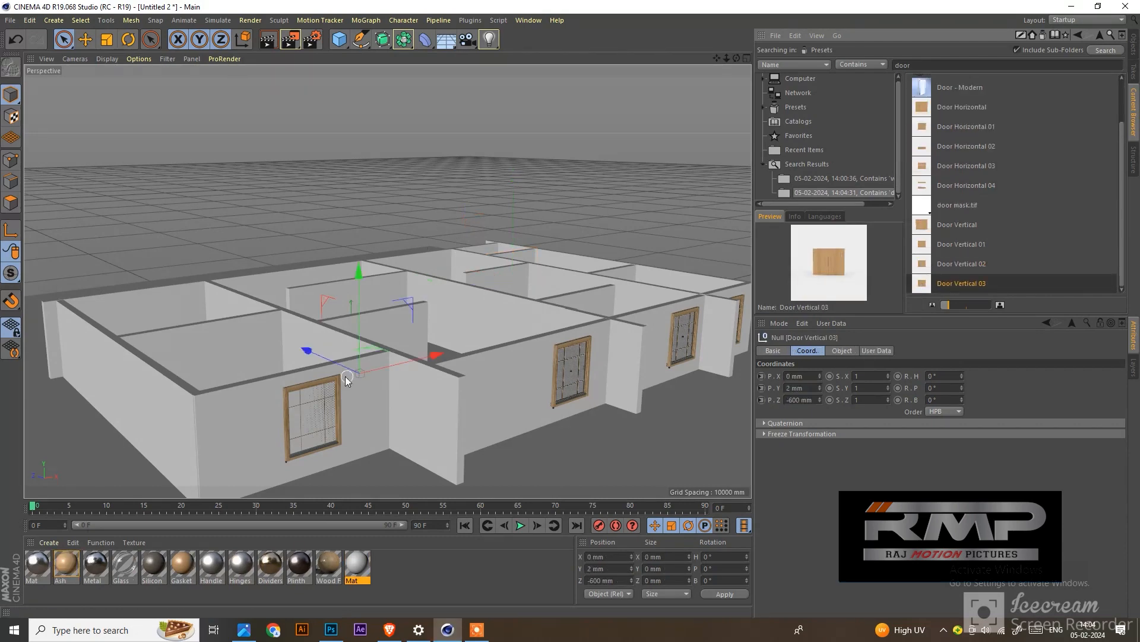
pyautogui.click(1135, 45)
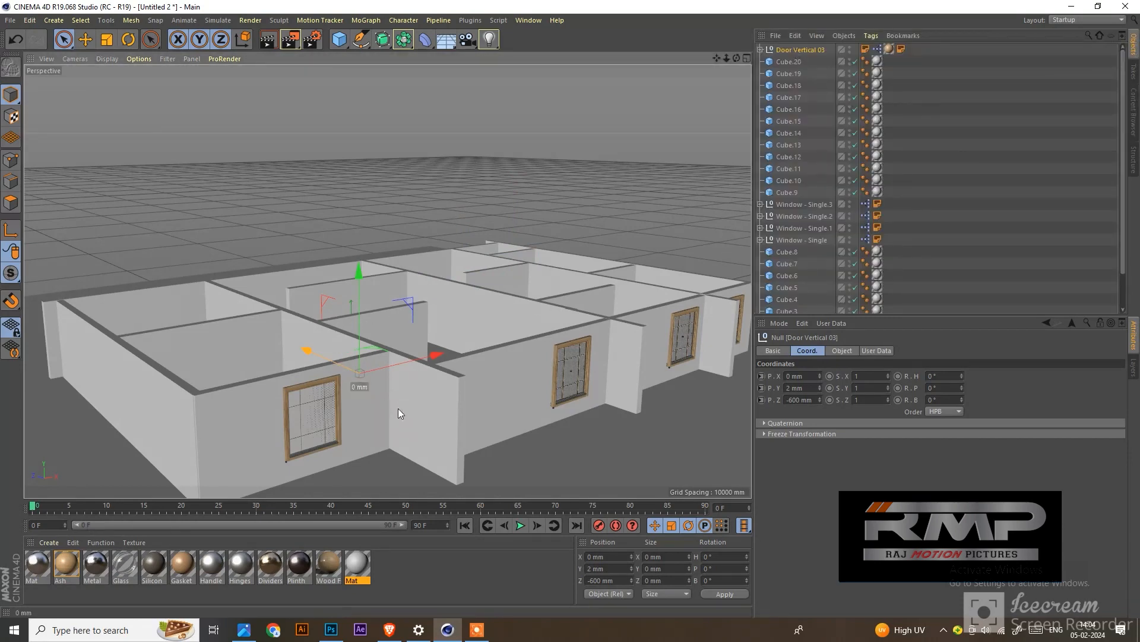
pyautogui.scroll(-3, 404, 211)
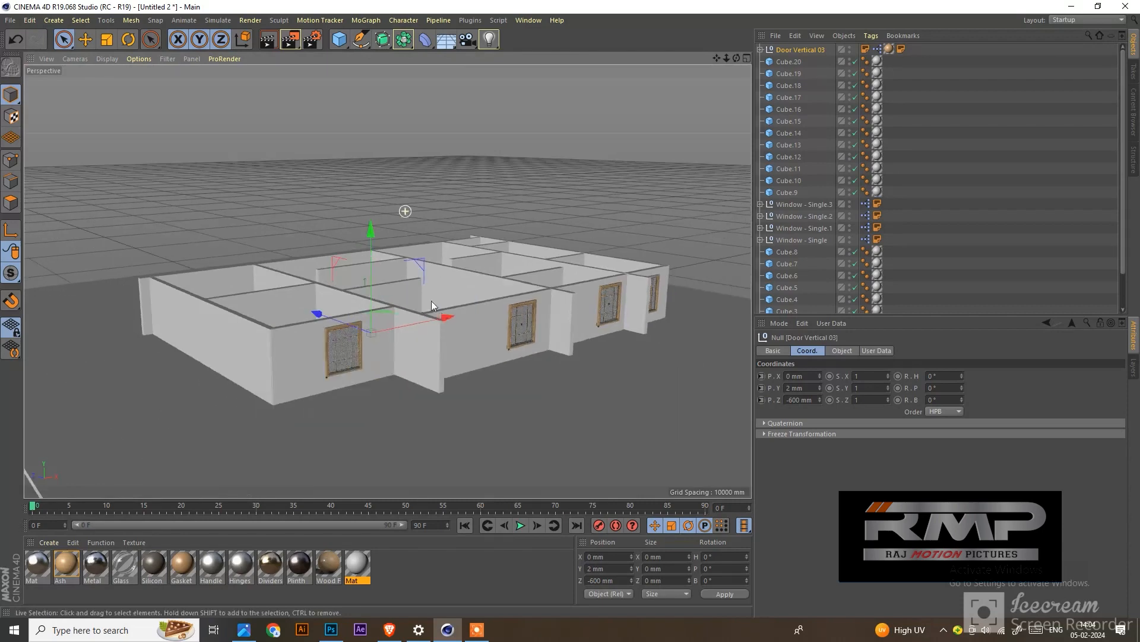
pyautogui.keyDown('alt'); pyautogui.moveTo(431, 300); pyautogui.dragTo(522, 350); pyautogui.keyUp('alt')
pyautogui.click(522, 350)
# Step: Delete the Door Vertical 03 object from the scene
pyautogui.click(800, 49)
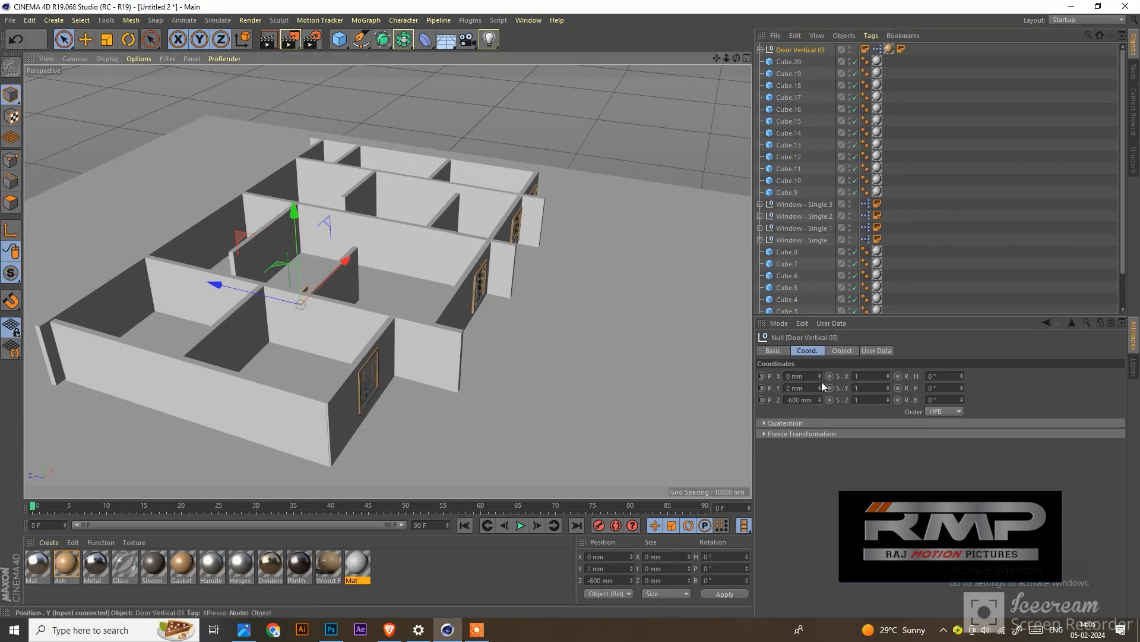
pyautogui.click(796, 59)
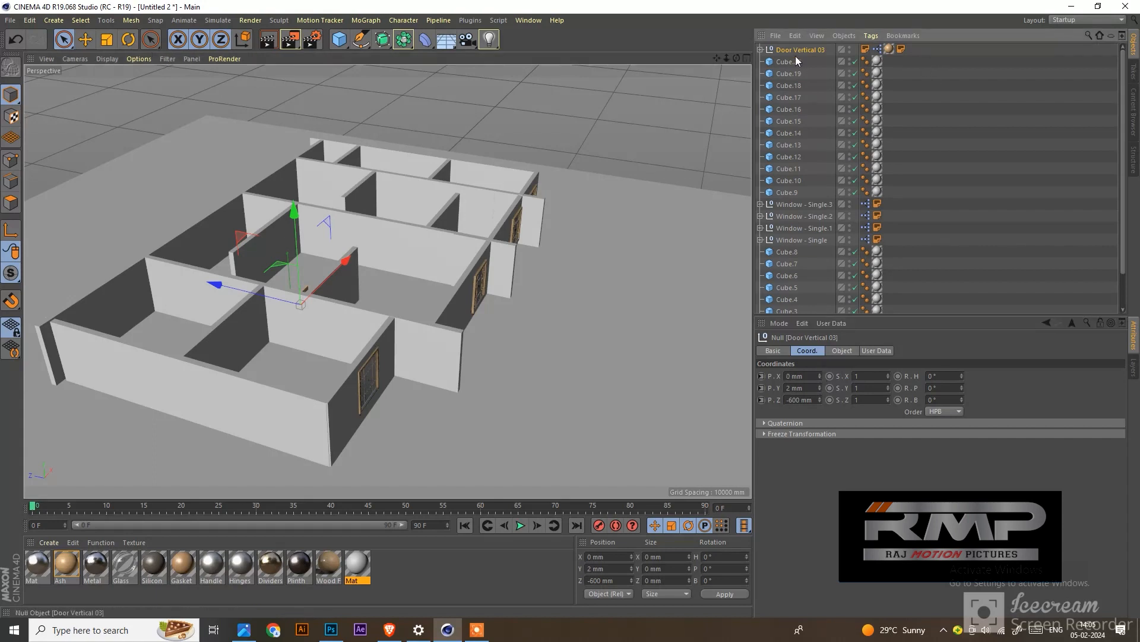
pyautogui.click(793, 50)
pyautogui.press('Delete')
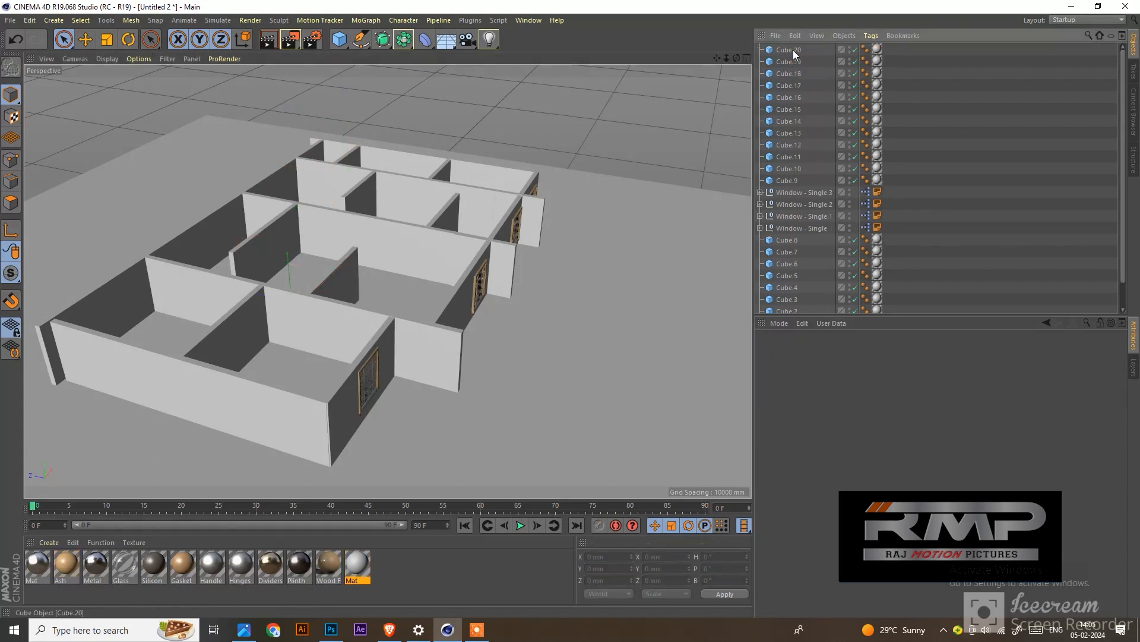
# Step: Add the Door - Modern preset to the scene and move it to the front wall at about Z -9945 mm
pyautogui.click(1134, 119)
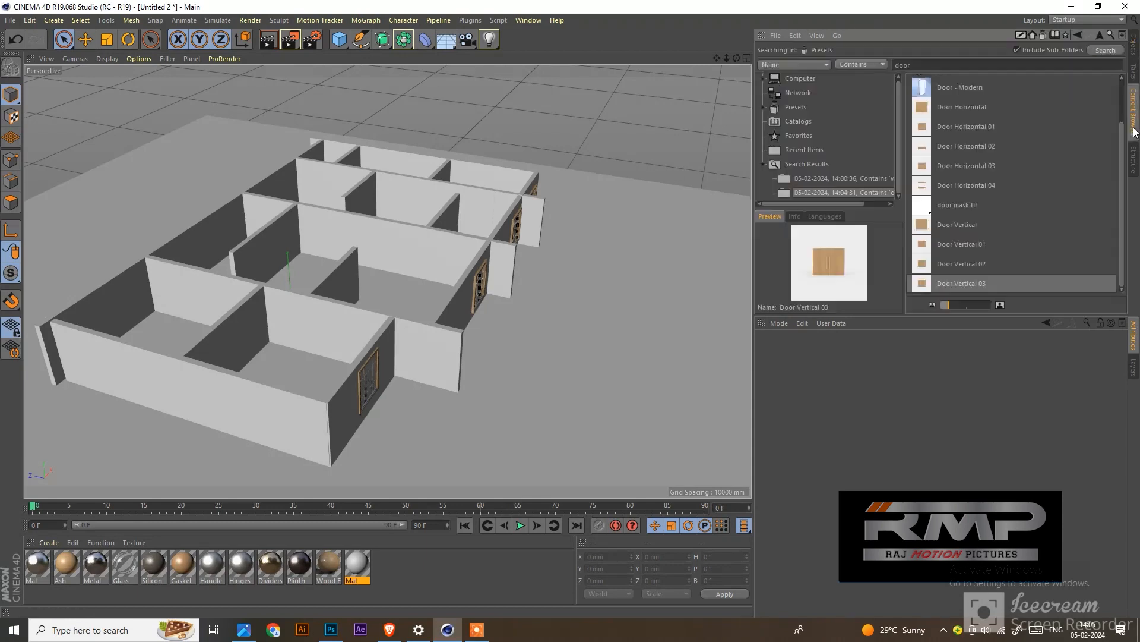
pyautogui.click(945, 280)
pyautogui.click(921, 90)
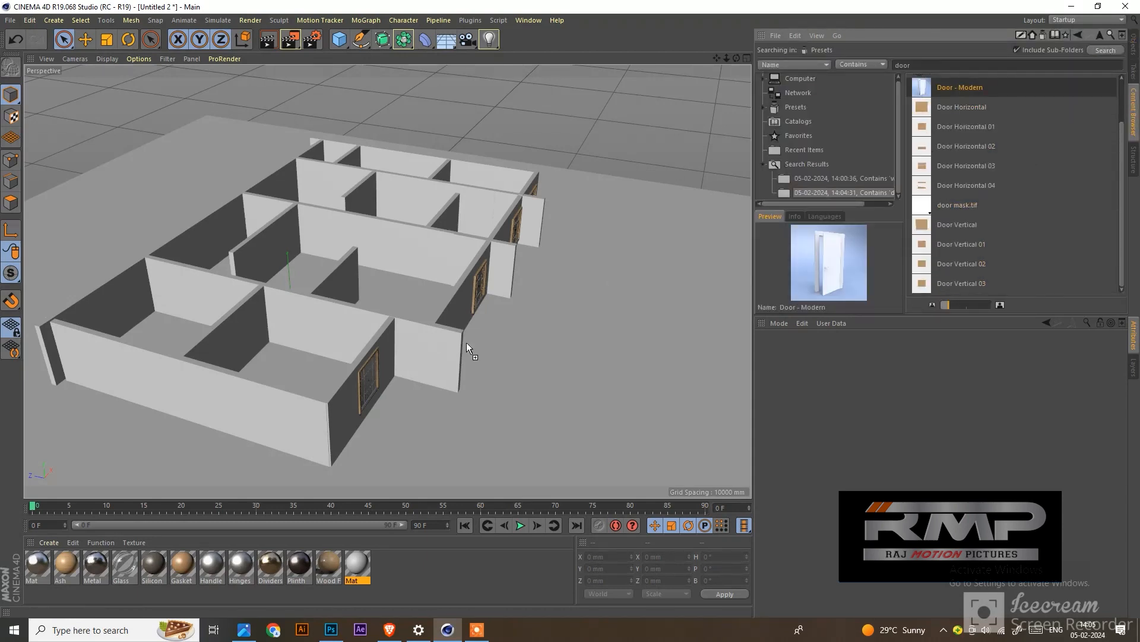
pyautogui.moveTo(466, 343); pyautogui.dragTo(501, 327)
pyautogui.moveTo(237, 263); pyautogui.dragTo(379, 294)
# Step: Enlarge the modern door to nearly the wall's height and place it at about Y 282 mm
pyautogui.scroll(6, 440, 275)
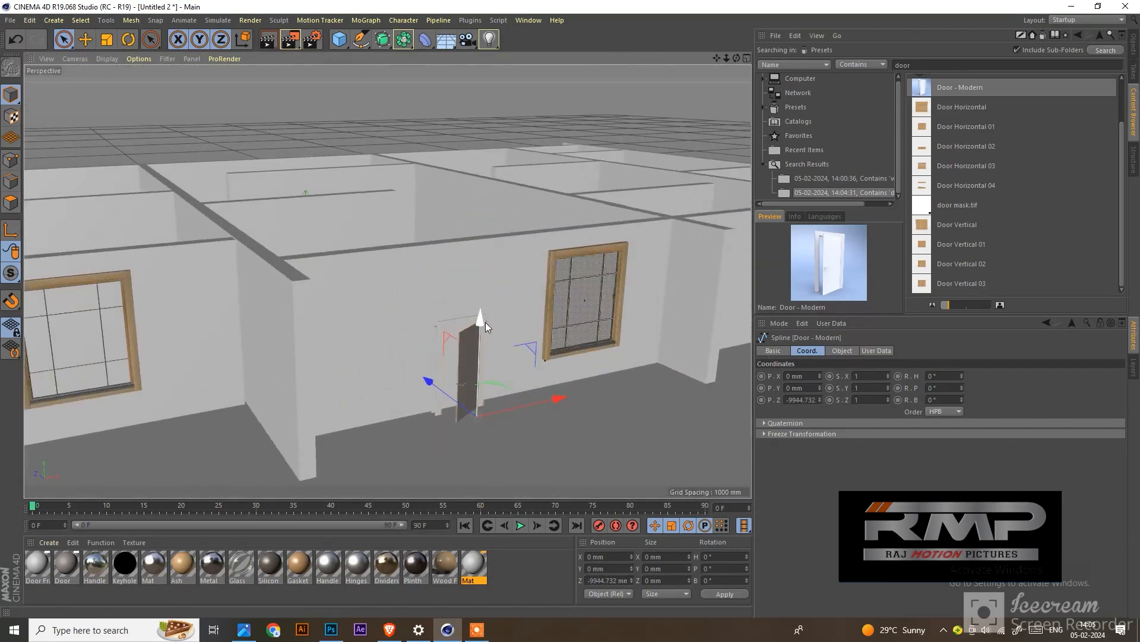
pyautogui.moveTo(485, 323); pyautogui.dragTo(790, 196)
pyautogui.click(106, 39)
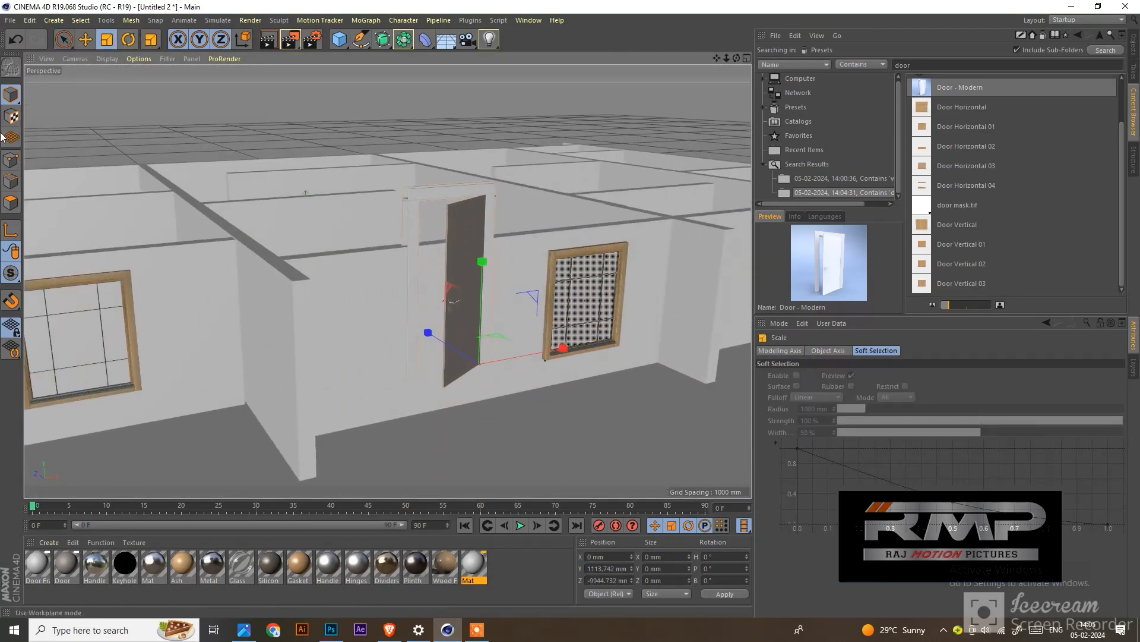
pyautogui.moveTo(483, 269); pyautogui.dragTo(491, 366)
# Step: Seat the modern door into the second room's front wall at about Z -9870 mm
pyautogui.scroll(3, 496, 408)
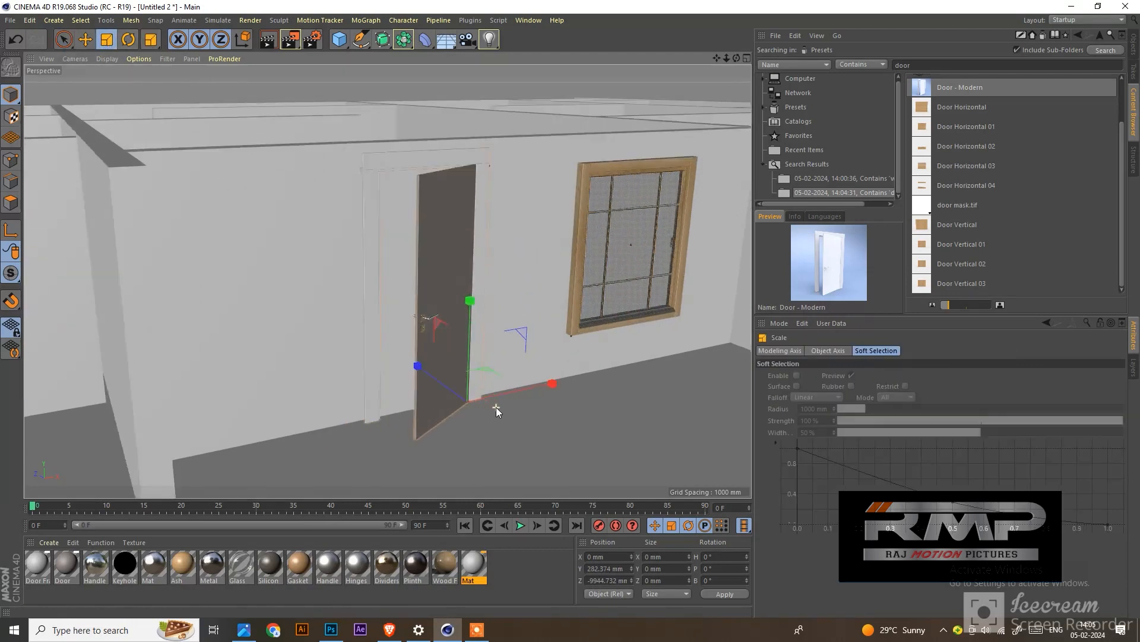
pyautogui.keyDown('alt'); pyautogui.moveTo(497, 408); pyautogui.dragTo(458, 403); pyautogui.keyUp('alt')
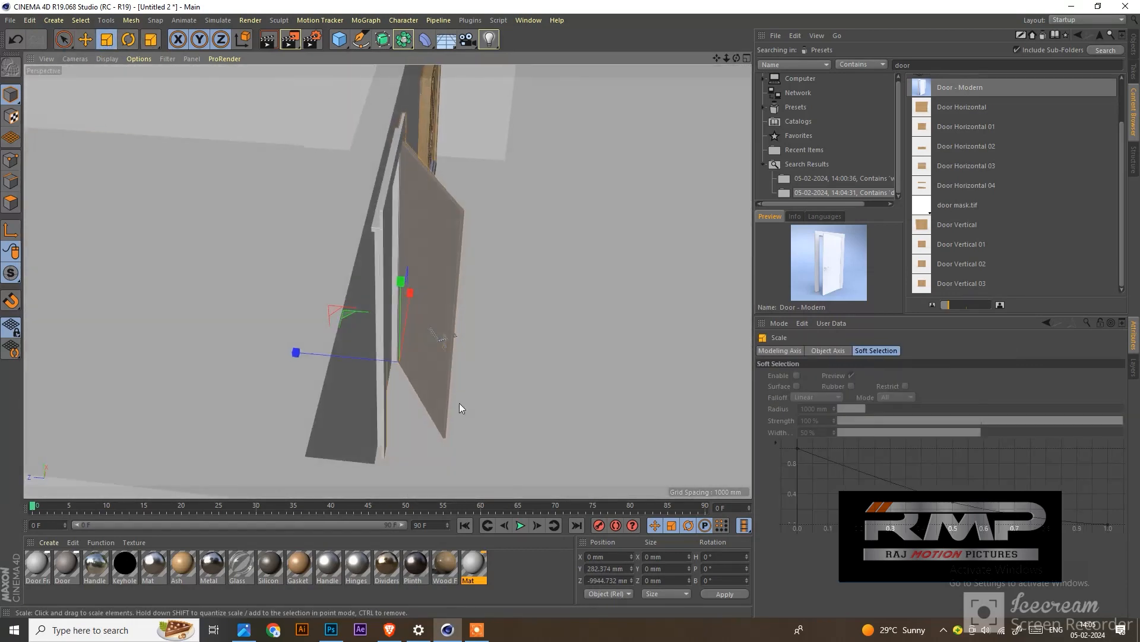
pyautogui.click(63, 39)
pyautogui.moveTo(319, 352)
pyautogui.mouseDown()
pyautogui.moveTo(297, 351)
pyautogui.moveTo(306, 356)
pyautogui.mouseUp()
pyautogui.keyDown('alt'); pyautogui.moveTo(420, 325); pyautogui.dragTo(276, 253); pyautogui.keyUp('alt')
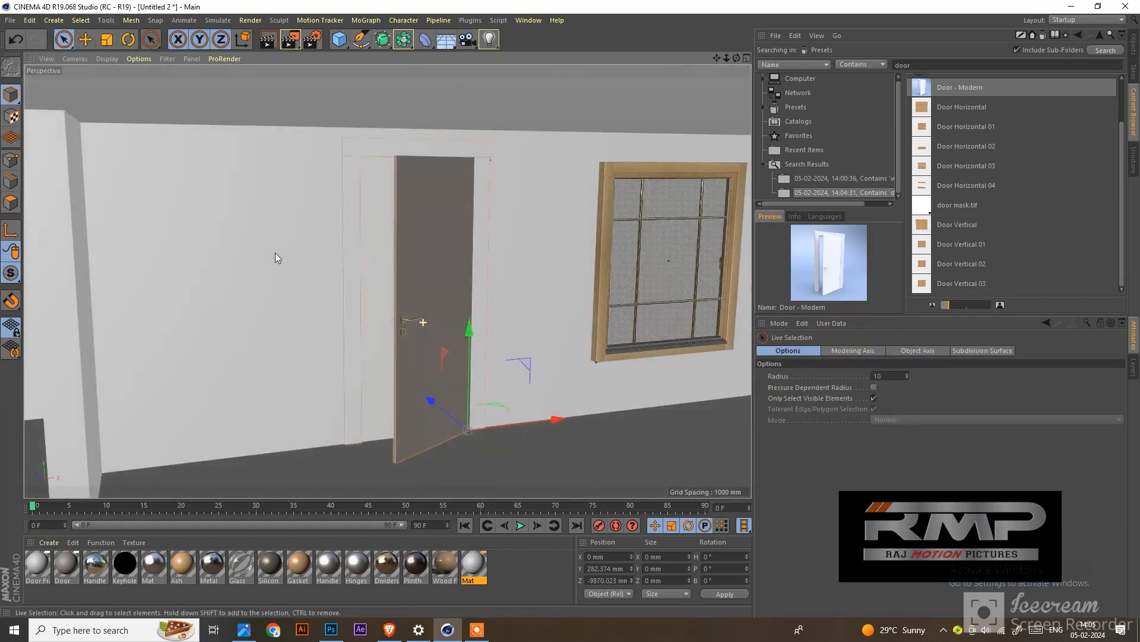
# Step: Duplicate the front door into the second room and place the copy in the gap beside the front cross wall
pyautogui.scroll(-3, 319, 327)
pyautogui.keyDown('alt'); pyautogui.moveTo(318, 327); pyautogui.dragTo(354, 408); pyautogui.keyUp('alt')
pyautogui.scroll(-2, 404, 348)
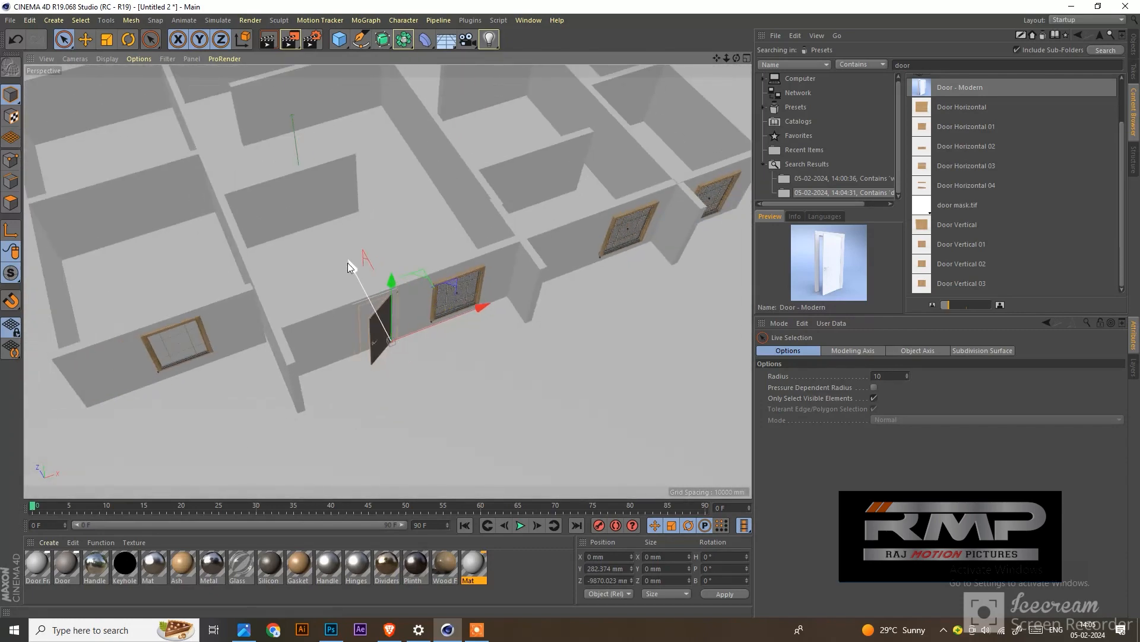
pyautogui.keyDown('ctrl'); pyautogui.moveTo(348, 263); pyautogui.dragTo(297, 165); pyautogui.keyUp('ctrl')
pyautogui.moveTo(425, 199); pyautogui.dragTo(486, 157)
pyautogui.scroll(4, 410, 154)
pyautogui.moveTo(376, 209); pyautogui.dragTo(483, 266)
pyautogui.scroll(3, 318, 208)
pyautogui.moveTo(318, 208); pyautogui.dragTo(587, 197)
# Step: Extend the second room's front cross wall to the door frame, about 7467 mm long at about X -338 mm
pyautogui.click(310, 175)
pyautogui.scroll(-2, 469, 208)
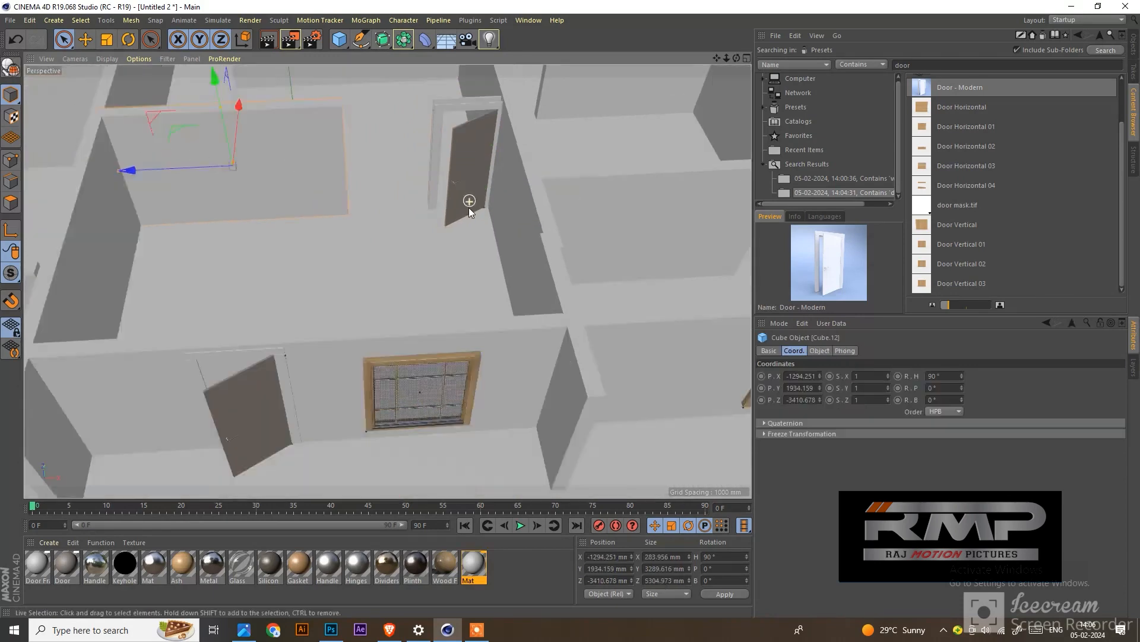
pyautogui.keyDown('alt'); pyautogui.moveTo(469, 208); pyautogui.dragTo(463, 229); pyautogui.keyUp('alt')
pyautogui.moveTo(169, 180); pyautogui.dragTo(205, 174)
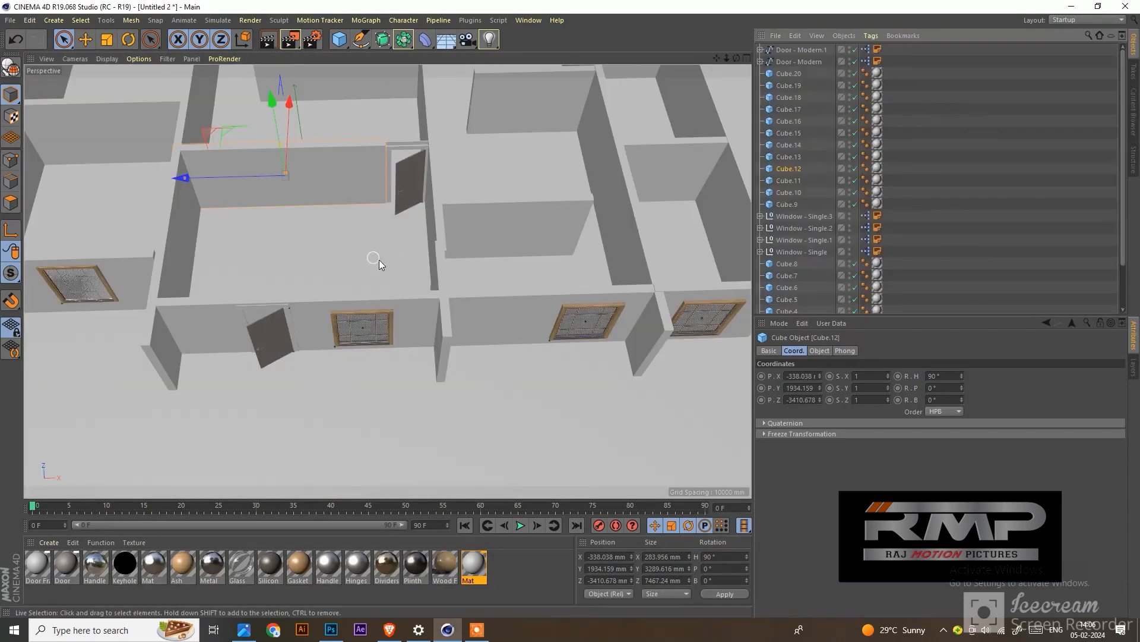
pyautogui.click(415, 180)
pyautogui.click(268, 347)
pyautogui.keyDown('ctrl'); pyautogui.moveTo(393, 309); pyautogui.dragTo(608, 237); pyautogui.keyUp('ctrl')
pyautogui.scroll(2, 533, 200)
pyautogui.moveTo(436, 170); pyautogui.dragTo(497, 227)
pyautogui.hotkey('ctrl', 'z')
pyautogui.hotkey('ctrl', 'z')
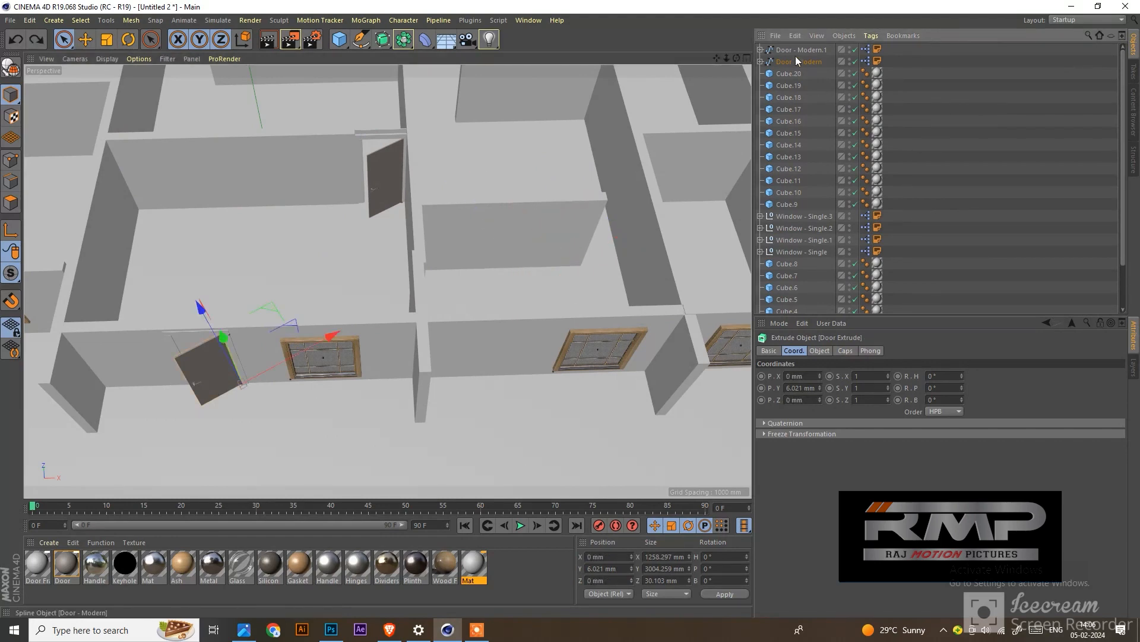
# Step: Duplicate the whole front door into the third room's front partition gap at about X 11428 mm, Z -6378 mm
pyautogui.click(787, 62)
pyautogui.keyDown('ctrl'); pyautogui.moveTo(346, 381); pyautogui.dragTo(704, 385); pyautogui.keyUp('ctrl')
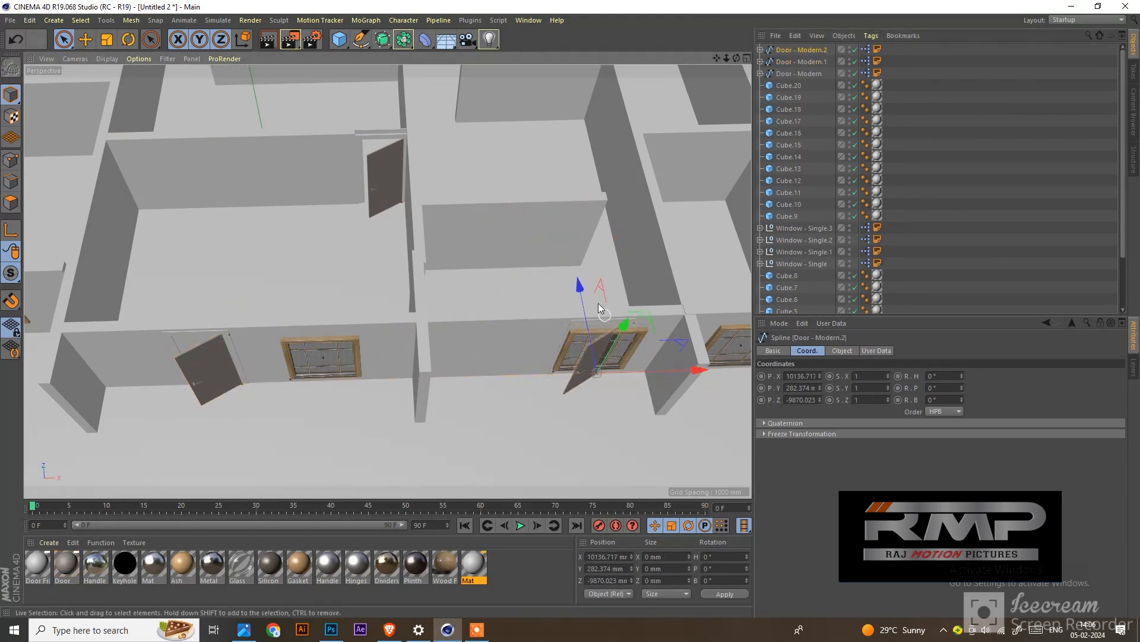
pyautogui.click(565, 201)
pyautogui.moveTo(634, 293); pyautogui.dragTo(544, 198)
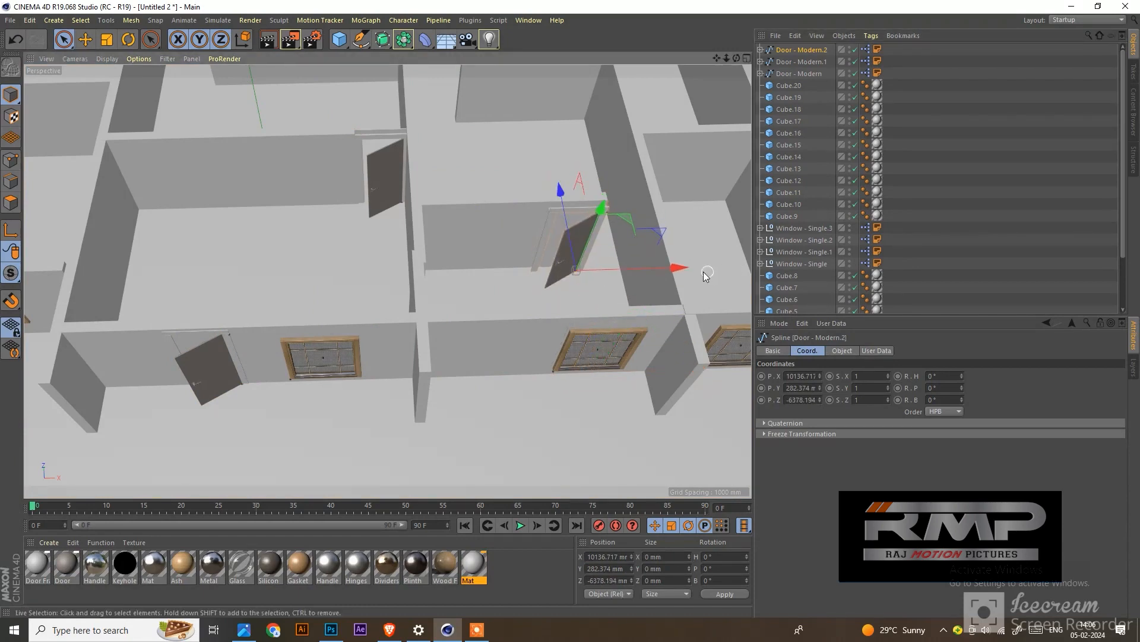
pyautogui.moveTo(679, 267); pyautogui.dragTo(720, 264)
# Step: Adjust the third room's front partition to about 5161 mm long at about X 7626 mm
pyautogui.click(557, 247)
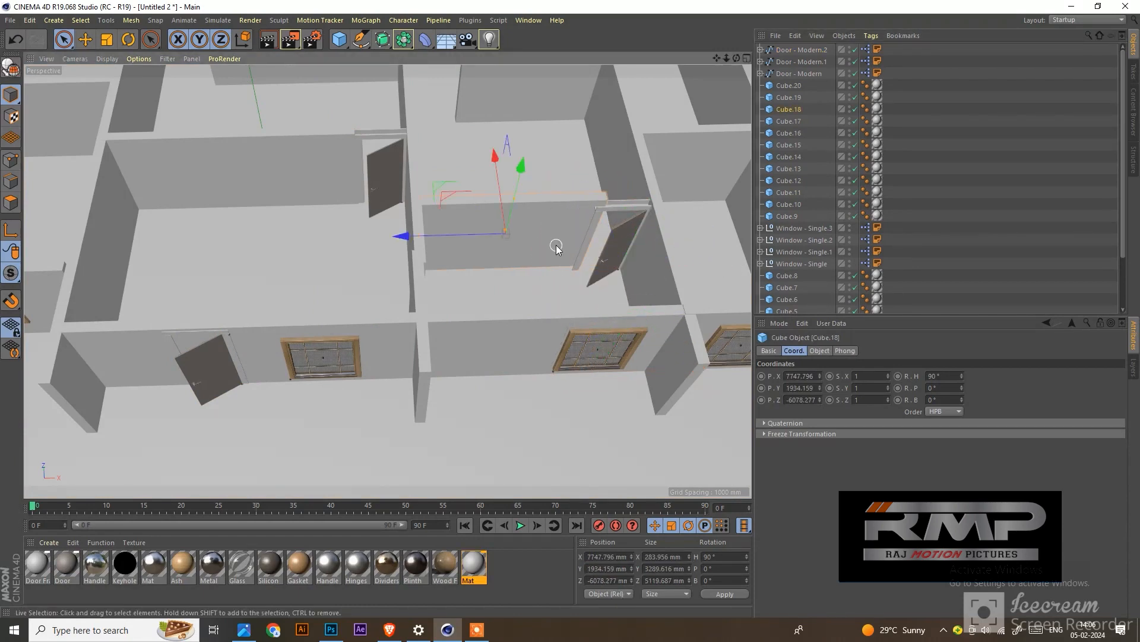
pyautogui.moveTo(425, 235); pyautogui.dragTo(404, 235)
pyautogui.keyDown('alt'); pyautogui.moveTo(622, 223); pyautogui.dragTo(611, 198); pyautogui.keyUp('alt')
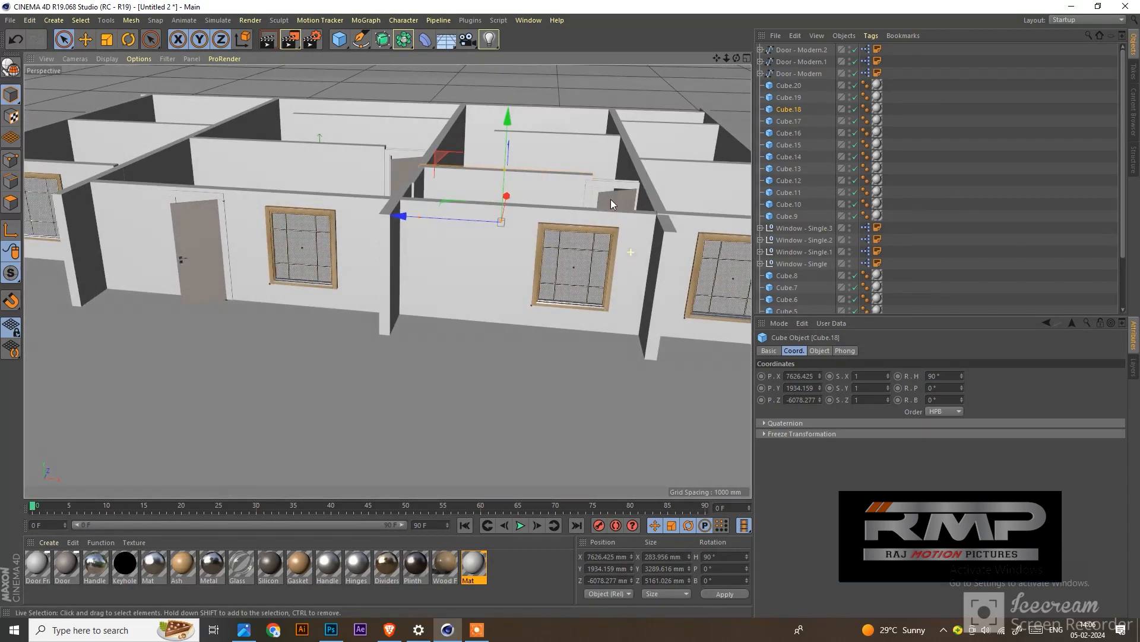
# Step: Raise the third room's door to about Y 478 mm
pyautogui.click(801, 51)
pyautogui.press('o')
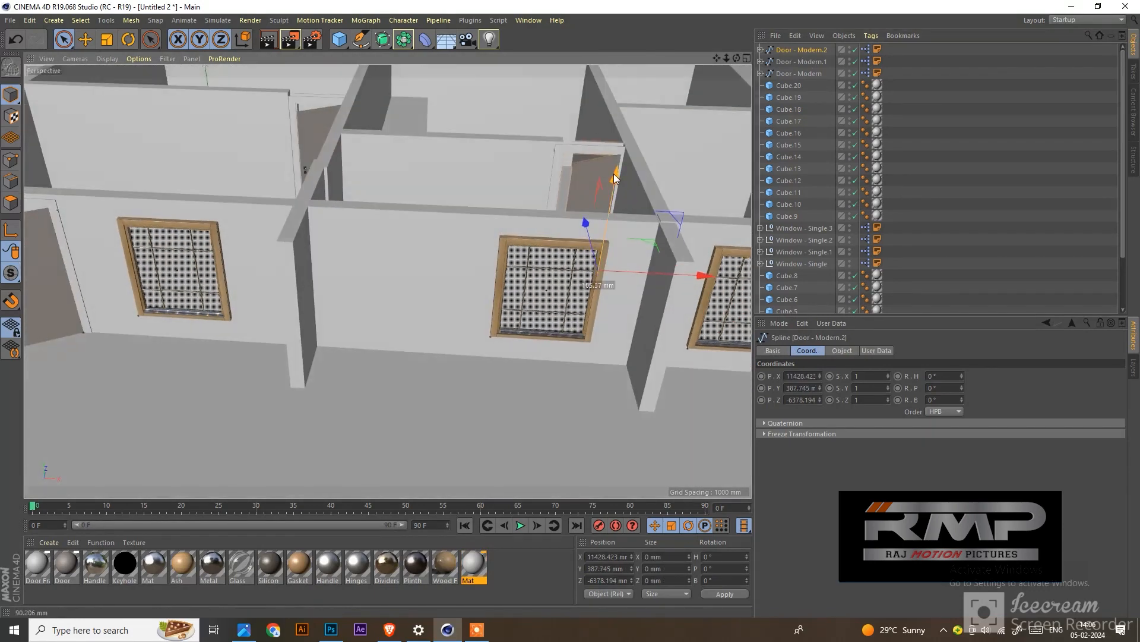
pyautogui.hotkey('ctrl', 's')
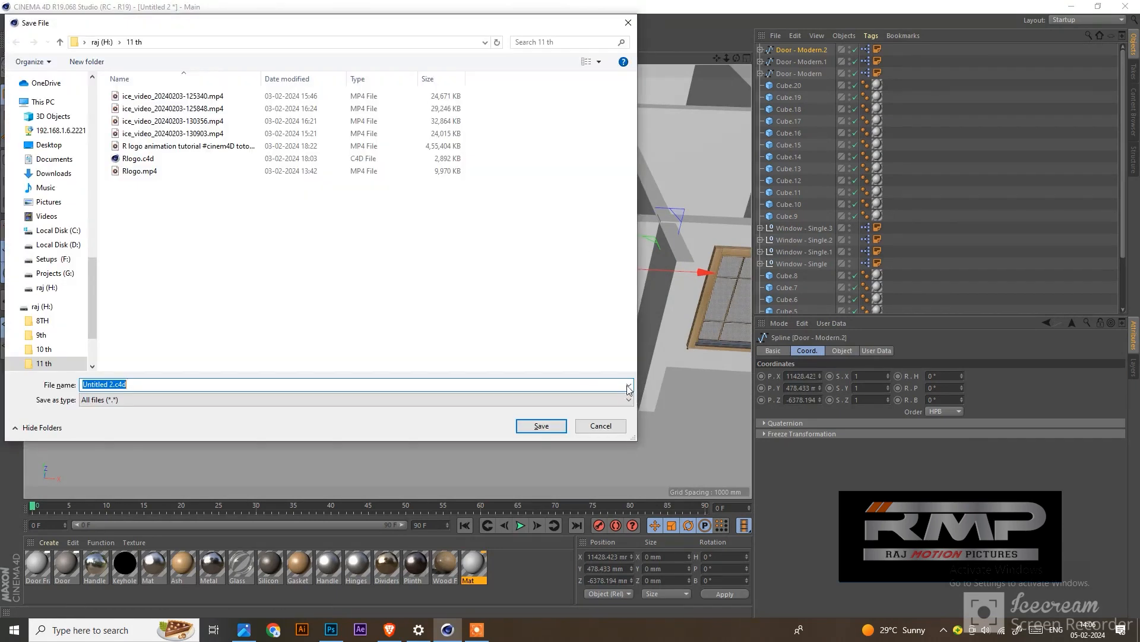
pyautogui.click(597, 431)
# Step: Duplicate the third room's door to the gap in the deeper partition at about Z -109 mm
pyautogui.scroll(-2, 395, 235)
pyautogui.keyDown('alt'); pyautogui.moveTo(451, 215); pyautogui.dragTo(459, 137); pyautogui.keyUp('alt')
pyautogui.keyDown('alt'); pyautogui.moveTo(460, 284); pyautogui.dragTo(321, 139, button='right'); pyautogui.keyUp('alt')
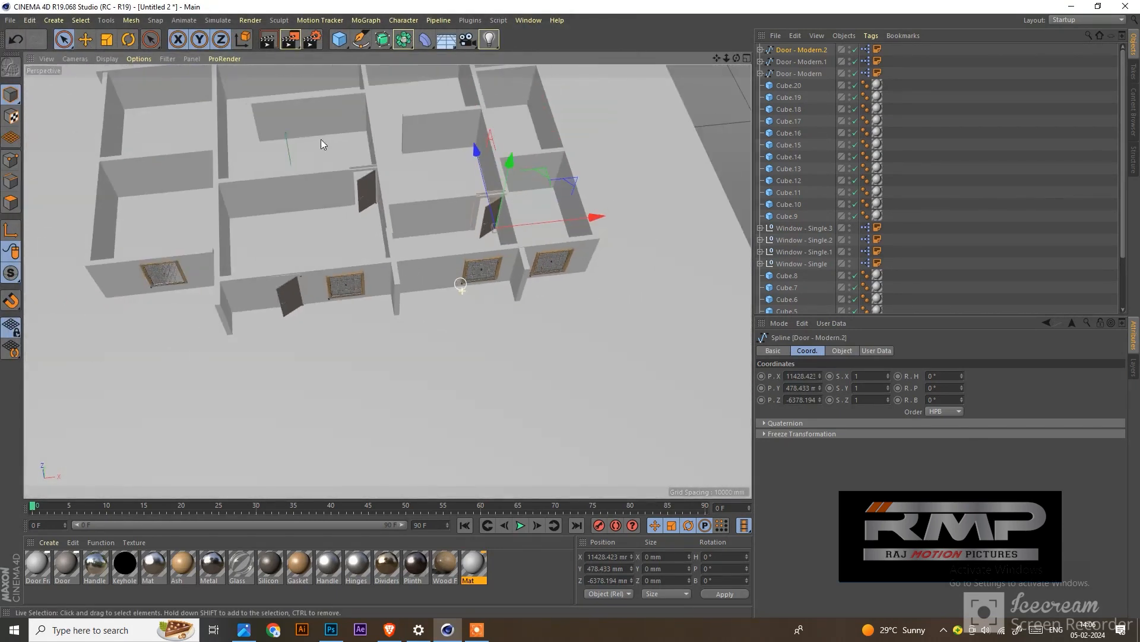
pyautogui.keyDown('ctrl'); pyautogui.moveTo(474, 156); pyautogui.dragTo(446, 80); pyautogui.keyUp('ctrl')
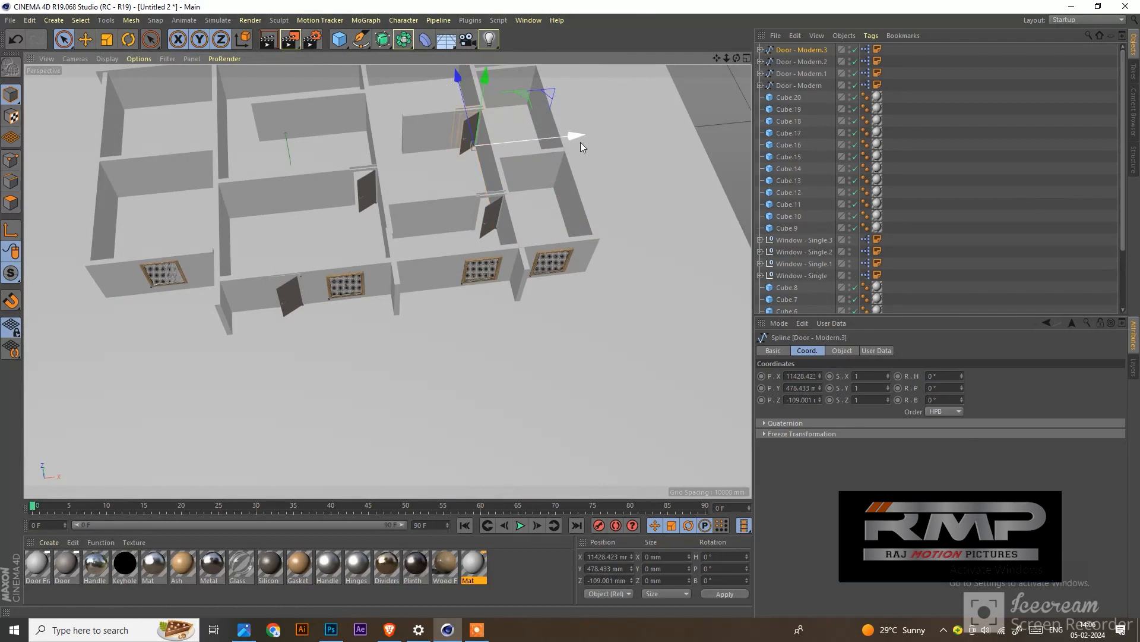
# Step: Duplicate the door into the second room beside the deeper cross wall at about X -2006 mm, Z 2174 mm
pyautogui.moveTo(579, 142); pyautogui.dragTo(368, 144)
pyautogui.scroll(3, 250, 154)
pyautogui.keyDown('alt'); pyautogui.moveTo(262, 158); pyautogui.dragTo(440, 225); pyautogui.keyUp('alt')
pyautogui.keyDown('alt'); pyautogui.moveTo(79, 136); pyautogui.dragTo(148, 179, button='right'); pyautogui.keyUp('alt')
pyautogui.keyDown('alt'); pyautogui.moveTo(211, 138); pyautogui.dragTo(108, 151); pyautogui.keyUp('alt')
pyautogui.keyDown('alt'); pyautogui.moveTo(269, 174); pyautogui.dragTo(414, 164); pyautogui.keyUp('alt')
pyautogui.keyDown('alt'); pyautogui.moveTo(415, 163); pyautogui.dragTo(436, 196, button='right'); pyautogui.keyUp('alt')
pyautogui.keyDown('alt'); pyautogui.moveTo(439, 199); pyautogui.dragTo(412, 214); pyautogui.keyUp('alt')
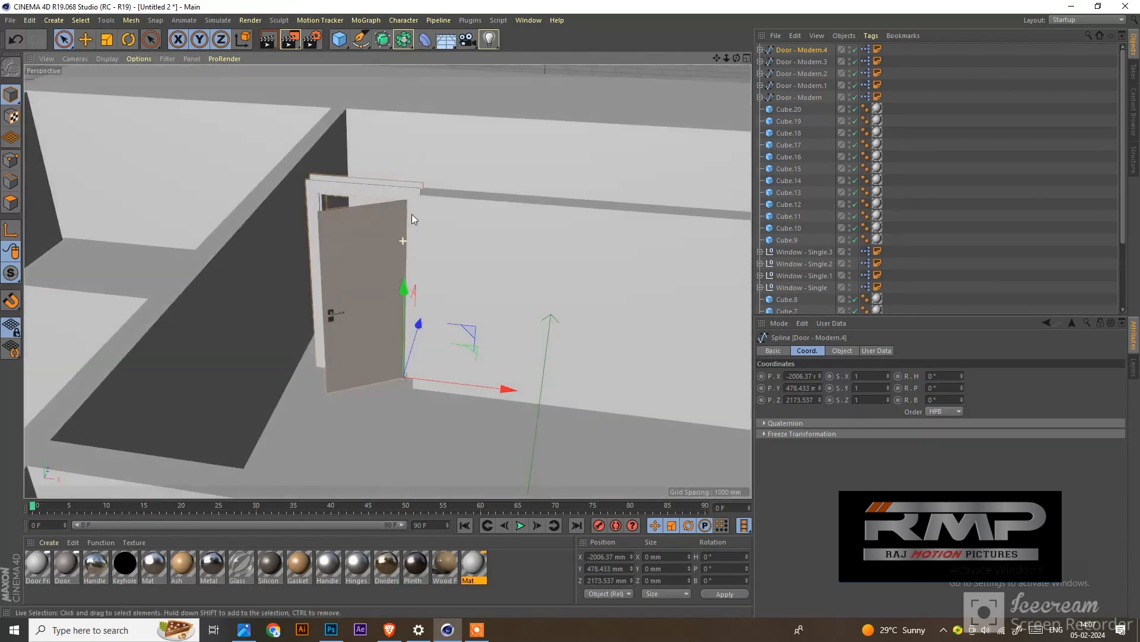
# Step: Lower the newest door to about Y 423 mm and shift it along the cross wall to about X -2113 mm
pyautogui.moveTo(405, 287); pyautogui.dragTo(407, 337)
pyautogui.scroll(-3, 407, 337)
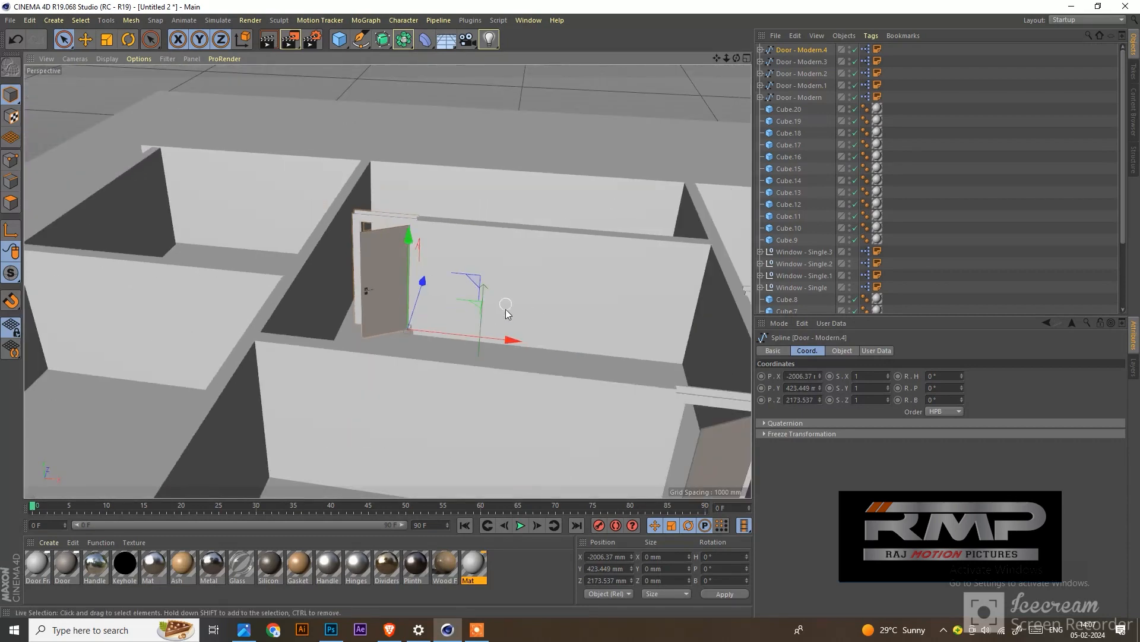
pyautogui.moveTo(511, 336); pyautogui.dragTo(507, 337)
pyautogui.scroll(-3, 415, 283)
# Step: Examine the building's outer walls, windows and doors from outside
pyautogui.keyDown('alt'); pyautogui.moveTo(415, 282); pyautogui.dragTo(260, 238); pyautogui.keyUp('alt')
pyautogui.scroll(-5, 510, 323)
pyautogui.keyDown('alt'); pyautogui.moveTo(510, 324); pyautogui.dragTo(448, 207); pyautogui.keyUp('alt')
pyautogui.scroll(3, 549, 337)
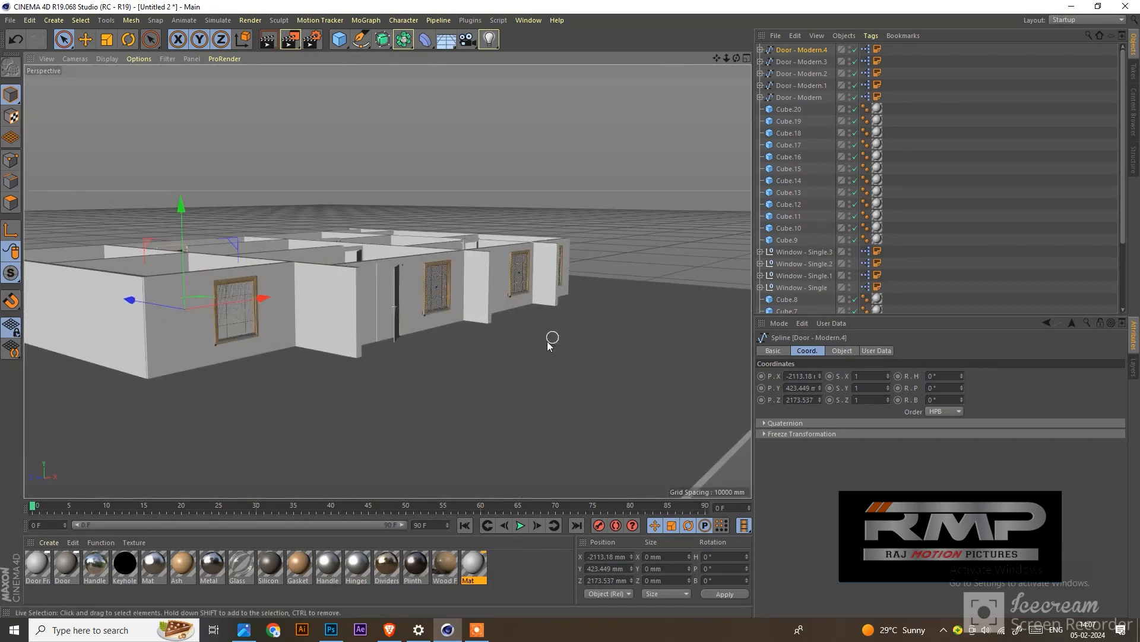
pyautogui.scroll(-1, 607, 311)
pyautogui.keyDown('alt'); pyautogui.moveTo(608, 310); pyautogui.dragTo(633, 309); pyautogui.keyUp('alt')
pyautogui.scroll(-2, 329, 295)
pyautogui.scroll(1, 329, 295)
pyautogui.scroll(-3, 329, 295)
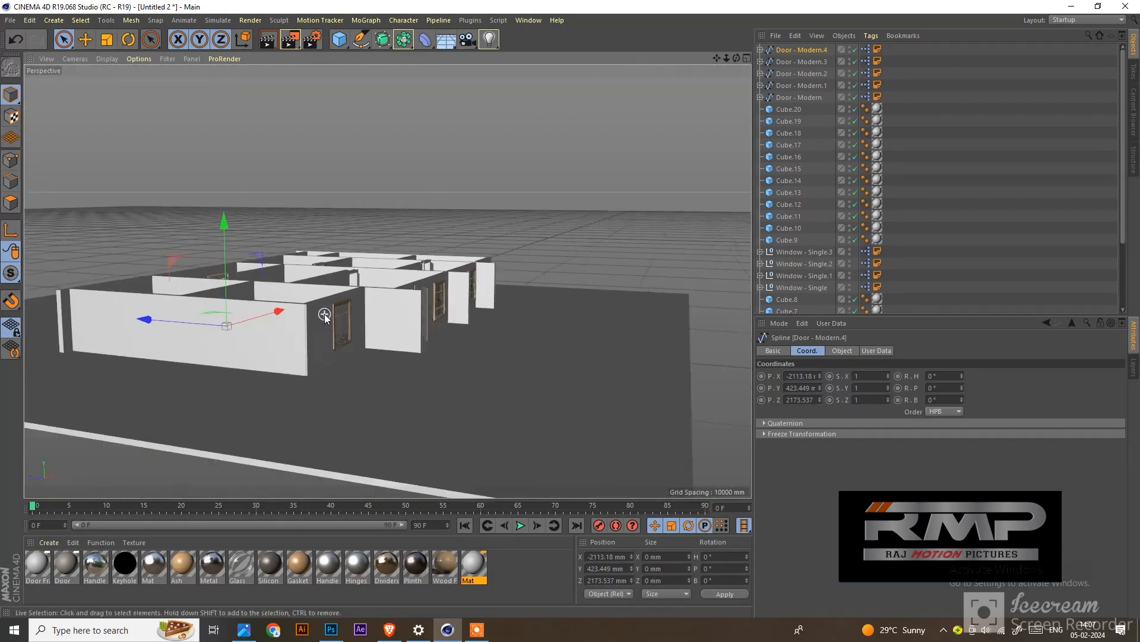
pyautogui.scroll(2, 191, 341)
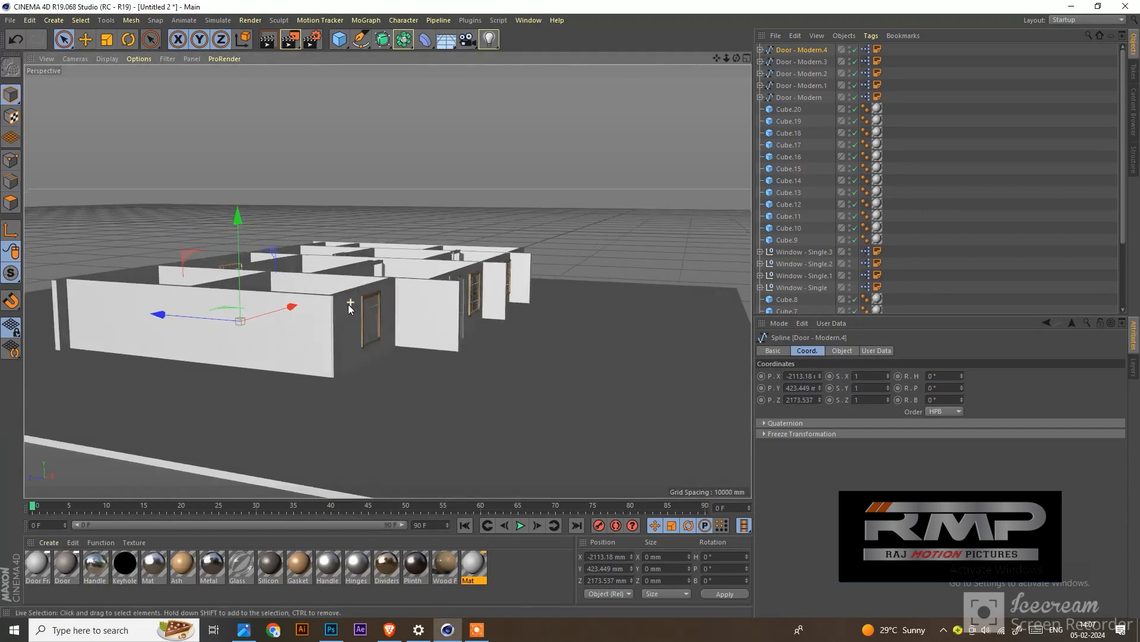
pyautogui.keyDown('alt'); pyautogui.moveTo(349, 306); pyautogui.dragTo(337, 330); pyautogui.keyUp('alt')
# Step: Add a helix spline and move it outside the window walls to about Y 4409 mm, Z -18777 mm
pyautogui.moveTo(343, 48); pyautogui.dragTo(587, 41)
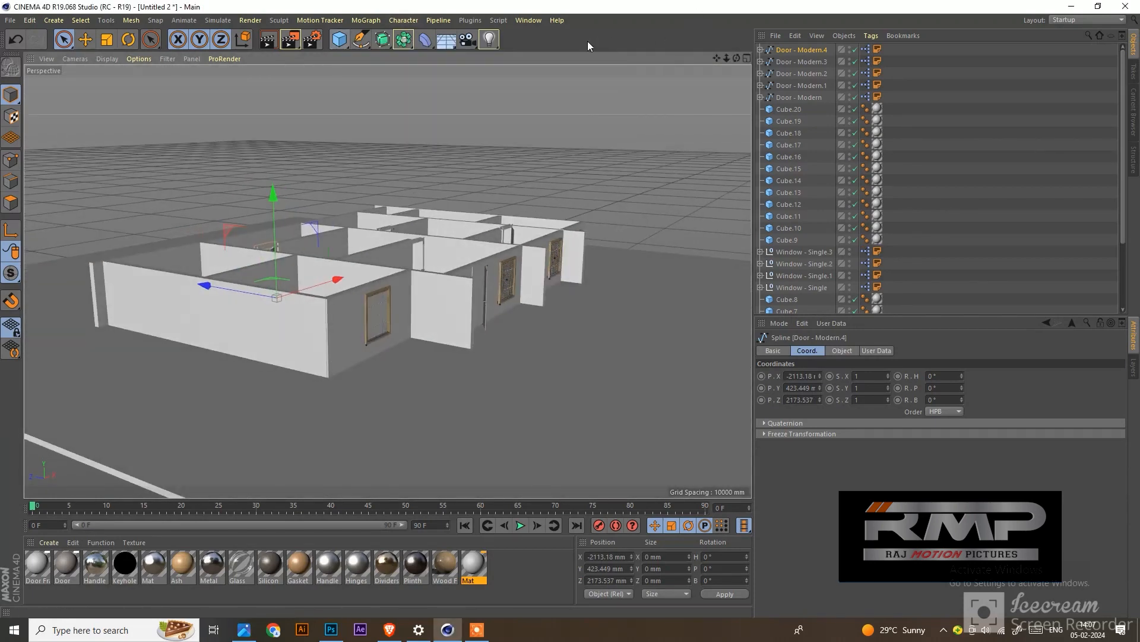
pyautogui.scroll(-2, 428, 262)
pyautogui.moveTo(348, 47); pyautogui.dragTo(369, 51)
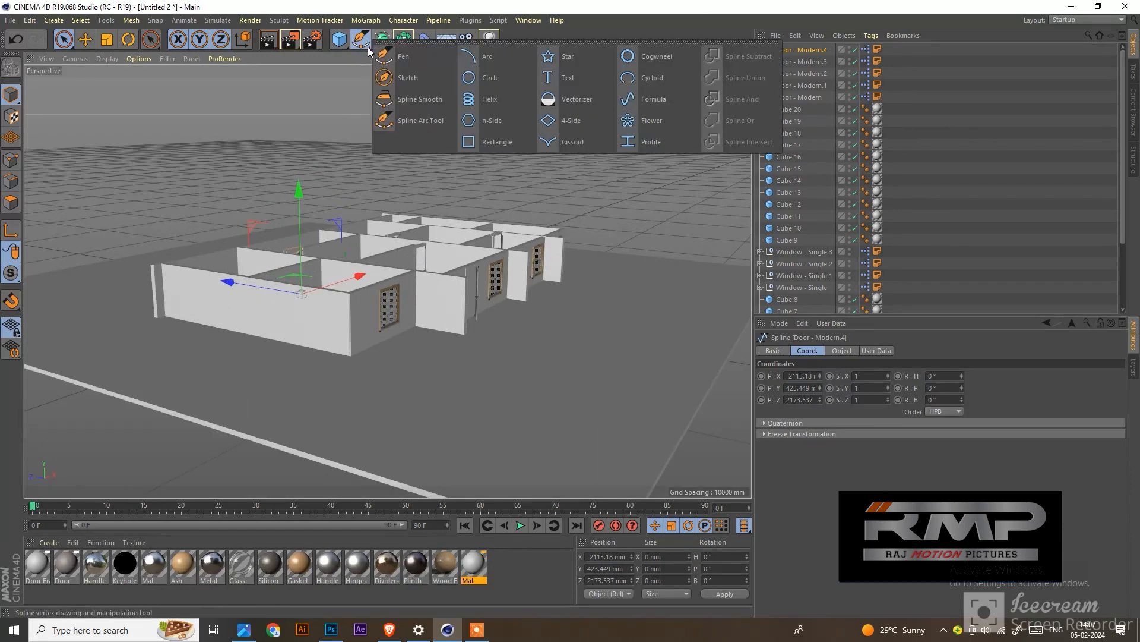
pyautogui.moveTo(483, 85); pyautogui.dragTo(487, 99)
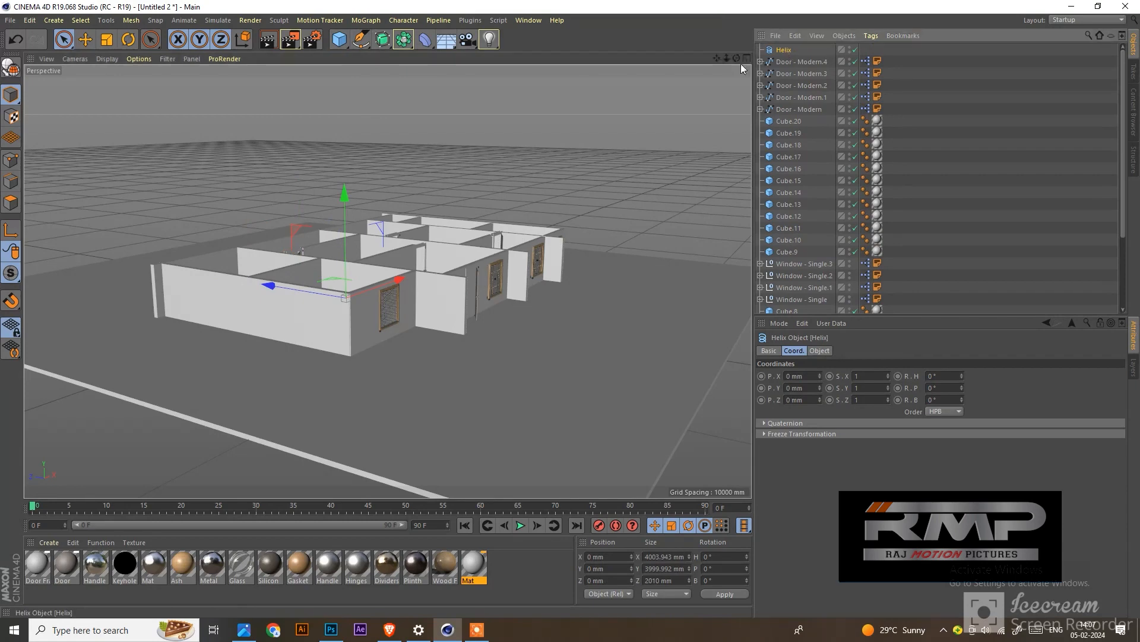
pyautogui.moveTo(344, 203); pyautogui.dragTo(625, 170)
pyautogui.scroll(3, 625, 179)
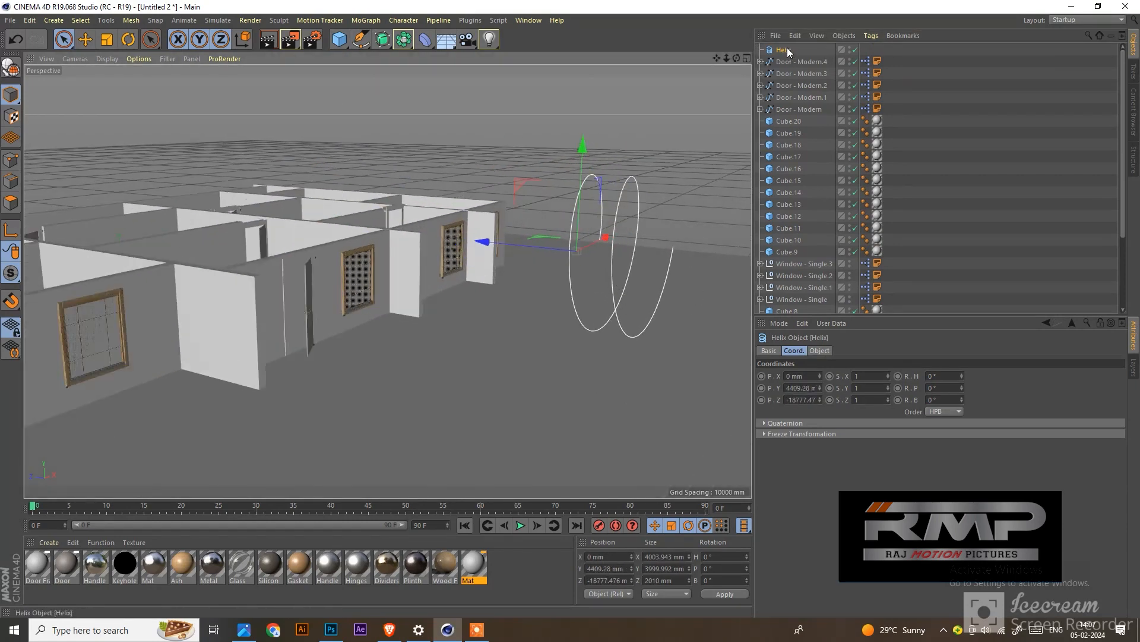
# Step: Adjust the helix to a start angle of about -3152°, a start radius of 2002 mm and a height of about 5542 mm
pyautogui.click(821, 351)
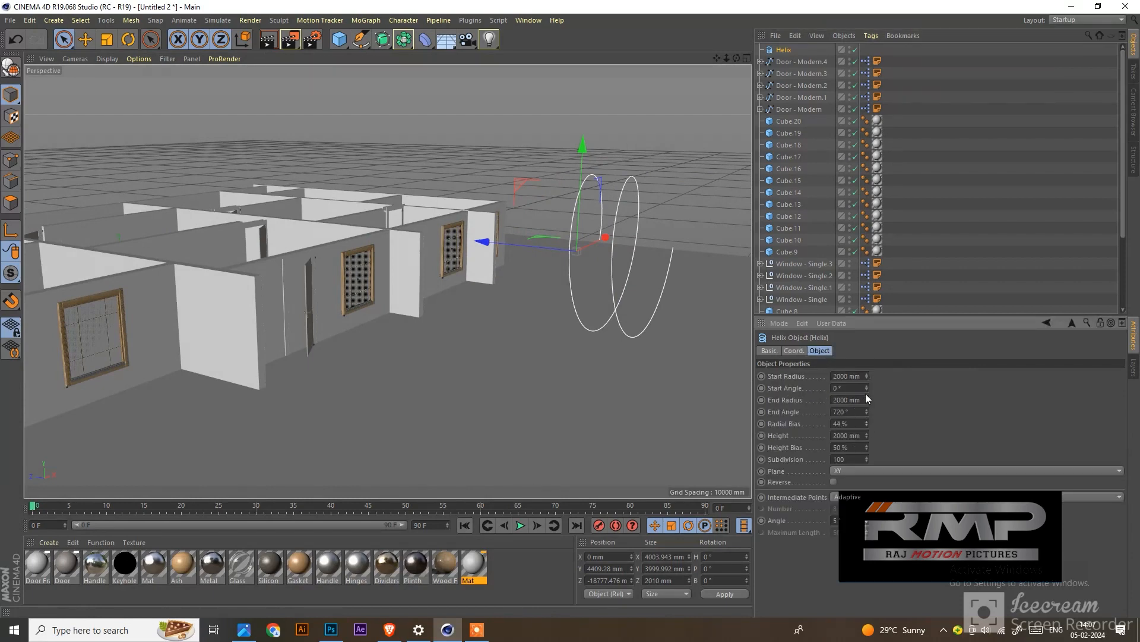
pyautogui.moveTo(867, 389); pyautogui.dragTo(840, 287)
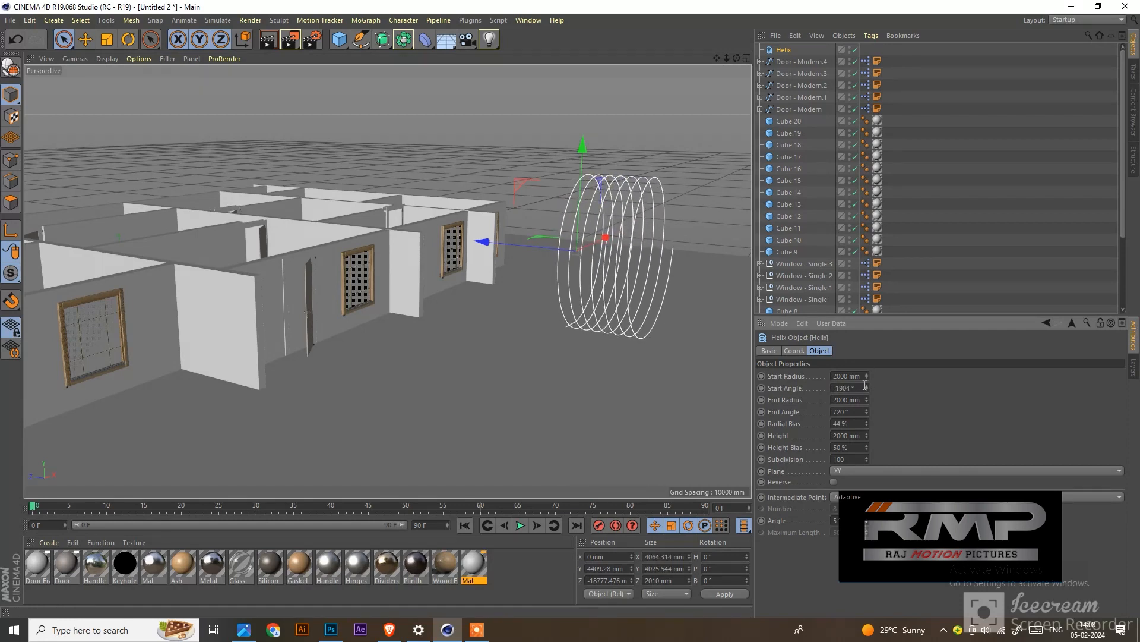
pyautogui.moveTo(866, 387); pyautogui.dragTo(824, 203)
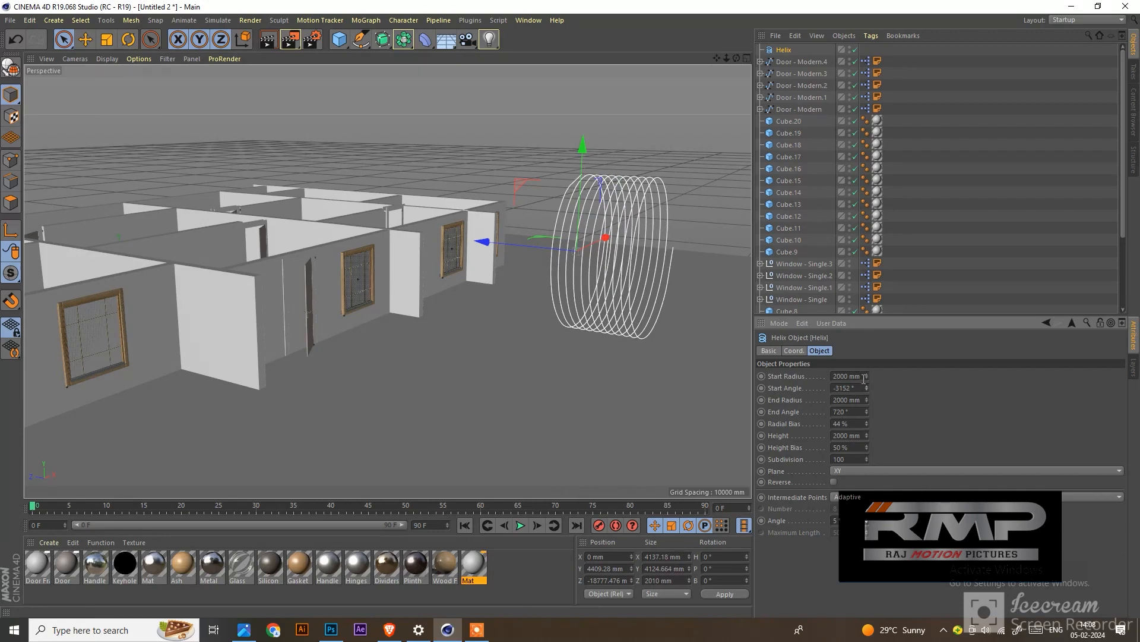
pyautogui.moveTo(864, 379); pyautogui.dragTo(865, 377)
pyautogui.moveTo(867, 435); pyautogui.dragTo(867, 392)
pyautogui.scroll(-2, 604, 292)
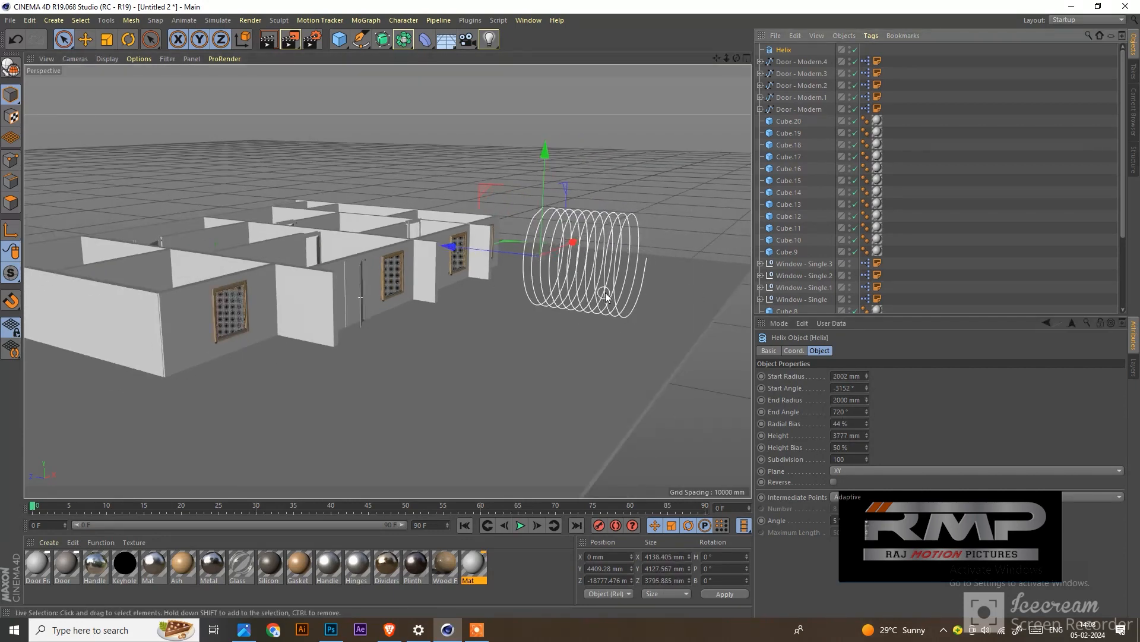
pyautogui.scroll(3, 605, 292)
pyautogui.moveTo(867, 435); pyautogui.dragTo(867, 392)
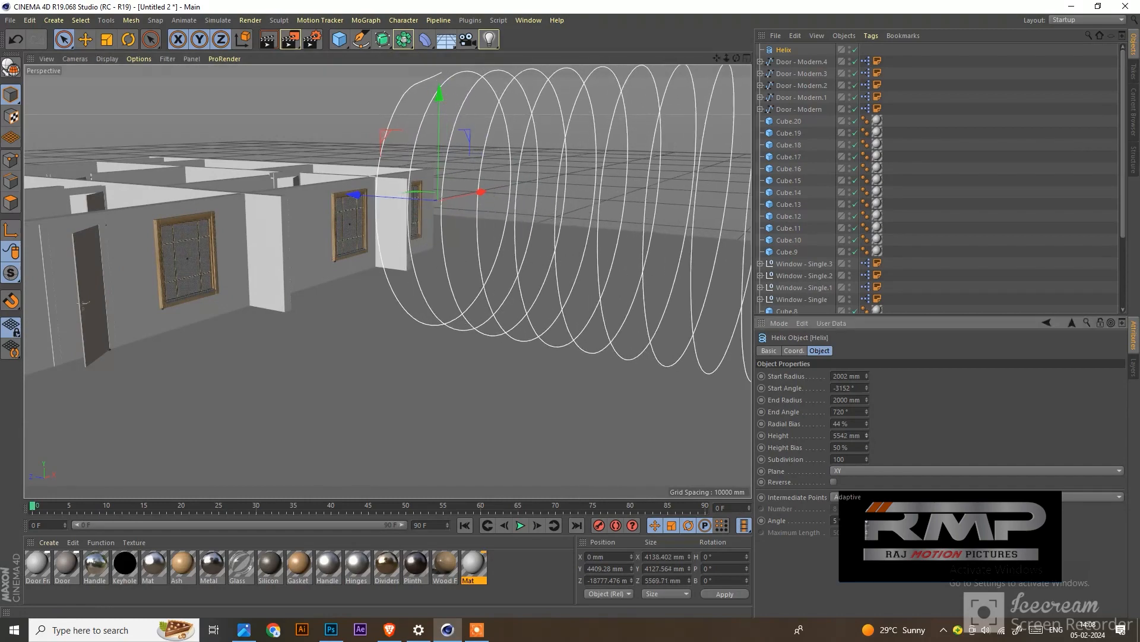
# Step: Move the helix closer to the outer wall at about Y 3500 mm, Z -14413 mm
pyautogui.scroll(-3, 317, 143)
pyautogui.keyDown('alt'); pyautogui.moveTo(365, 237); pyautogui.dragTo(471, 236); pyautogui.keyUp('alt')
pyautogui.moveTo(597, 238); pyautogui.dragTo(515, 254)
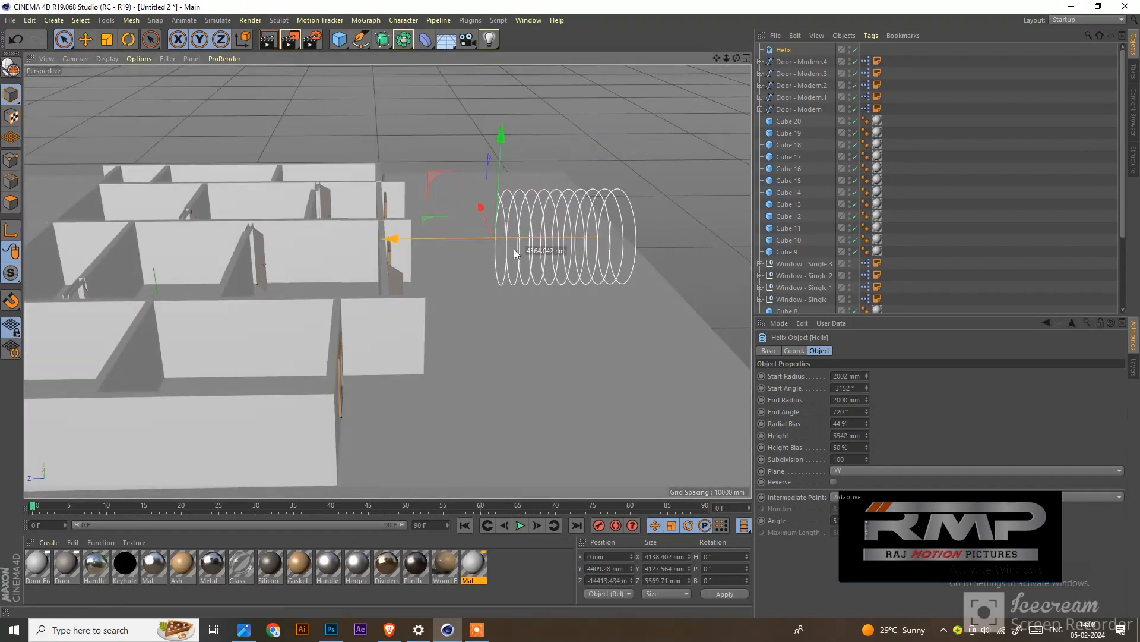
pyautogui.keyDown('alt'); pyautogui.moveTo(643, 269); pyautogui.dragTo(581, 281); pyautogui.keyUp('alt')
pyautogui.moveTo(392, 92); pyautogui.dragTo(397, 112)
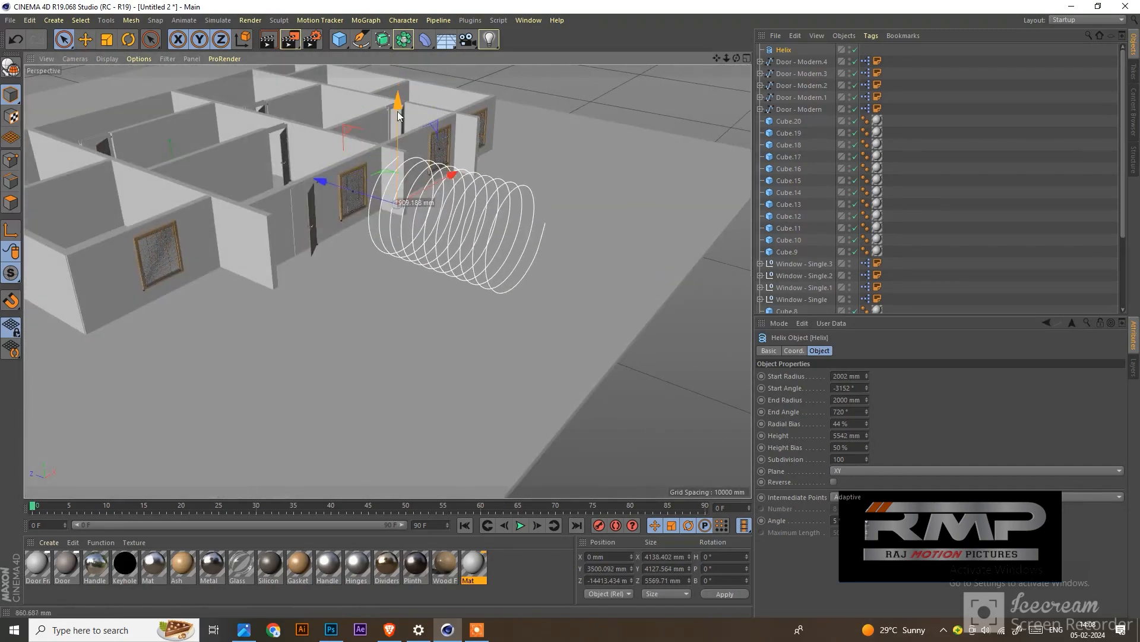
# Step: Set the helix's start angle to about -3314°, its start radius to 500 mm and its end angle to 500°
pyautogui.keyDown('alt'); pyautogui.moveTo(445, 209); pyautogui.dragTo(713, 348); pyautogui.keyUp('alt')
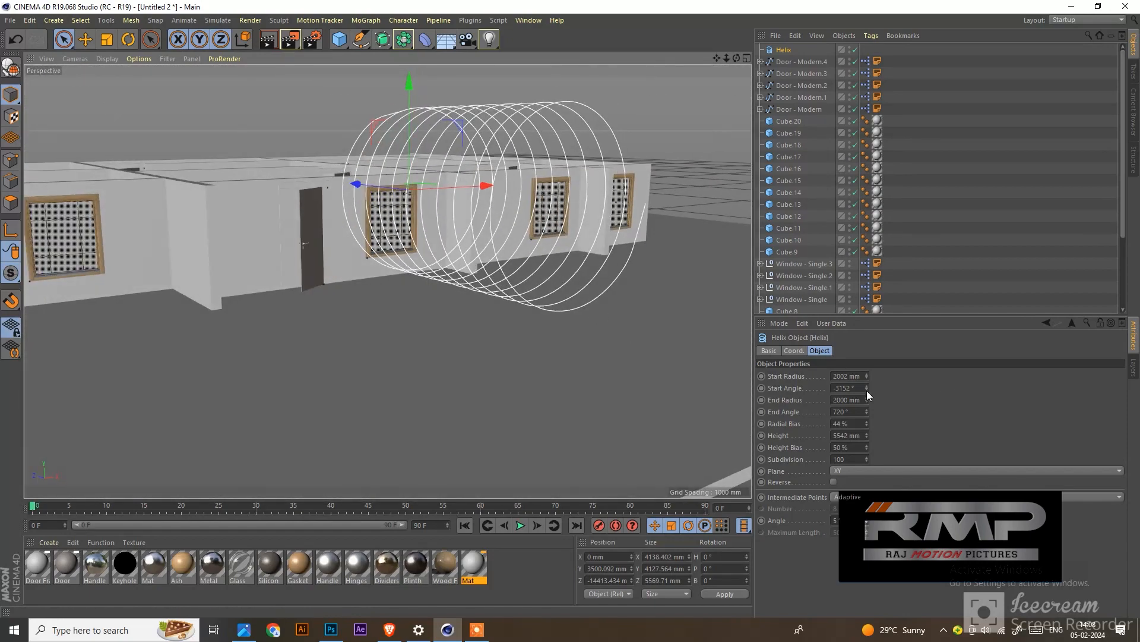
pyautogui.moveTo(867, 390); pyautogui.dragTo(830, 371)
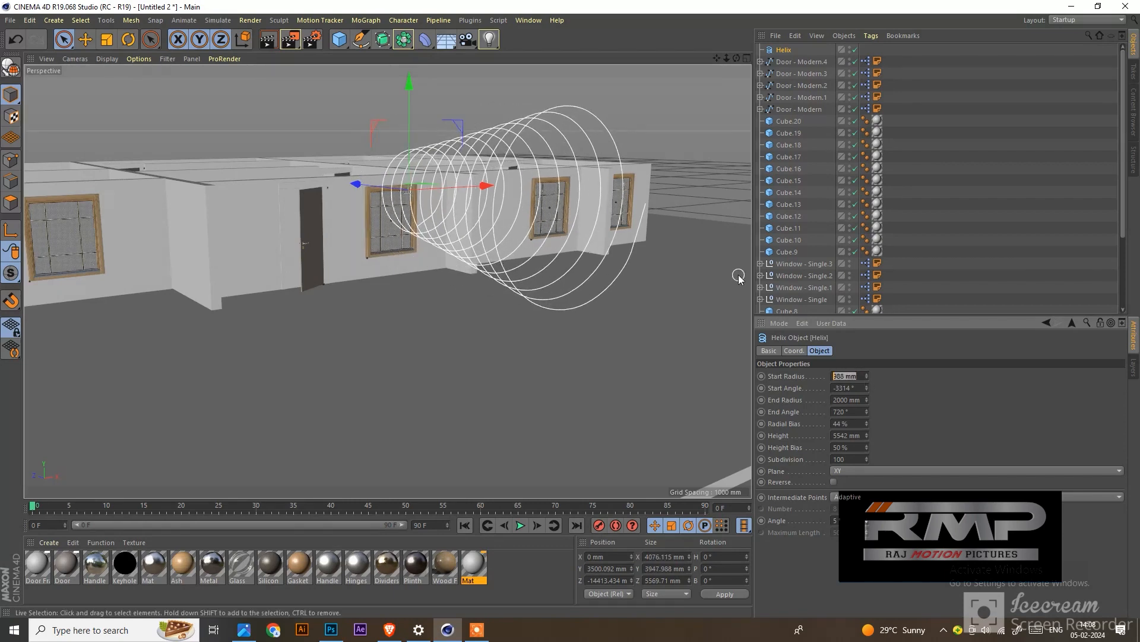
pyautogui.write('500')
pyautogui.press('Return')
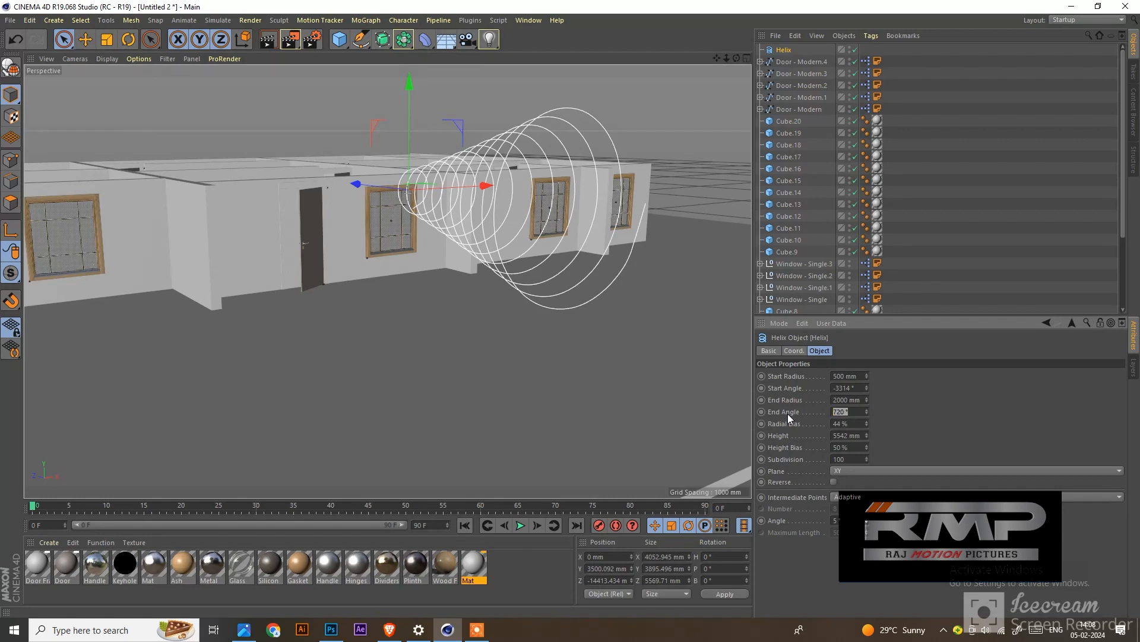
pyautogui.write('500')
pyautogui.press('Return')
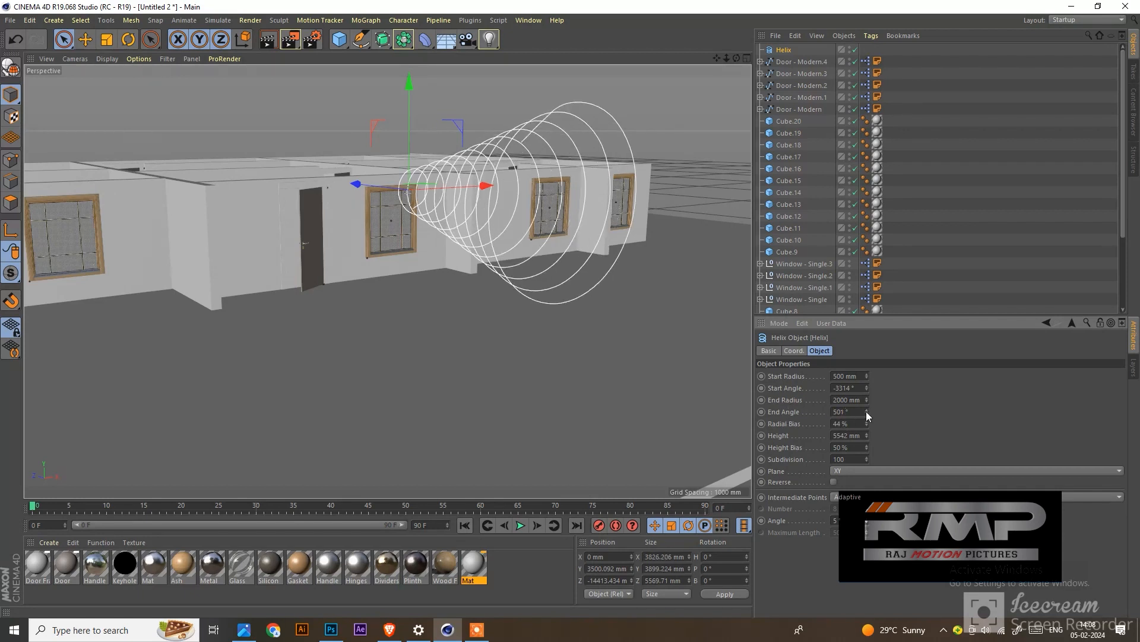
# Step: Adjust the helix to start radius 1526 mm, start angle -4680°, end radius 1014 mm, end angle 2340° and height 5366 mm
pyautogui.moveTo(866, 411)
pyautogui.mouseDown()
pyautogui.moveTo(867, 392)
pyautogui.moveTo(867, 404)
pyautogui.mouseUp()
pyautogui.keyDown('alt'); pyautogui.moveTo(345, 173); pyautogui.dragTo(607, 239); pyautogui.keyUp('alt')
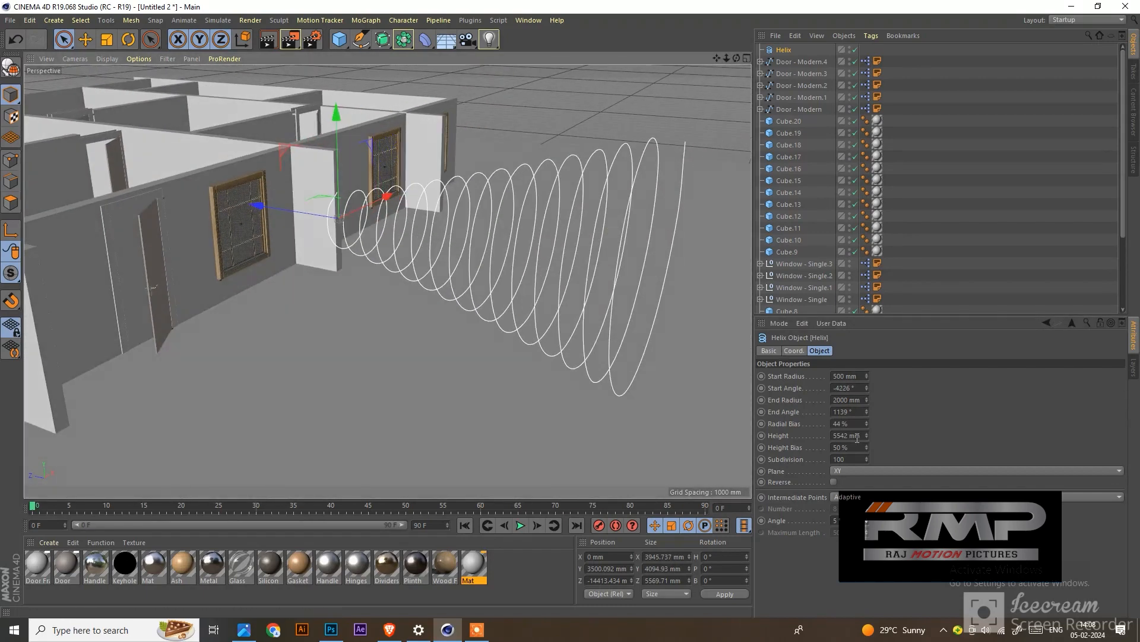
pyautogui.moveTo(858, 438); pyautogui.dragTo(896, 590)
pyautogui.moveTo(867, 377); pyautogui.dragTo(939, 372)
pyautogui.moveTo(865, 385); pyautogui.dragTo(867, 463)
pyautogui.moveTo(867, 412)
pyautogui.mouseDown()
pyautogui.moveTo(872, 436)
pyautogui.moveTo(861, 407)
pyautogui.mouseUp()
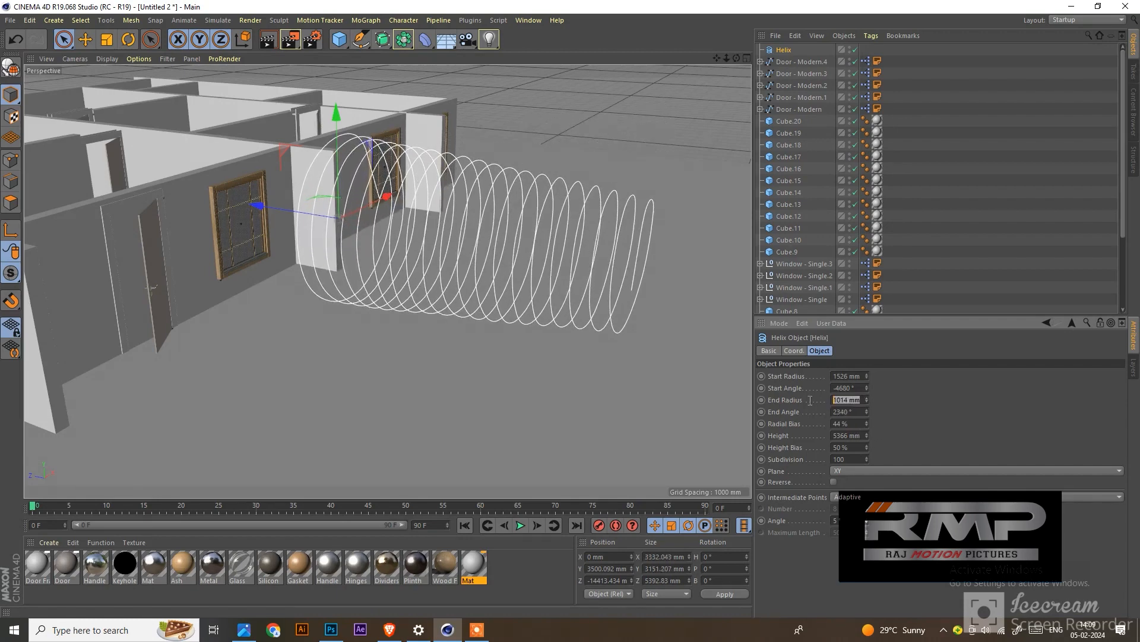
# Step: Set both the end radius and the start radius of the helix to 500 mm
pyautogui.write('500')
pyautogui.press('Return')
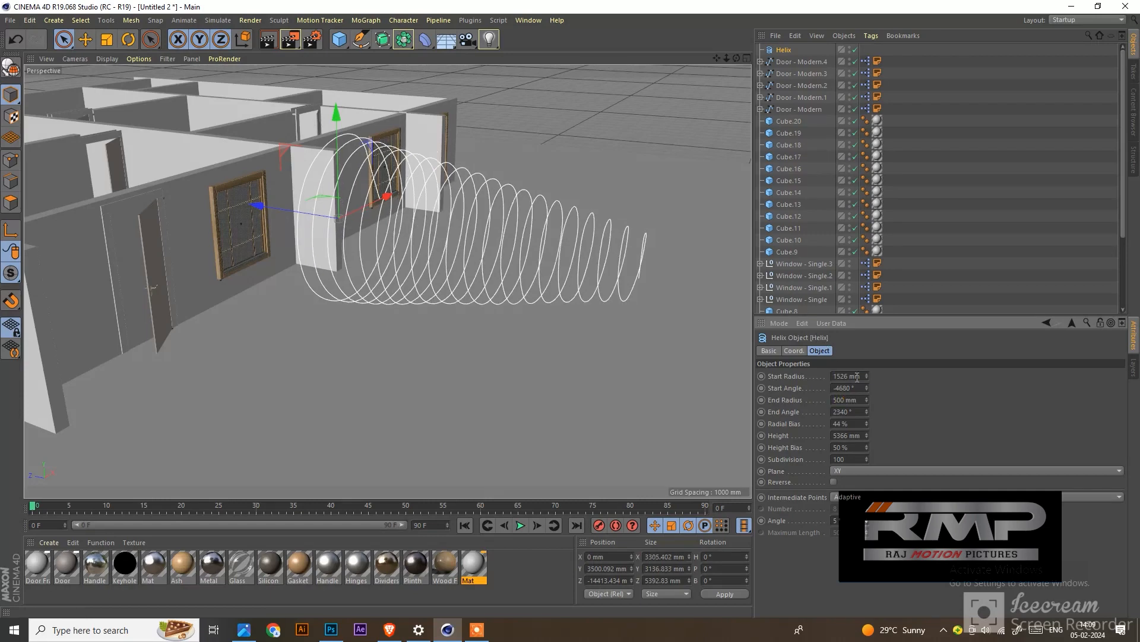
pyautogui.write('500')
pyautogui.press('Return')
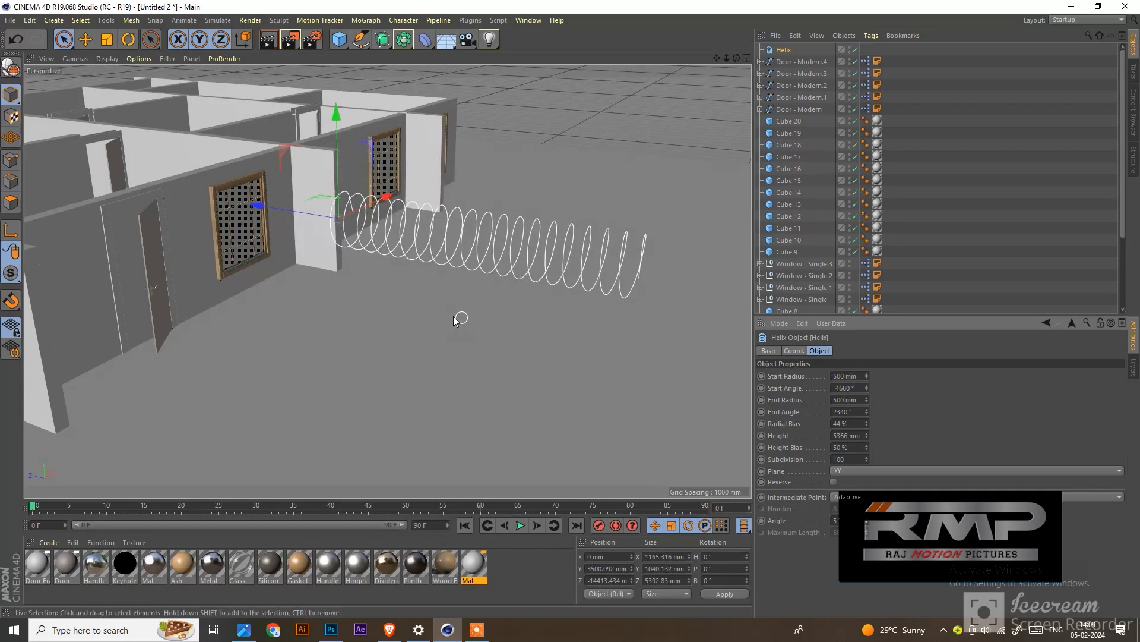
pyautogui.scroll(5, 469, 279)
pyautogui.keyDown('alt'); pyautogui.moveTo(481, 242); pyautogui.dragTo(374, 208); pyautogui.keyUp('alt')
pyautogui.keyDown('alt'); pyautogui.moveTo(514, 240); pyautogui.dragTo(276, 199, button='right'); pyautogui.keyUp('alt')
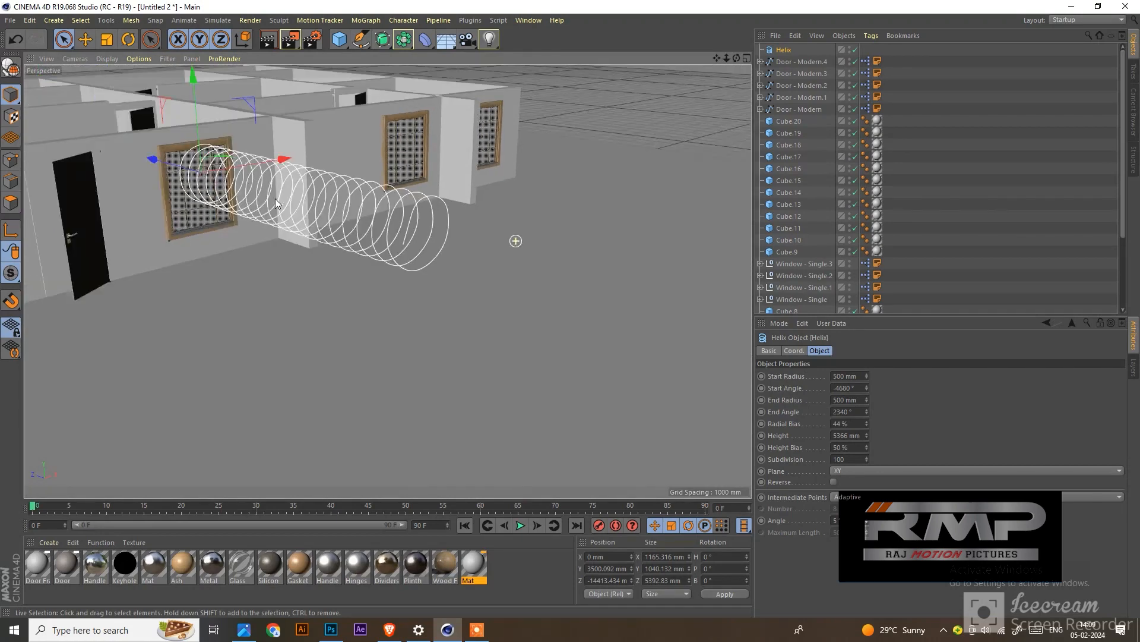
pyautogui.scroll(3, 275, 199)
pyautogui.click(386, 46)
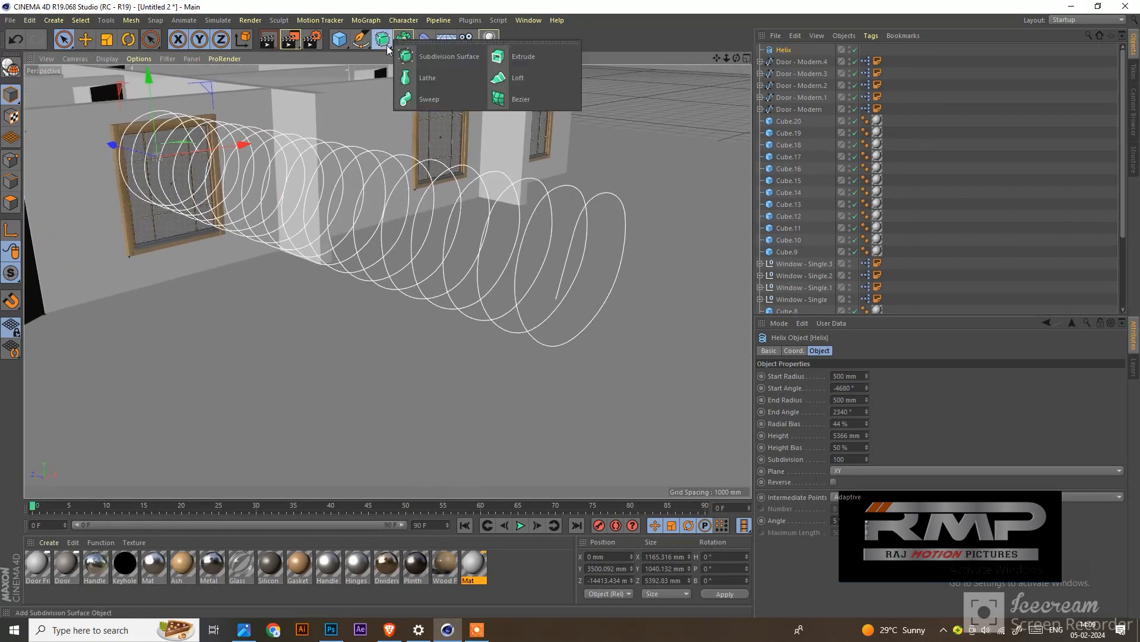
pyautogui.press('Escape')
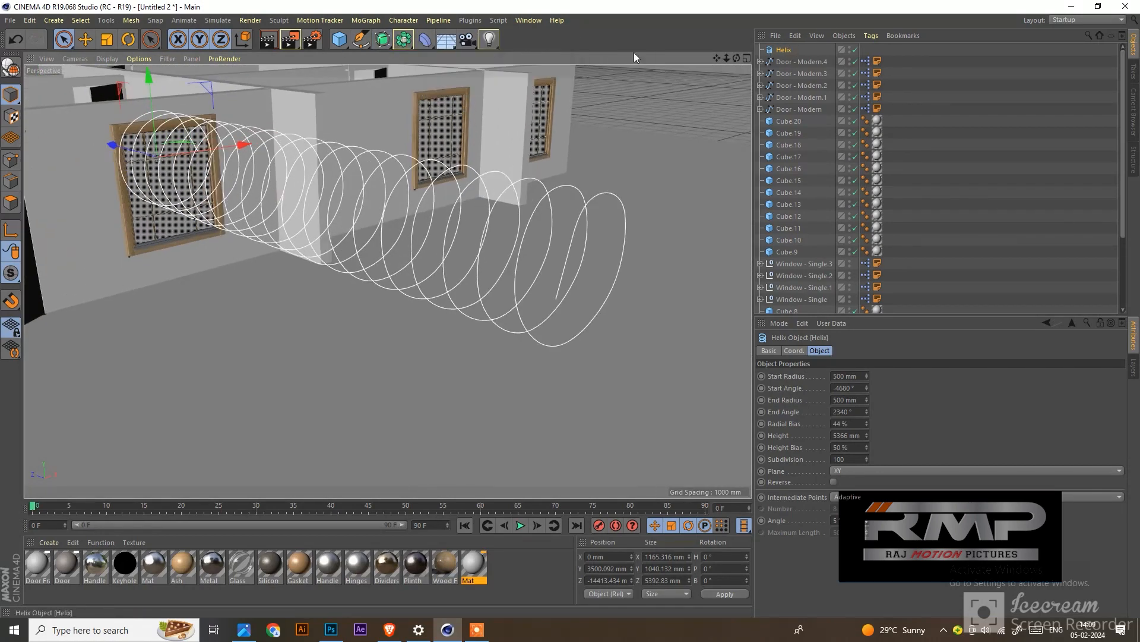
pyautogui.moveTo(390, 48); pyautogui.dragTo(416, 98)
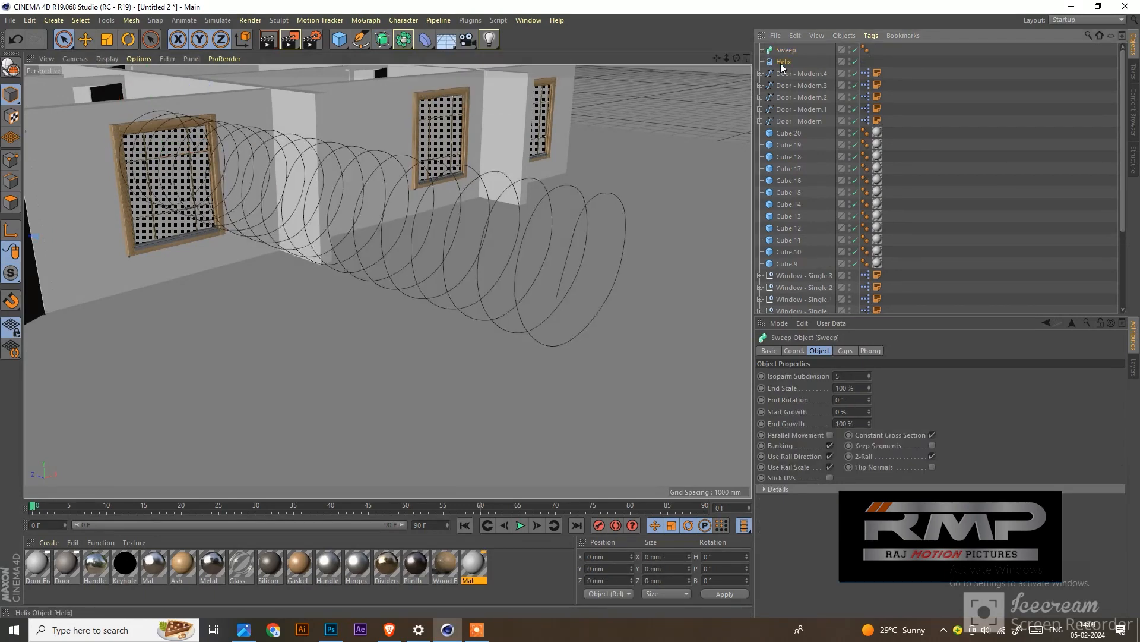
pyautogui.moveTo(782, 55); pyautogui.dragTo(784, 49)
pyautogui.scroll(3, 659, 183)
pyautogui.click(785, 63)
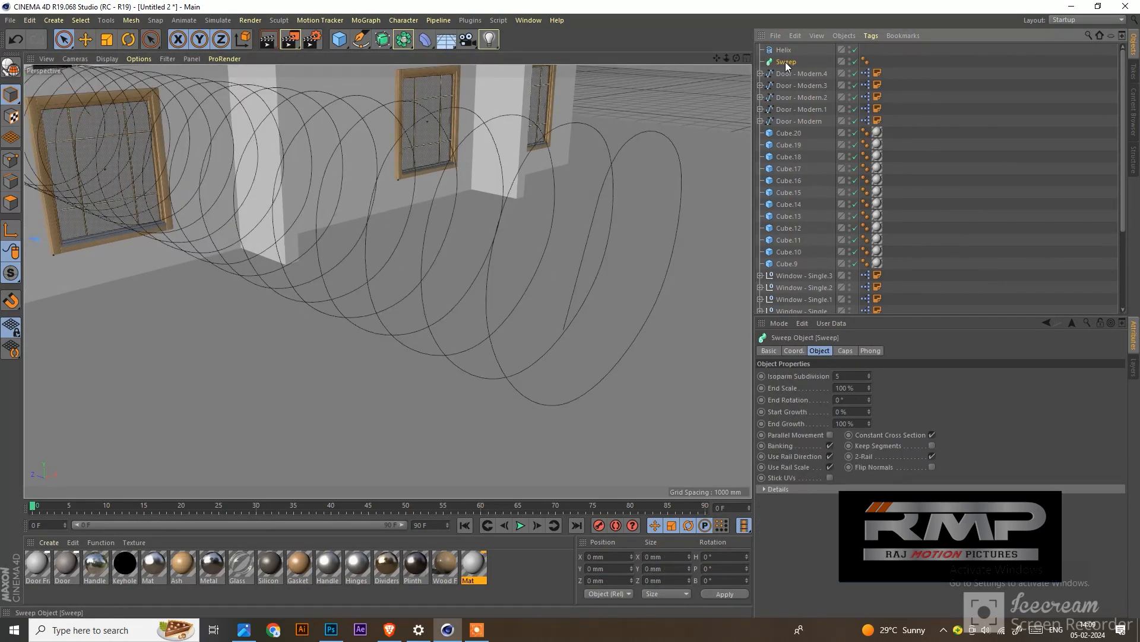
pyautogui.press('Delete')
# Step: Add a circle spline and place it beside the helix at about X 2052 mm, Y 2657 mm, Z -16313 mm
pyautogui.click(782, 54)
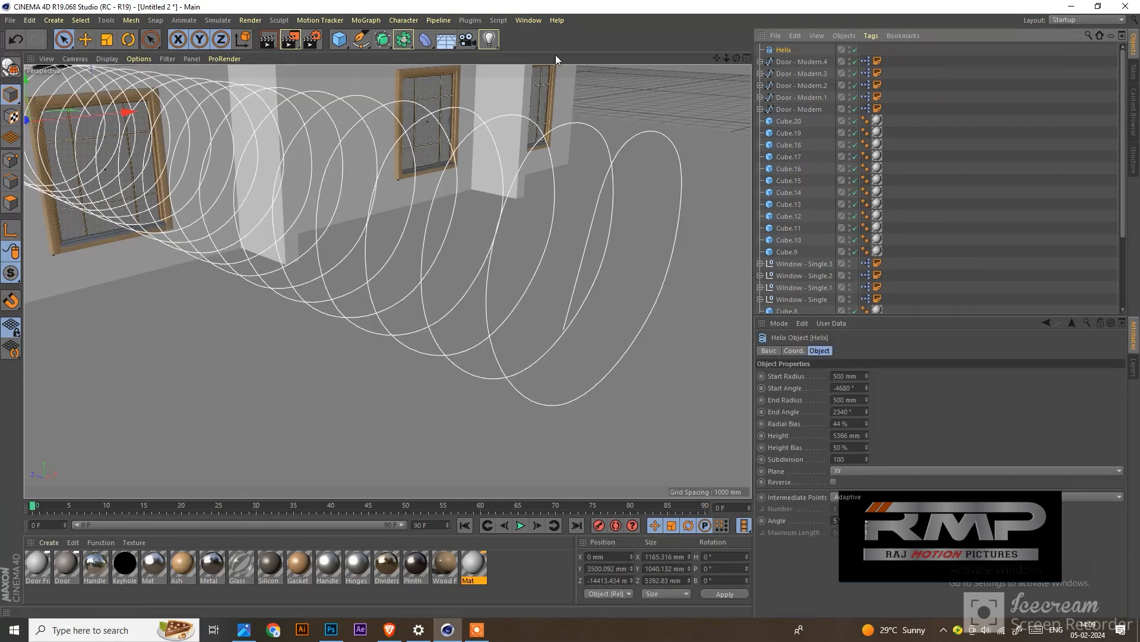
pyautogui.click(360, 39)
pyautogui.click(484, 77)
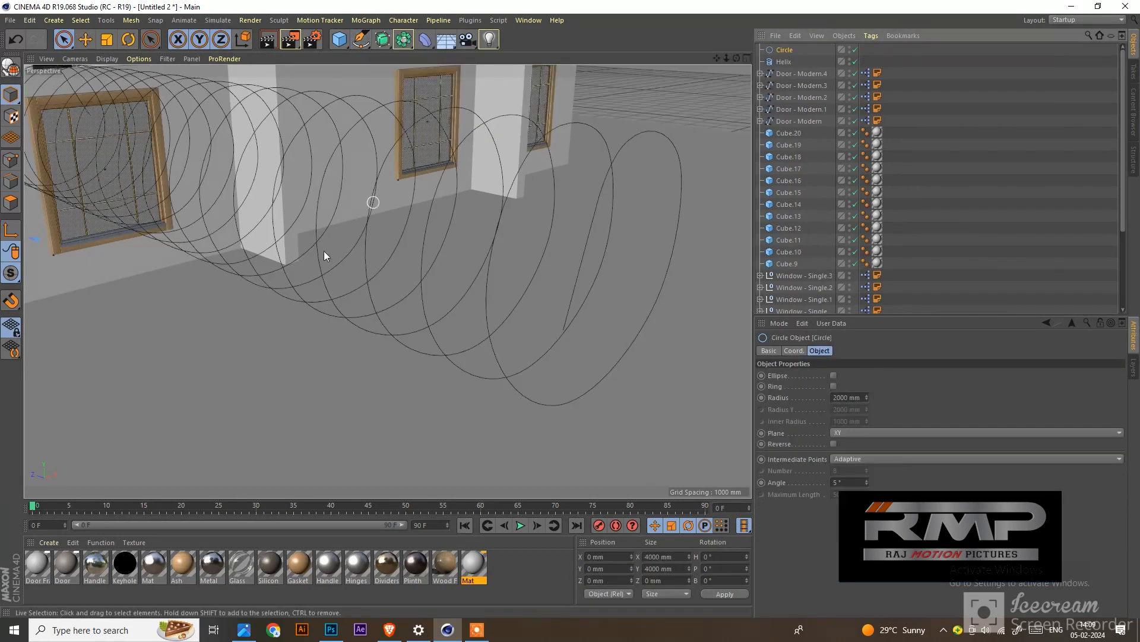
pyautogui.scroll(-5, 311, 350)
pyautogui.moveTo(31, 259); pyautogui.dragTo(226, 375)
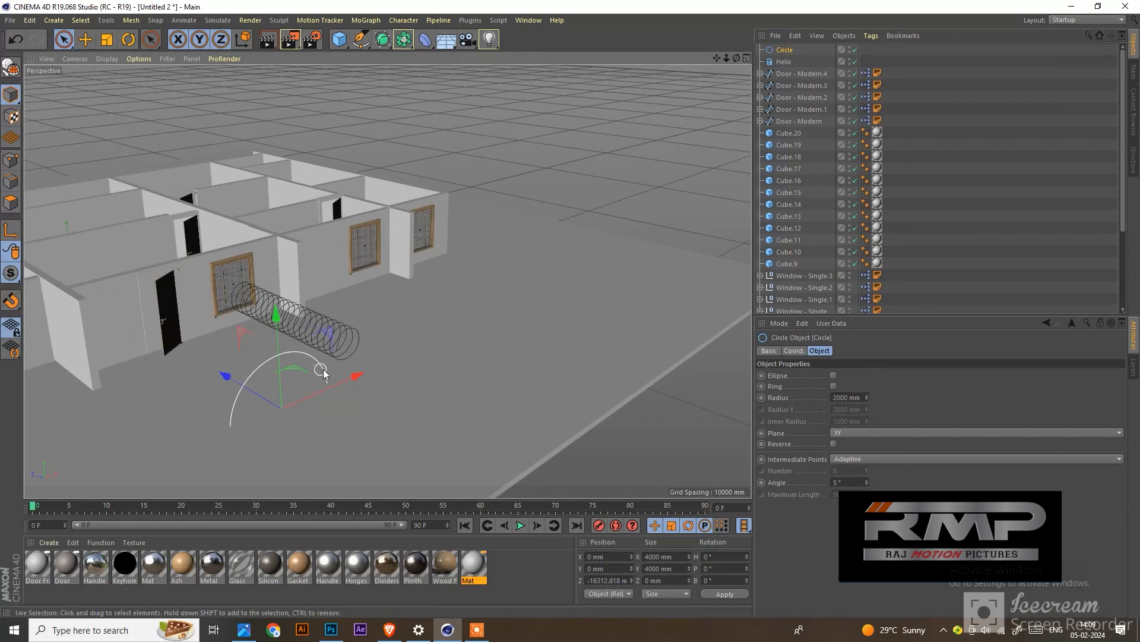
pyautogui.moveTo(356, 375); pyautogui.dragTo(403, 355)
pyautogui.click(323, 293)
pyautogui.click(788, 51)
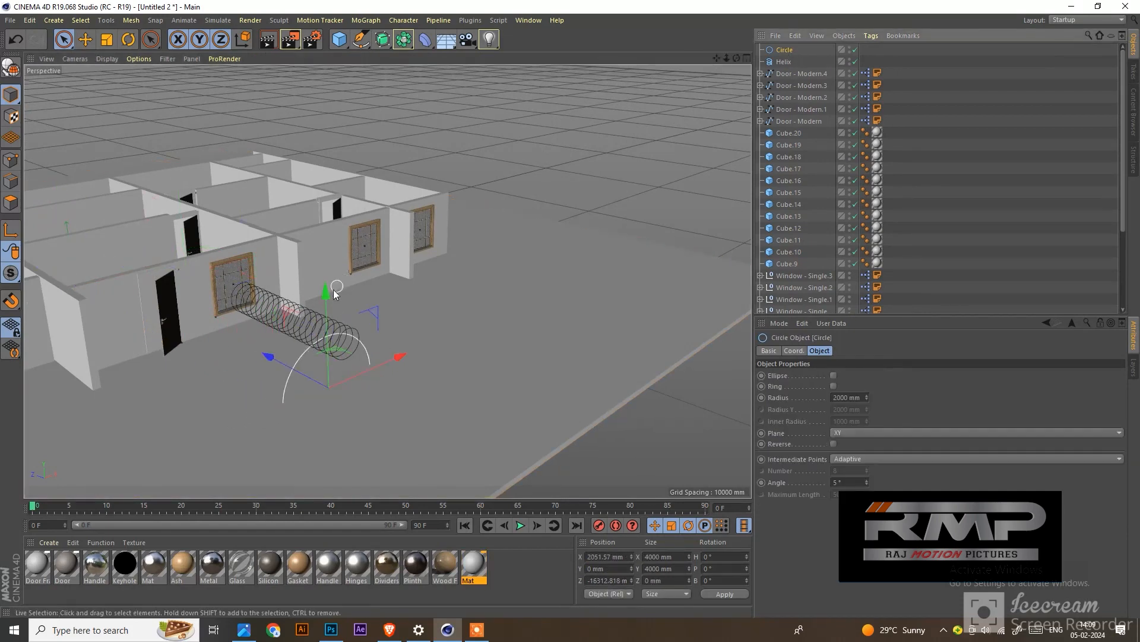
pyautogui.scroll(4, 318, 220)
# Step: Scale the circle to about 196 mm across and move it to the helix's outer end at about Y 2244 mm, Z -18148 mm
pyautogui.click(107, 41)
pyautogui.scroll(-3, 364, 314)
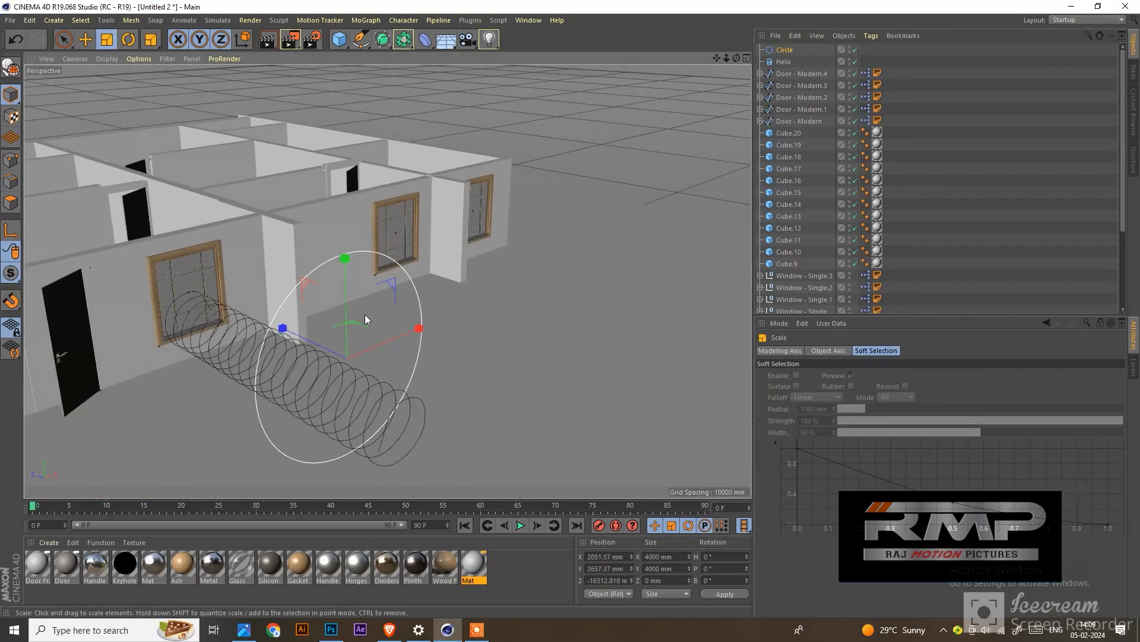
pyautogui.moveTo(365, 314); pyautogui.dragTo(238, 314)
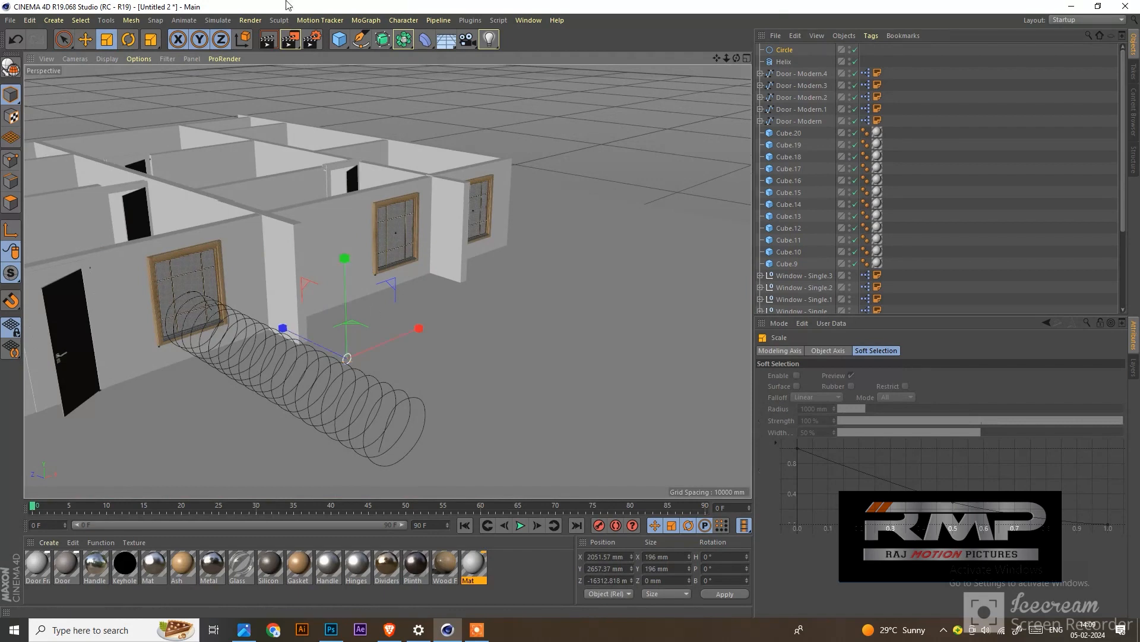
pyautogui.click(66, 45)
pyautogui.moveTo(344, 259); pyautogui.dragTo(344, 280)
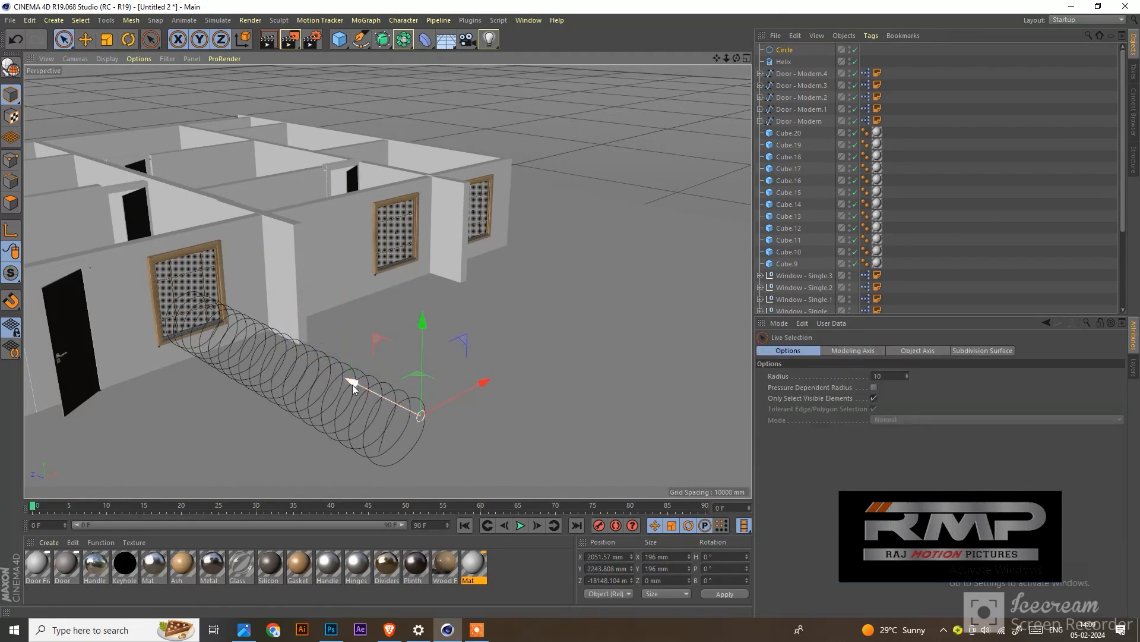
# Step: Move the circle onto the helix's outer end at about X 419 mm, Y 2723 mm
pyautogui.keyDown('alt'); pyautogui.moveTo(352, 383); pyautogui.dragTo(471, 343); pyautogui.keyUp('alt')
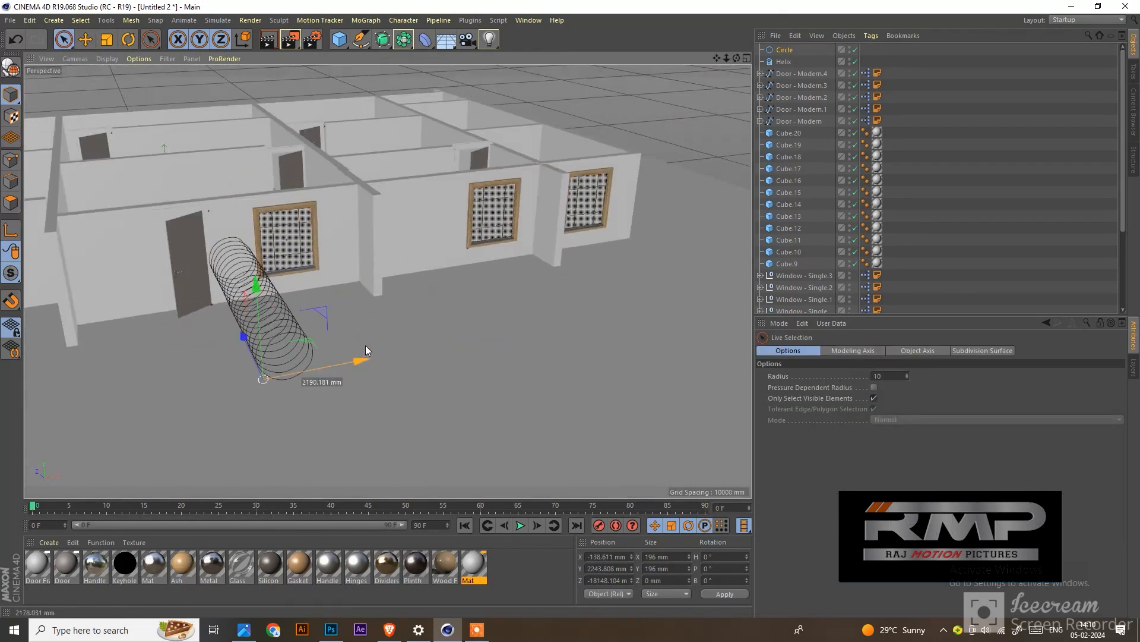
pyautogui.scroll(3, 280, 387)
pyautogui.moveTo(366, 346); pyautogui.dragTo(357, 371)
pyautogui.moveTo(386, 208); pyautogui.dragTo(386, 142)
# Step: Add a Sweep object and nest the circle and helix splines inside it
pyautogui.moveTo(388, 48); pyautogui.dragTo(457, 95)
pyautogui.click(784, 72)
pyautogui.keyDown('ctrl'); pyautogui.click(785, 62); pyautogui.keyUp('ctrl')
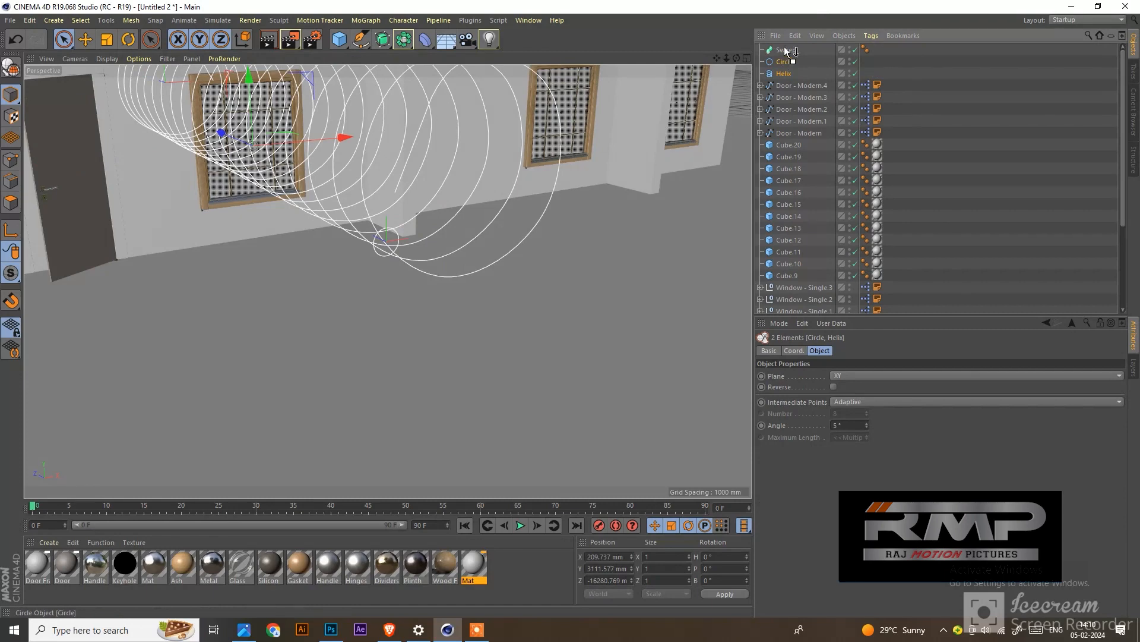
pyautogui.moveTo(785, 51); pyautogui.dragTo(786, 52)
# Step: Reduce the swept circle's radius to 60 mm to thin the coil
pyautogui.scroll(-3, 488, 249)
pyautogui.keyDown('alt'); pyautogui.moveTo(410, 213); pyautogui.dragTo(506, 226); pyautogui.keyUp('alt')
pyautogui.scroll(-1, 506, 226)
pyautogui.scroll(4, 149, 171)
pyautogui.click(789, 64)
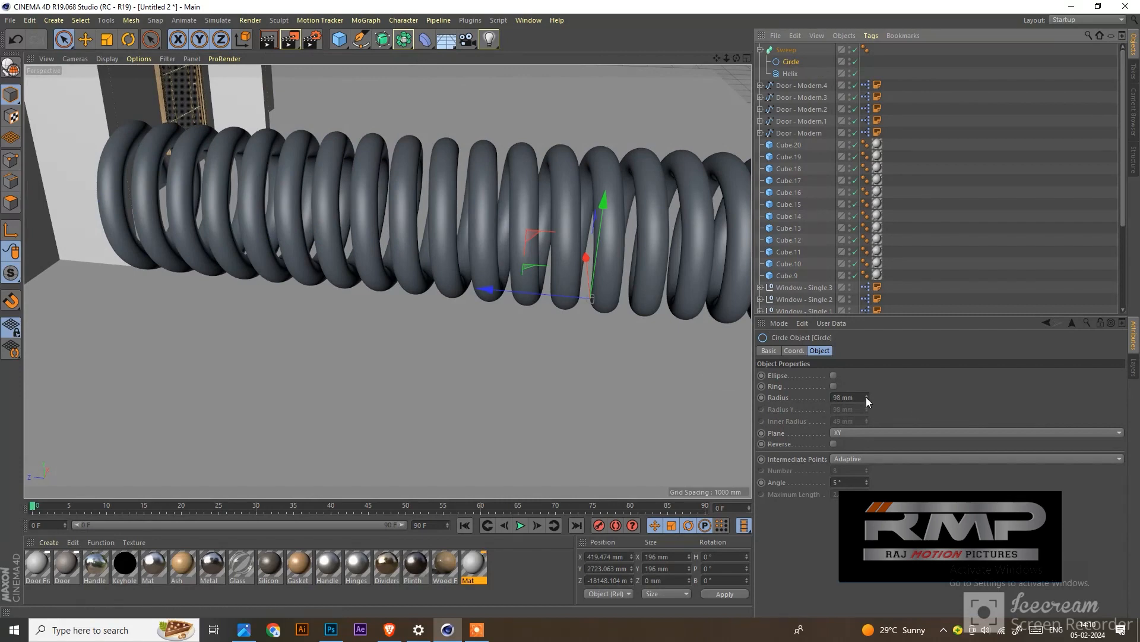
pyautogui.moveTo(866, 397); pyautogui.dragTo(866, 420)
pyautogui.scroll(-3, 387, 285)
pyautogui.scroll(-3, 387, 284)
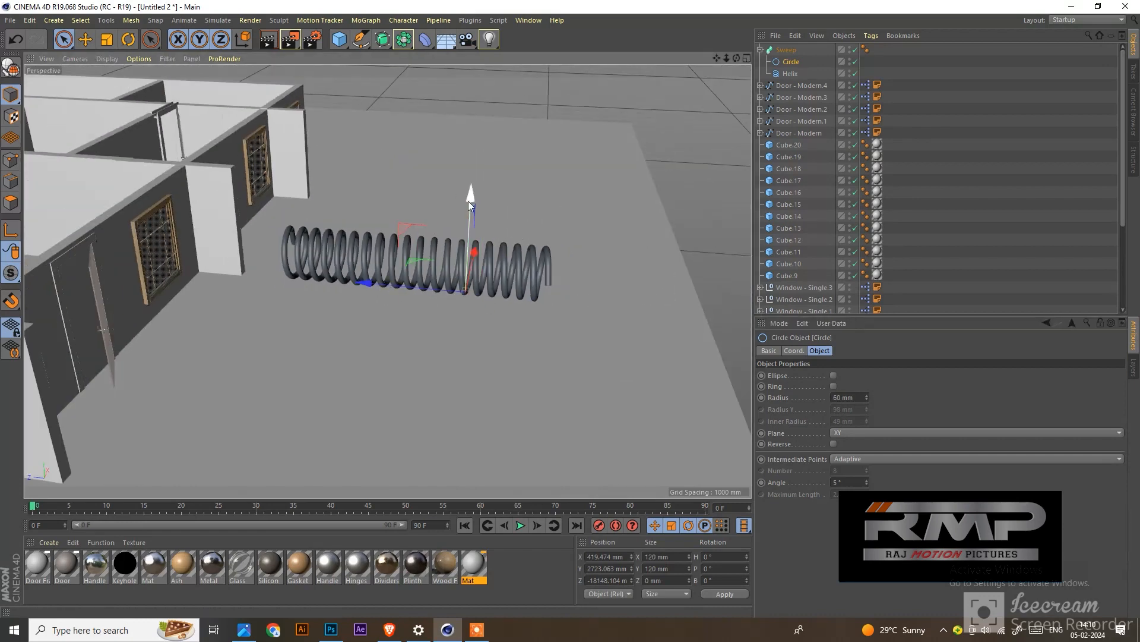
# Step: Move the whole Sweep in front of the building to about Y -973 mm, Z -1674 mm
pyautogui.click(786, 50)
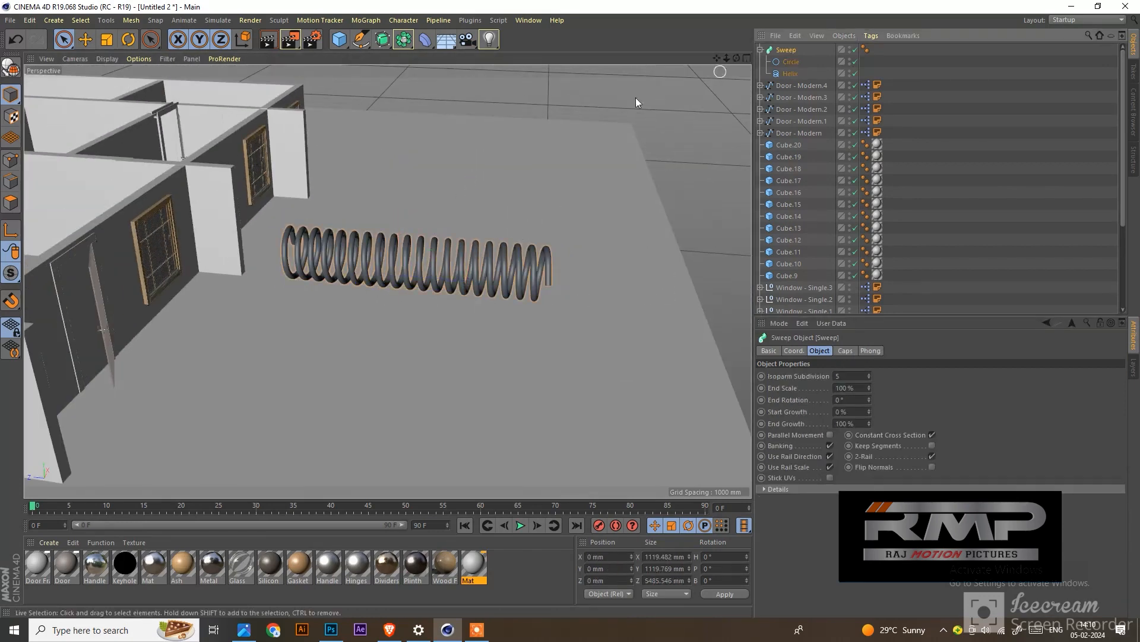
pyautogui.click(67, 36)
pyautogui.scroll(-3, 453, 309)
pyautogui.keyDown('alt'); pyautogui.moveTo(453, 309); pyautogui.dragTo(407, 276); pyautogui.keyUp('alt')
pyautogui.click(407, 276)
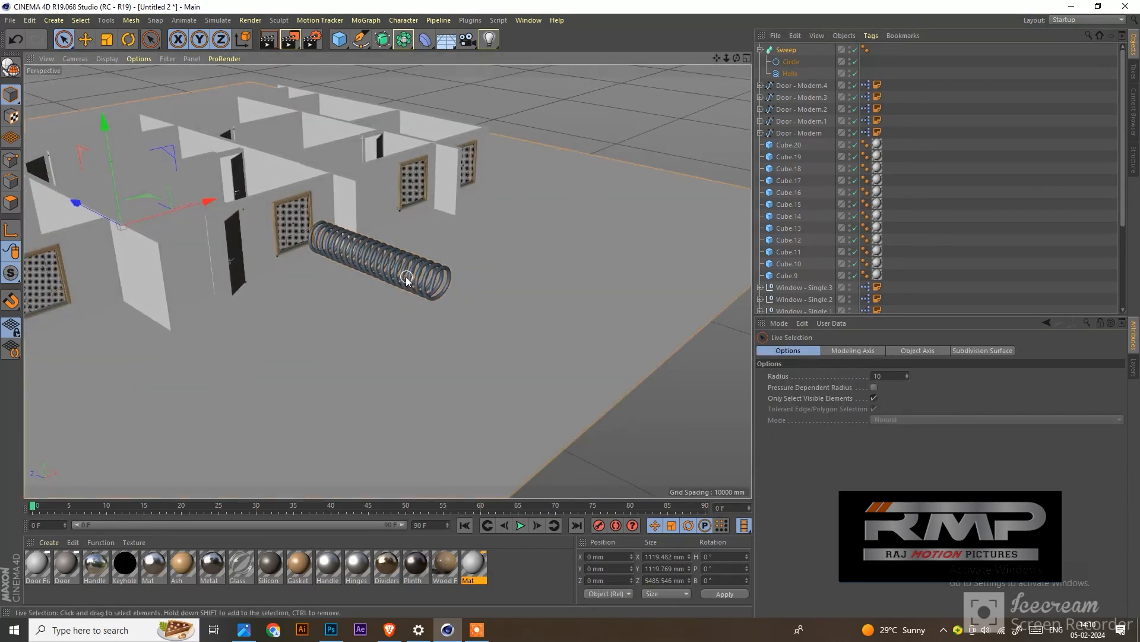
pyautogui.click(786, 50)
pyautogui.moveTo(106, 125); pyautogui.dragTo(121, 195)
pyautogui.scroll(2, 505, 267)
pyautogui.keyDown('alt'); pyautogui.moveTo(606, 283); pyautogui.dragTo(579, 272); pyautogui.keyUp('alt')
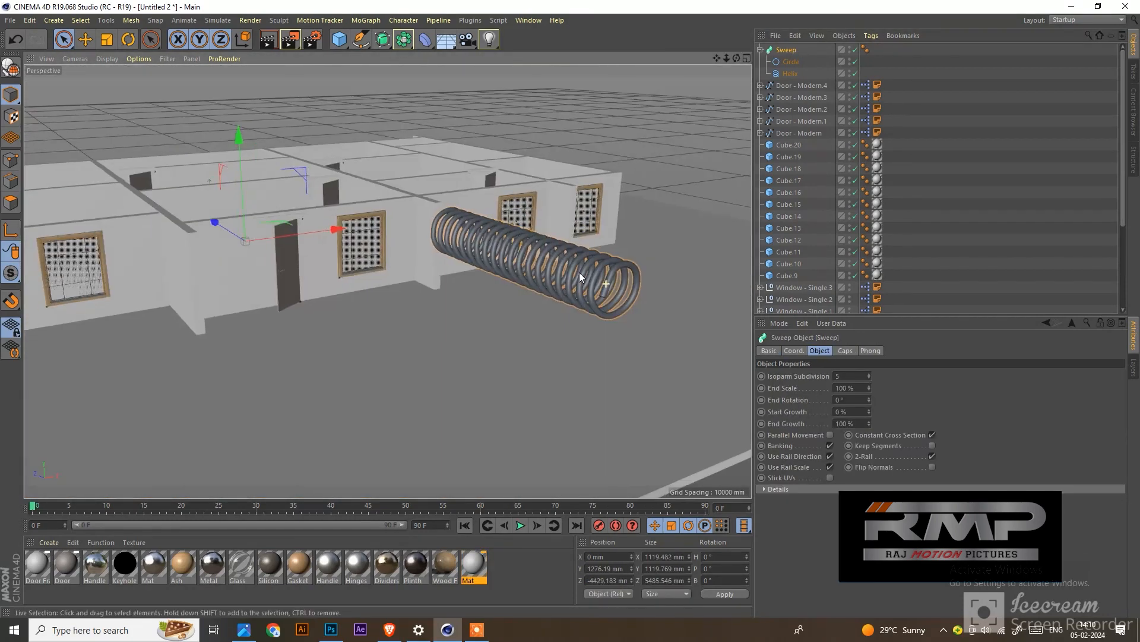
pyautogui.moveTo(243, 140); pyautogui.dragTo(236, 211)
pyautogui.moveTo(224, 270)
pyautogui.mouseDown()
pyautogui.moveTo(210, 255)
pyautogui.moveTo(220, 255)
pyautogui.mouseUp()
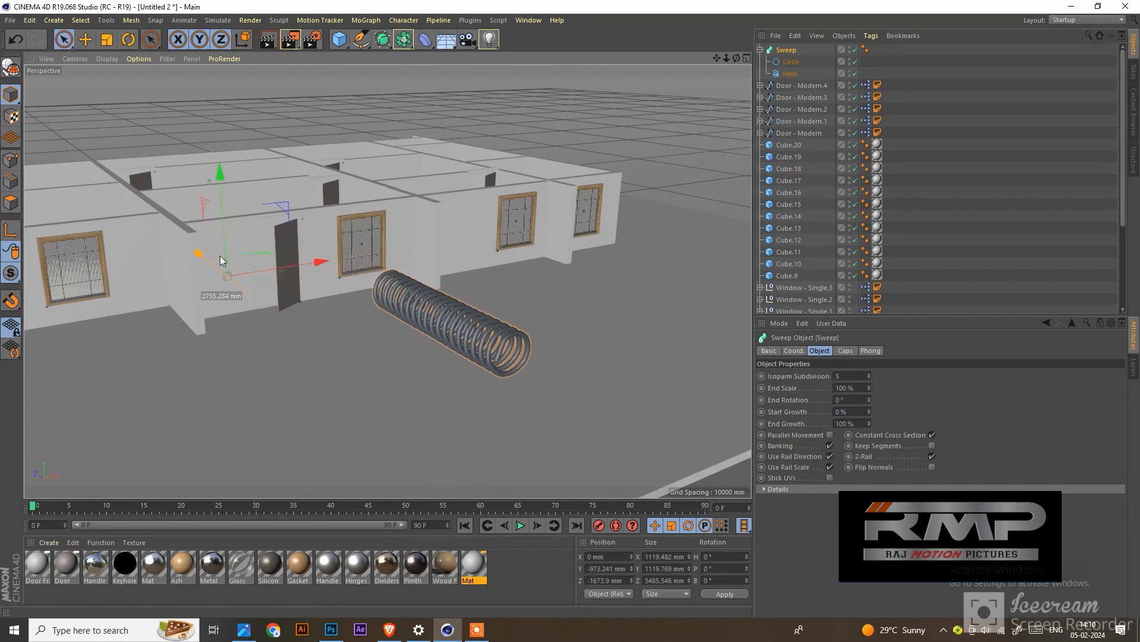
# Step: Adjust the helix to start radius 516 mm, end radius 474 mm, end angle 3136°, radial bias 44% and height 4102 mm
pyautogui.scroll(2, 494, 331)
pyautogui.keyDown('alt'); pyautogui.moveTo(494, 331); pyautogui.dragTo(704, 200); pyautogui.keyUp('alt')
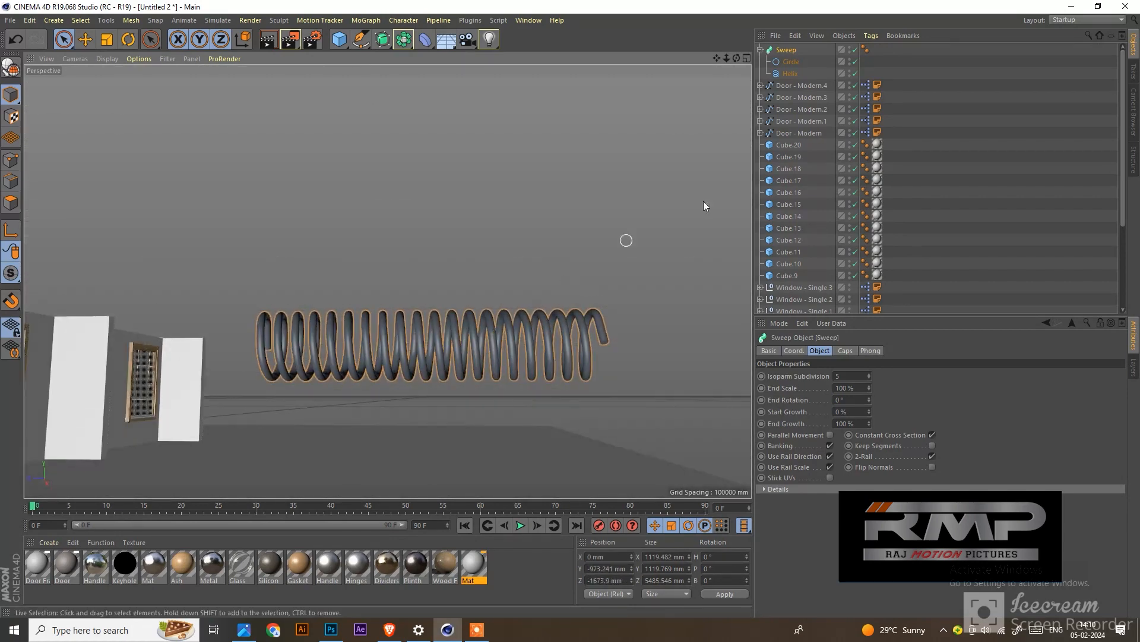
pyautogui.click(789, 73)
pyautogui.click(796, 85)
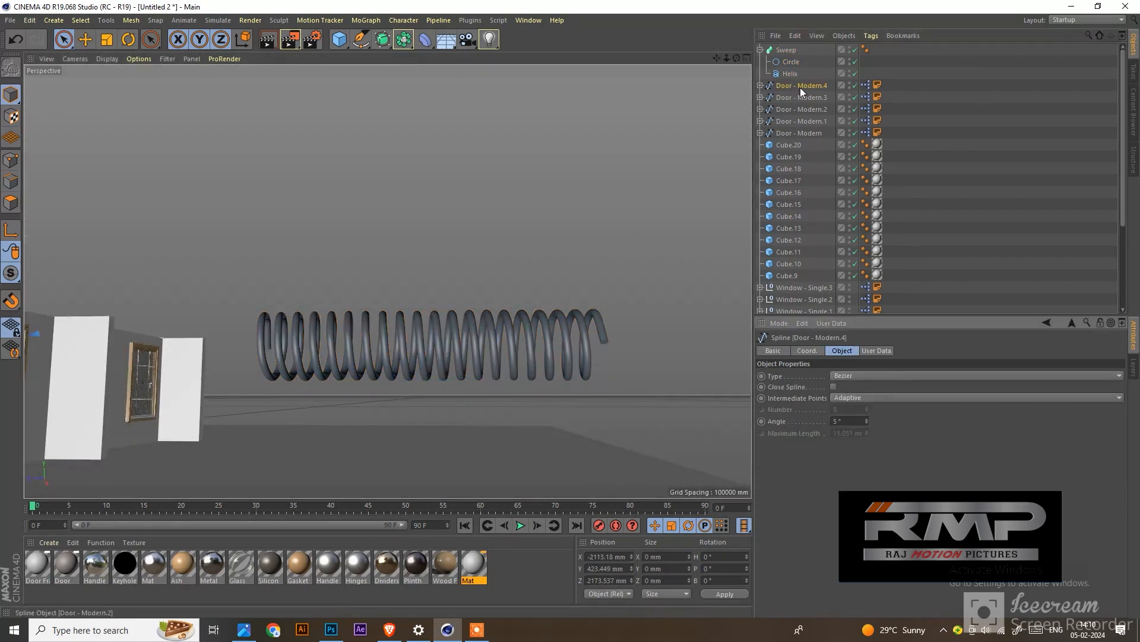
pyautogui.click(788, 74)
pyautogui.moveTo(867, 375); pyautogui.dragTo(854, 506)
pyautogui.moveTo(867, 436)
pyautogui.mouseDown()
pyautogui.moveTo(855, 436)
pyautogui.moveTo(878, 436)
pyautogui.moveTo(866, 439)
pyautogui.mouseUp()
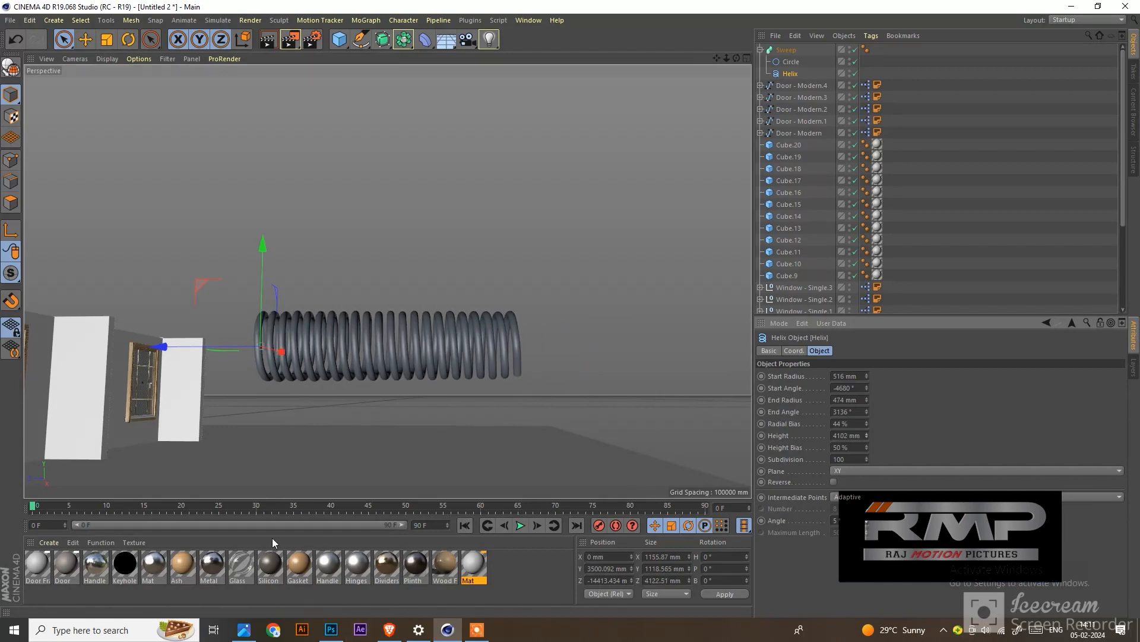
# Step: Apply the metallic Mat material to the swept coil
pyautogui.moveTo(153, 563); pyautogui.dragTo(300, 366)
pyautogui.scroll(-3, 213, 388)
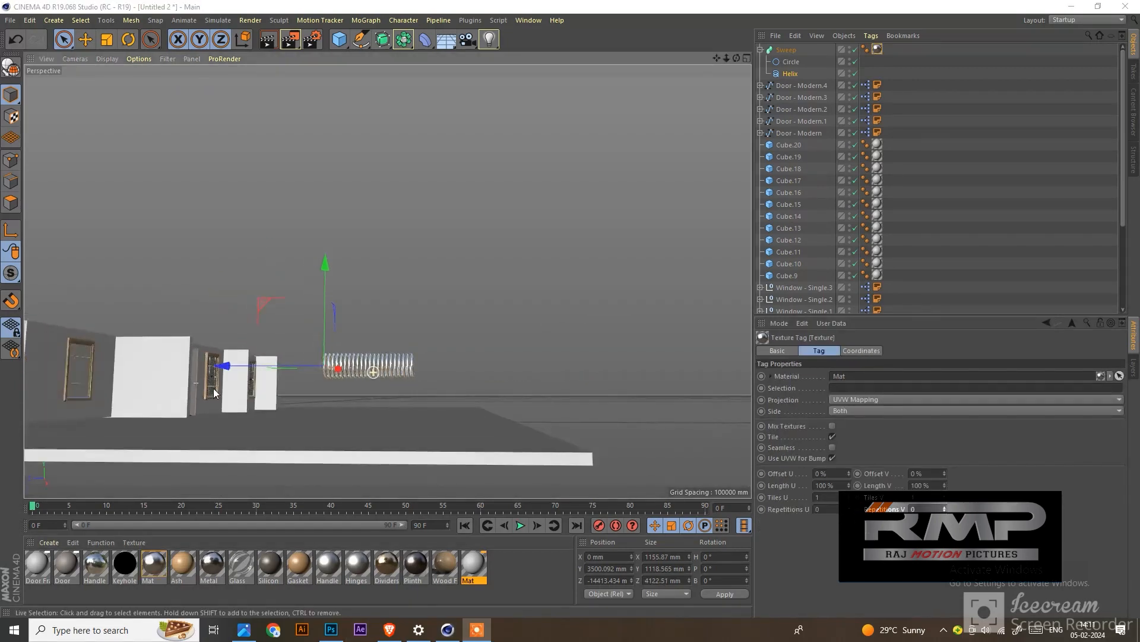
pyautogui.keyDown('alt'); pyautogui.moveTo(212, 387); pyautogui.dragTo(416, 357); pyautogui.keyUp('alt')
# Step: Collapse the Sweep hierarchy and stand the coil upright with a pitch rotation of 90°
pyautogui.click(769, 52)
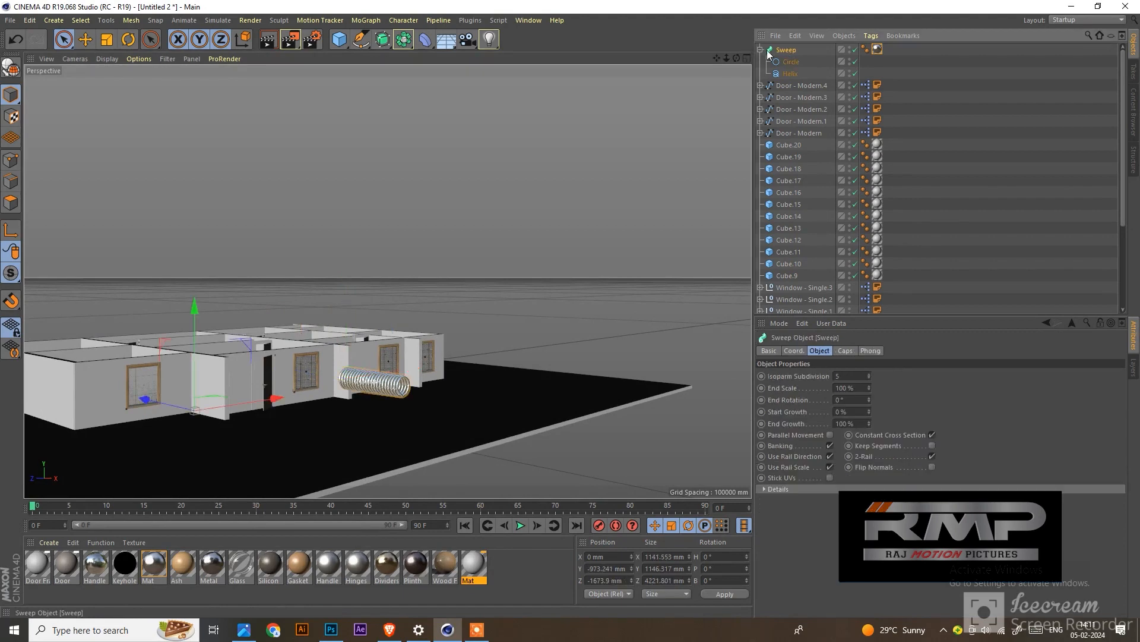
pyautogui.click(760, 50)
pyautogui.click(128, 39)
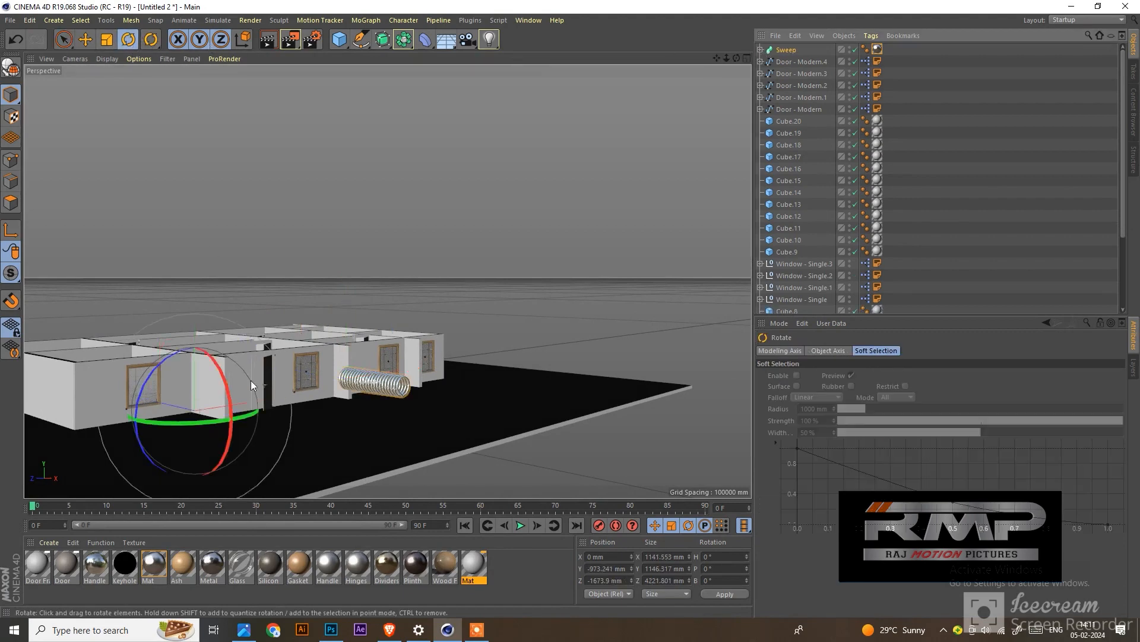
pyautogui.moveTo(232, 397); pyautogui.dragTo(249, 332)
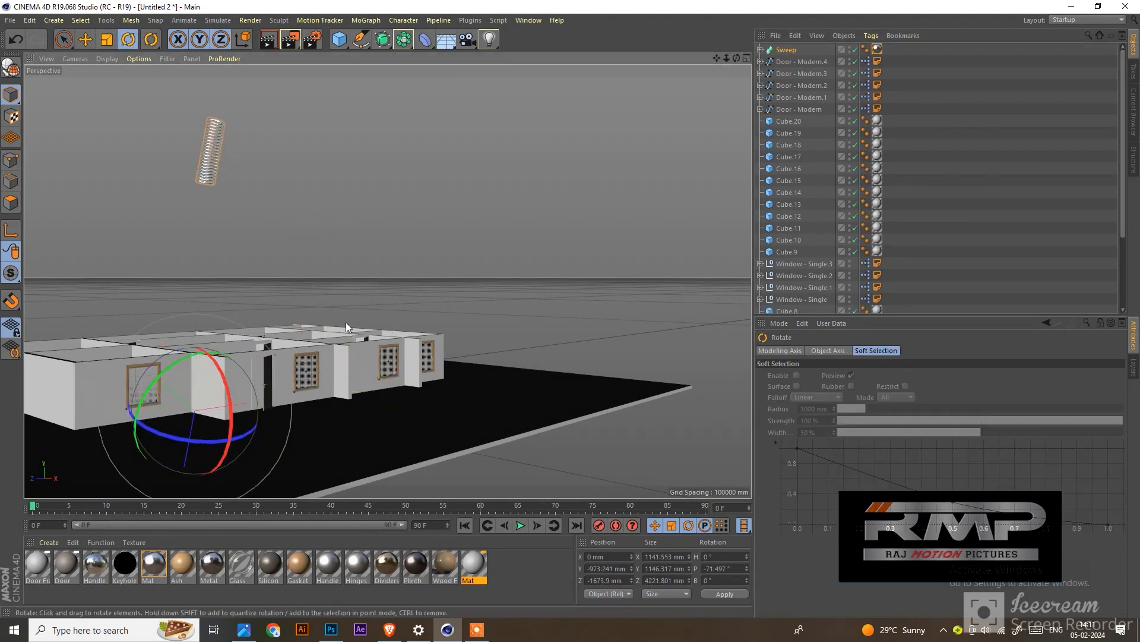
pyautogui.click(783, 51)
pyautogui.click(794, 351)
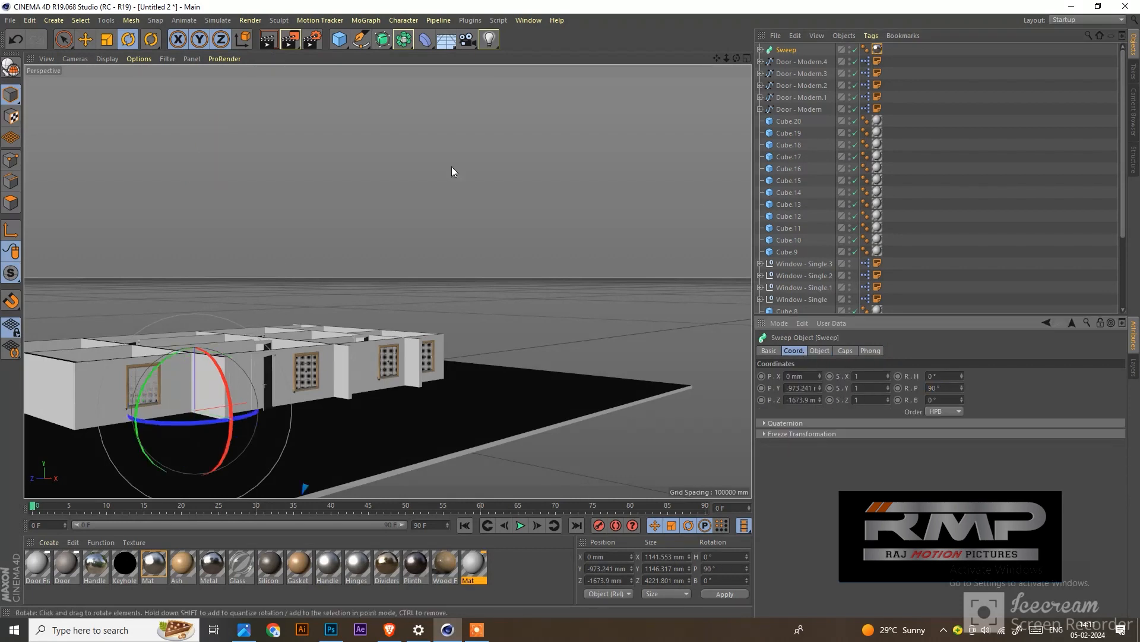
# Step: Raise the upright coil and move it beside the building's front corner, about X -10805 mm, Y 18477 mm, Z -5886 mm
pyautogui.scroll(-6, 287, 301)
pyautogui.click(59, 39)
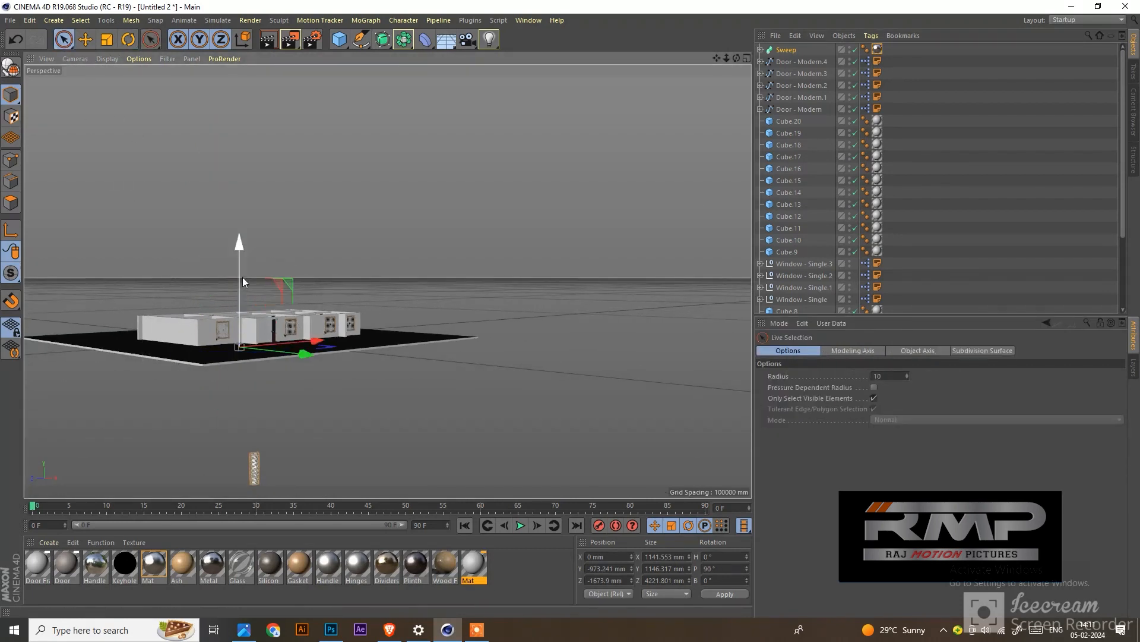
pyautogui.moveTo(242, 277); pyautogui.dragTo(234, 108)
pyautogui.scroll(3, 248, 265)
pyautogui.scroll(2, 248, 265)
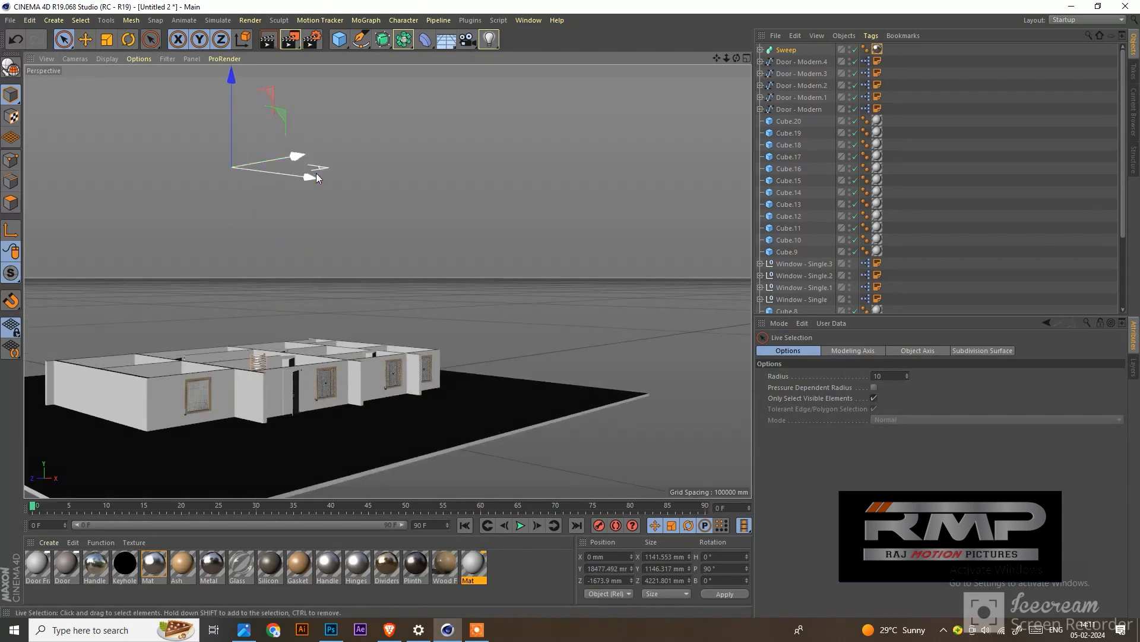
pyautogui.moveTo(280, 178); pyautogui.dragTo(186, 218)
pyautogui.moveTo(145, 137); pyautogui.dragTo(194, 165)
pyautogui.scroll(3, 165, 407)
pyautogui.keyDown('alt'); pyautogui.moveTo(180, 354); pyautogui.dragTo(357, 333); pyautogui.keyUp('alt')
pyautogui.click(782, 51)
pyautogui.scroll(-4, 430, 303)
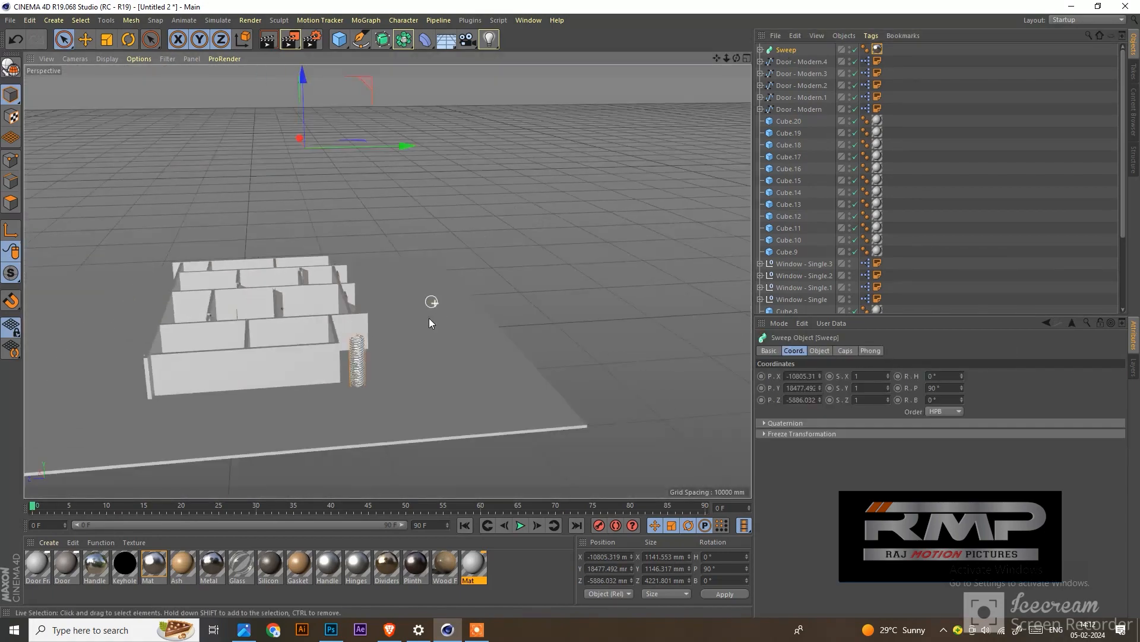
# Step: Fine-tune the coil's position against the building's front corner
pyautogui.moveTo(447, 195); pyautogui.dragTo(434, 197)
pyautogui.scroll(1, 372, 303)
pyautogui.keyDown('alt'); pyautogui.moveTo(408, 365); pyautogui.dragTo(326, 372); pyautogui.keyUp('alt')
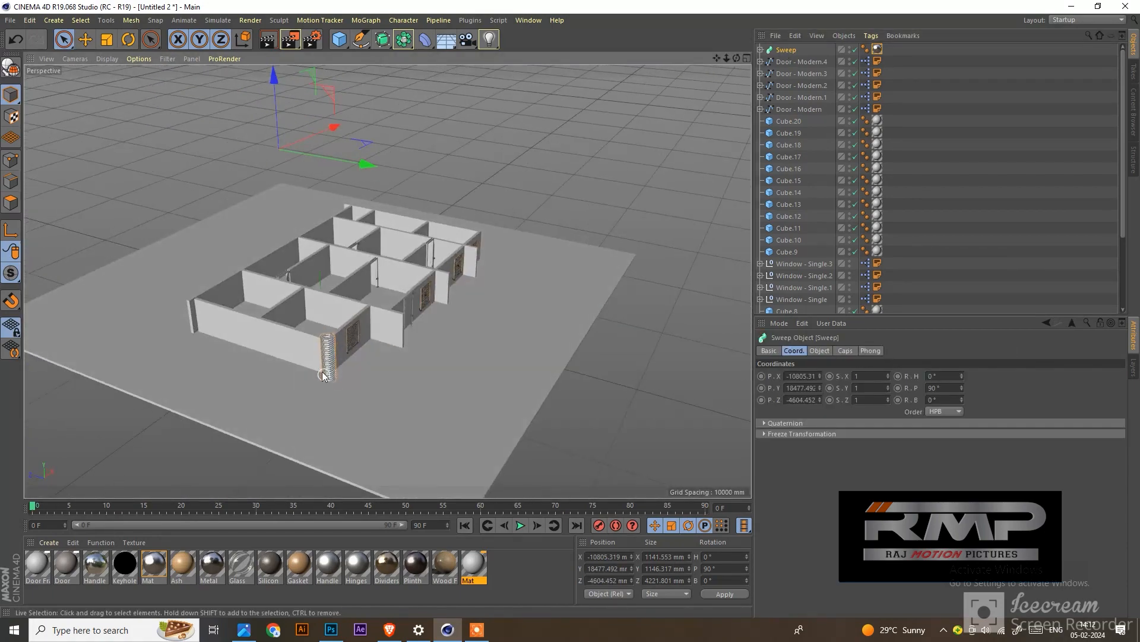
pyautogui.scroll(6, 339, 371)
pyautogui.keyDown('alt'); pyautogui.moveTo(384, 331); pyautogui.dragTo(277, 312); pyautogui.keyUp('alt')
pyautogui.scroll(-8, 349, 365)
pyautogui.moveTo(323, 88); pyautogui.dragTo(323, 89)
# Step: Duplicate the coil to the opposite front corner of the building at about X 15937 mm, Y 18308 mm, Z -6178 mm
pyautogui.moveTo(417, 124); pyautogui.dragTo(728, 159)
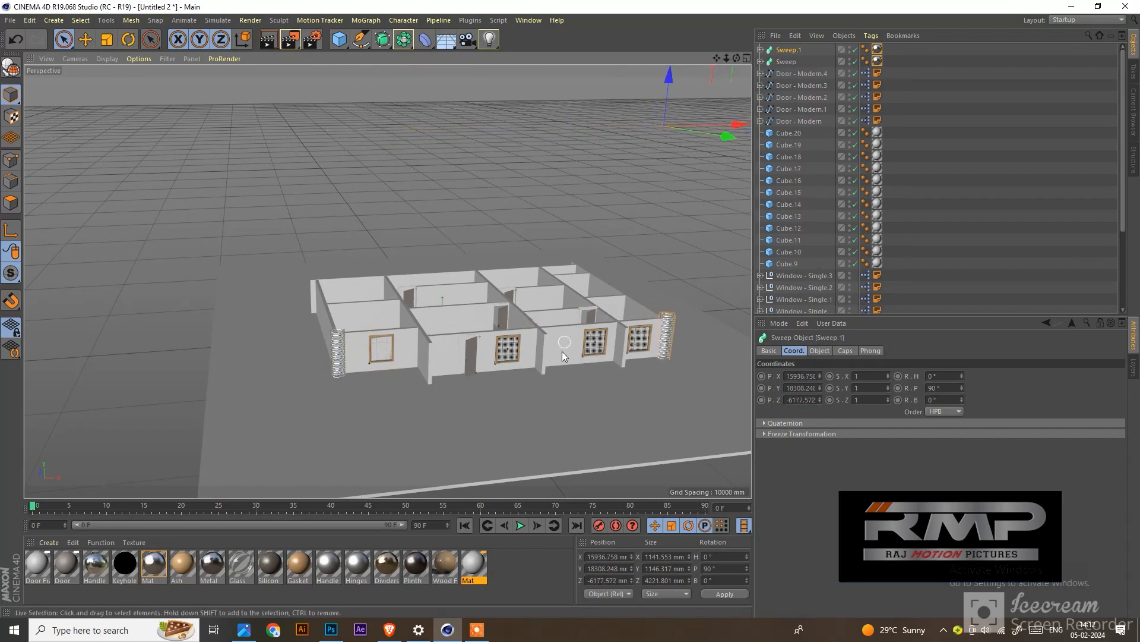
pyautogui.moveTo(565, 342)
pyautogui.keyDown('alt'); pyautogui.mouseDown()
pyautogui.moveTo(554, 318)
pyautogui.moveTo(578, 323)
pyautogui.moveTo(564, 330)
pyautogui.mouseUp(); pyautogui.keyUp('alt')
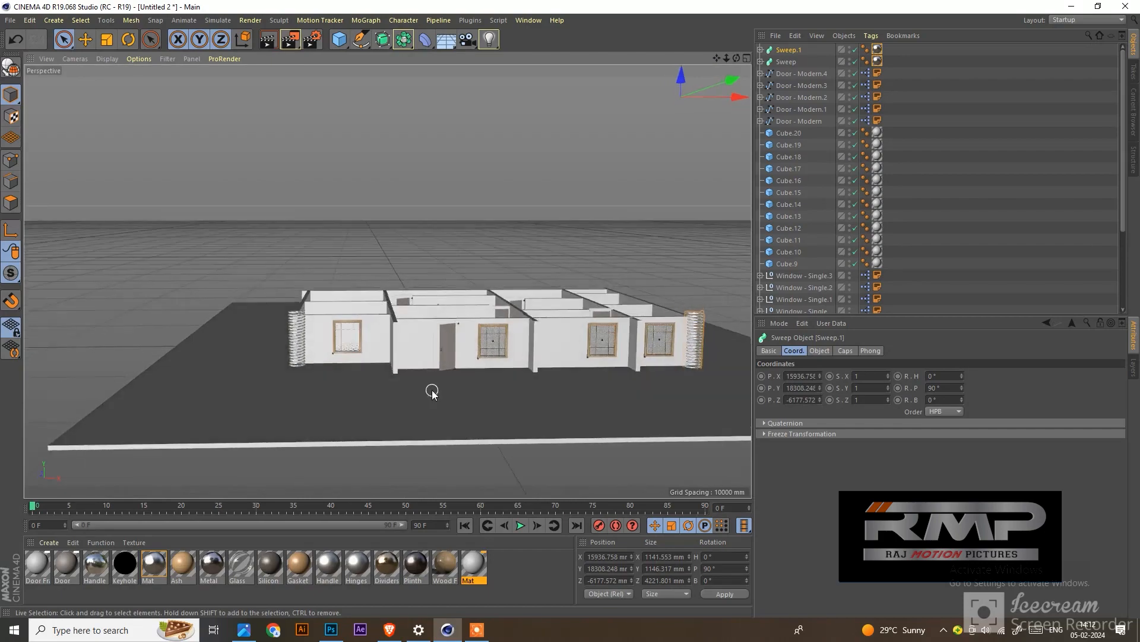
pyautogui.scroll(-3, 436, 390)
# Step: Add a Physical Sky to light the scene around the building
pyautogui.moveTo(445, 44); pyautogui.dragTo(520, 265)
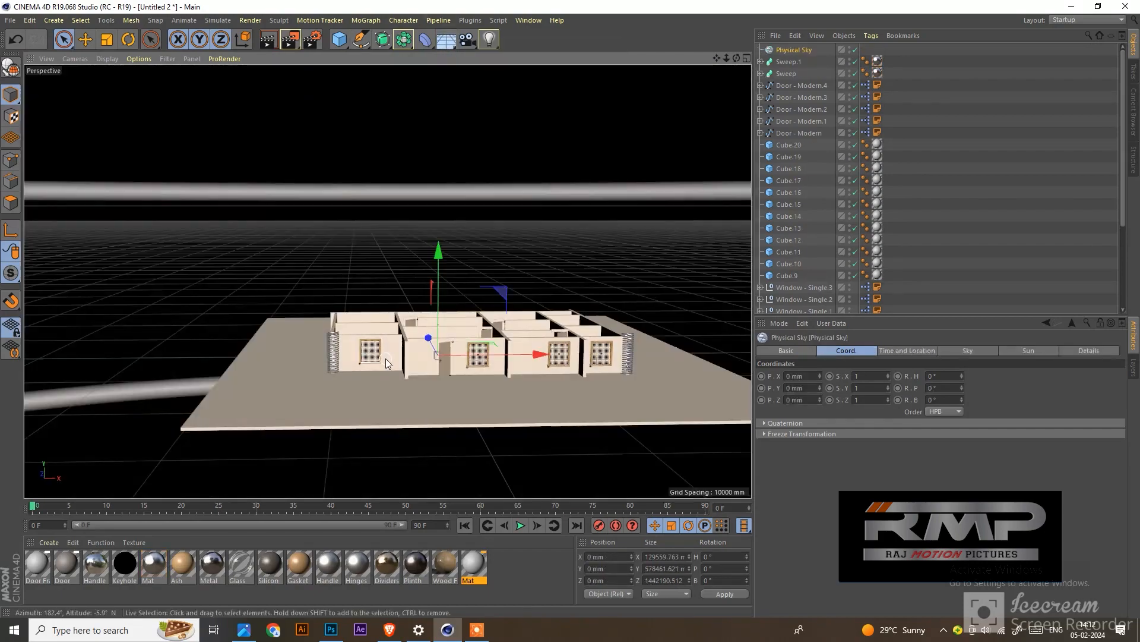
pyautogui.scroll(3, 386, 358)
pyautogui.keyDown('alt'); pyautogui.moveTo(390, 360); pyautogui.dragTo(465, 360); pyautogui.keyUp('alt')
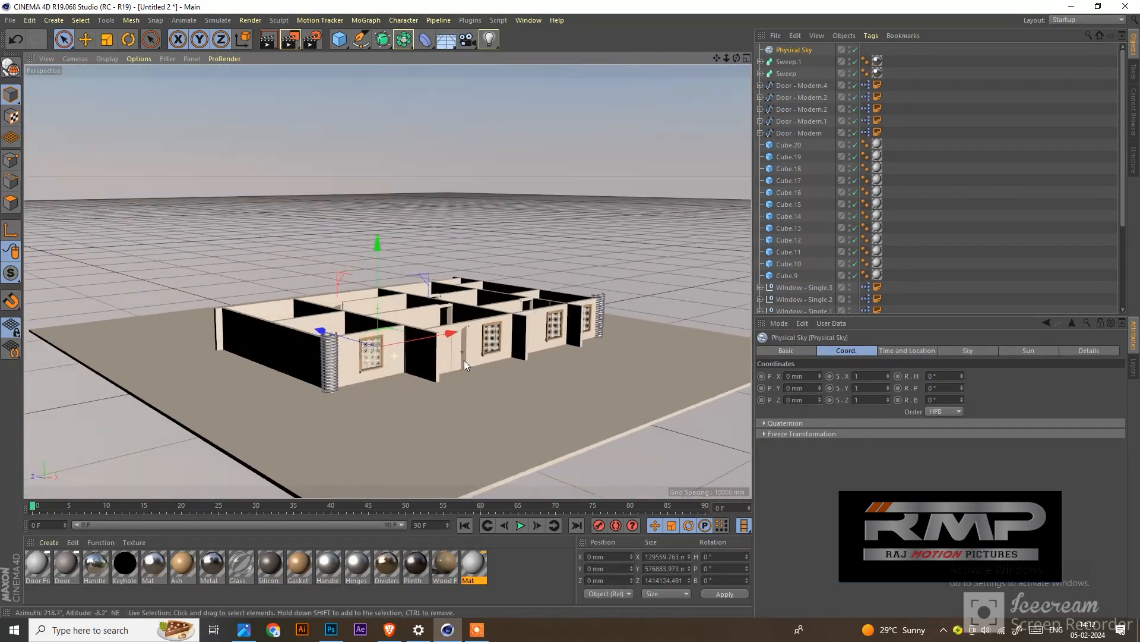
# Step: Render the active view of the building from a distant angle, a closer low angle and a raised angle
pyautogui.click(271, 47)
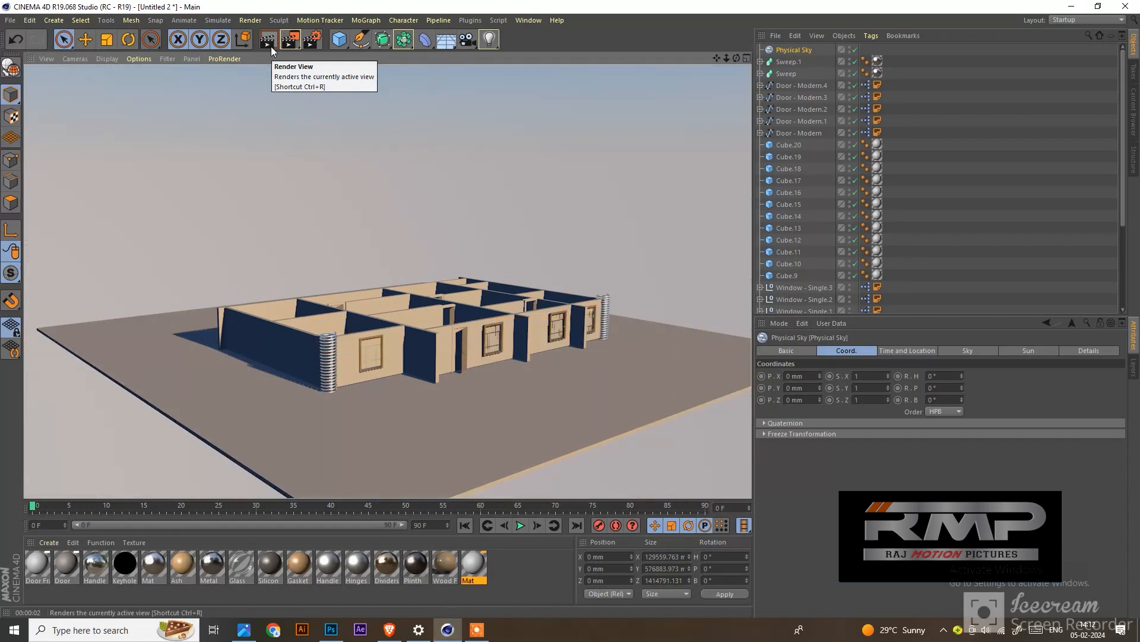
pyautogui.scroll(3, 406, 399)
pyautogui.keyDown('alt'); pyautogui.moveTo(577, 367); pyautogui.dragTo(530, 366); pyautogui.keyUp('alt')
pyautogui.click(267, 45)
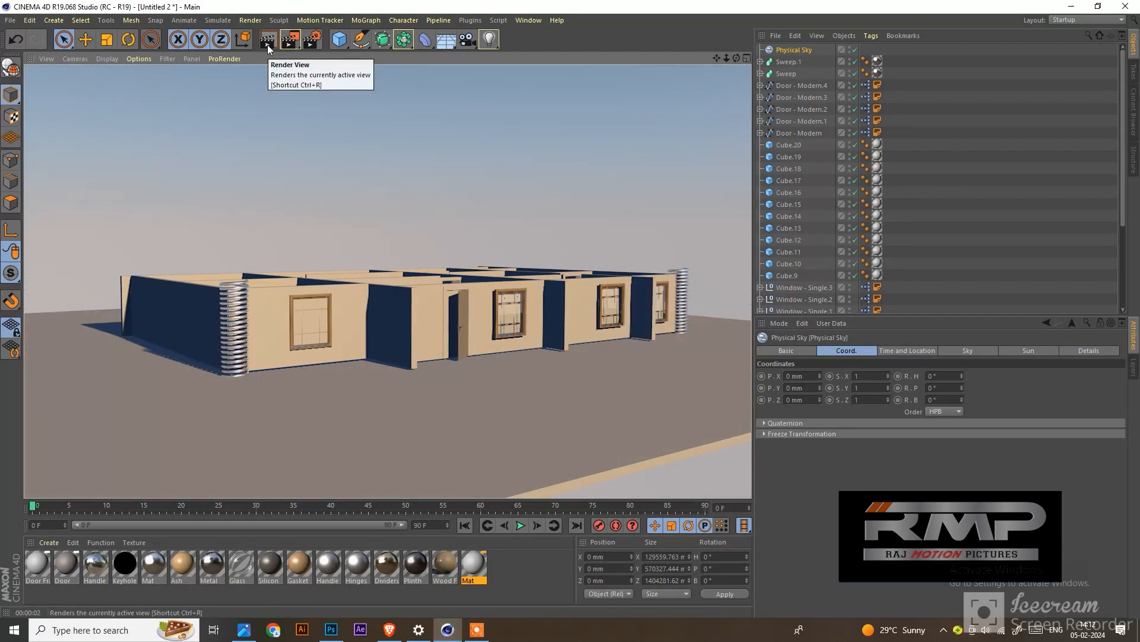
pyautogui.keyDown('alt'); pyautogui.moveTo(493, 267); pyautogui.dragTo(493, 310); pyautogui.keyUp('alt')
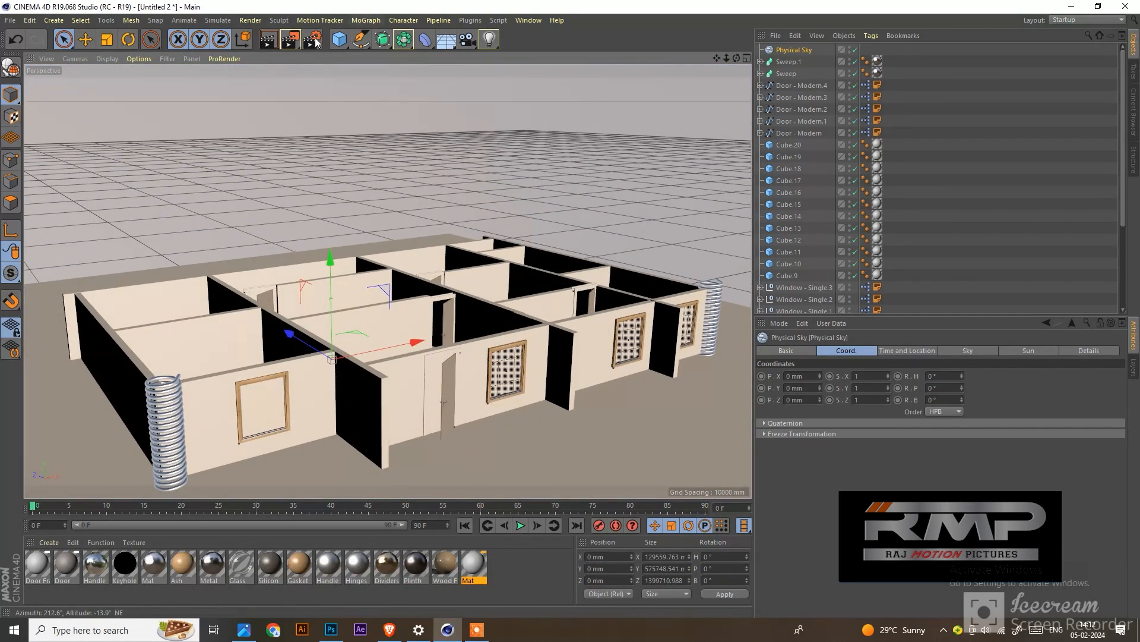
pyautogui.click(272, 41)
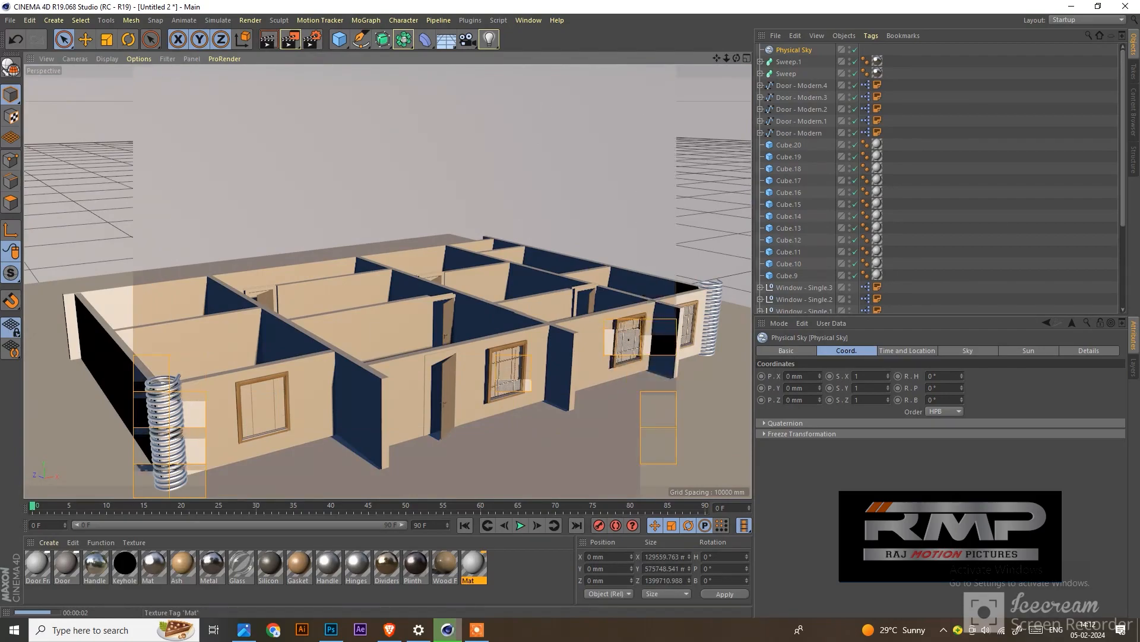